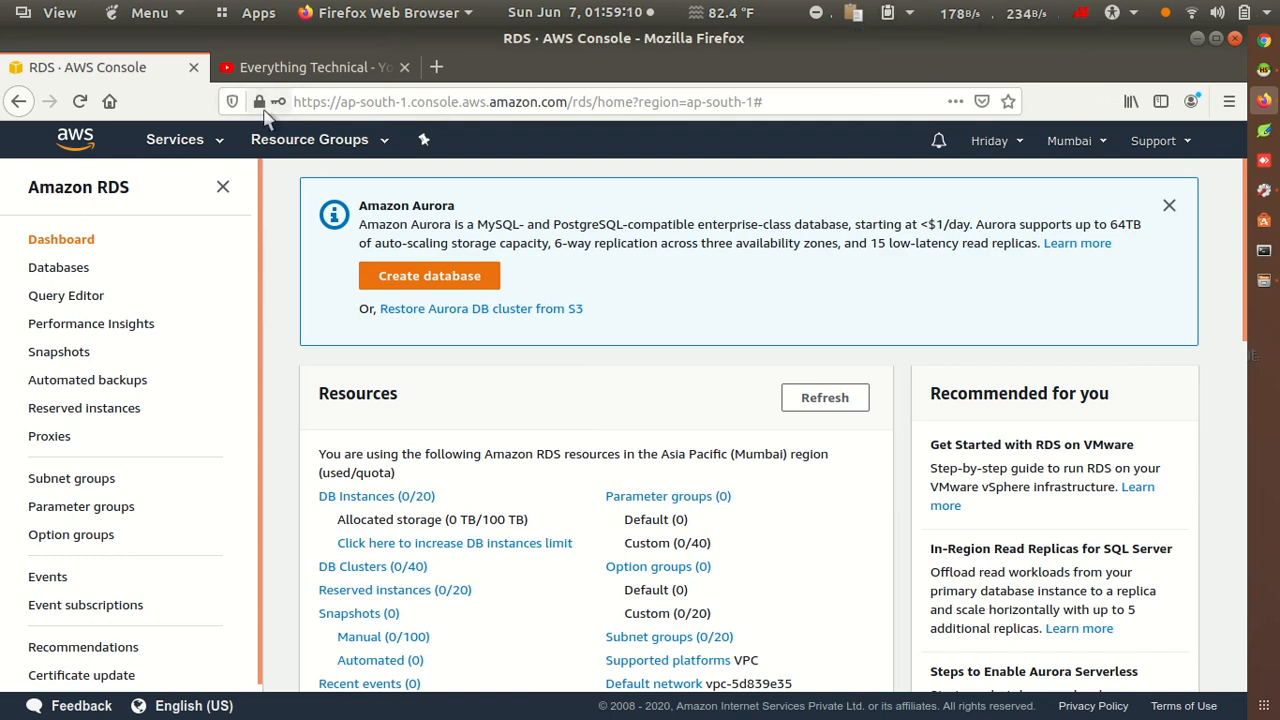
# Step: Switch to the Everything Technical YouTube channel tab
pyautogui.click(285, 70)
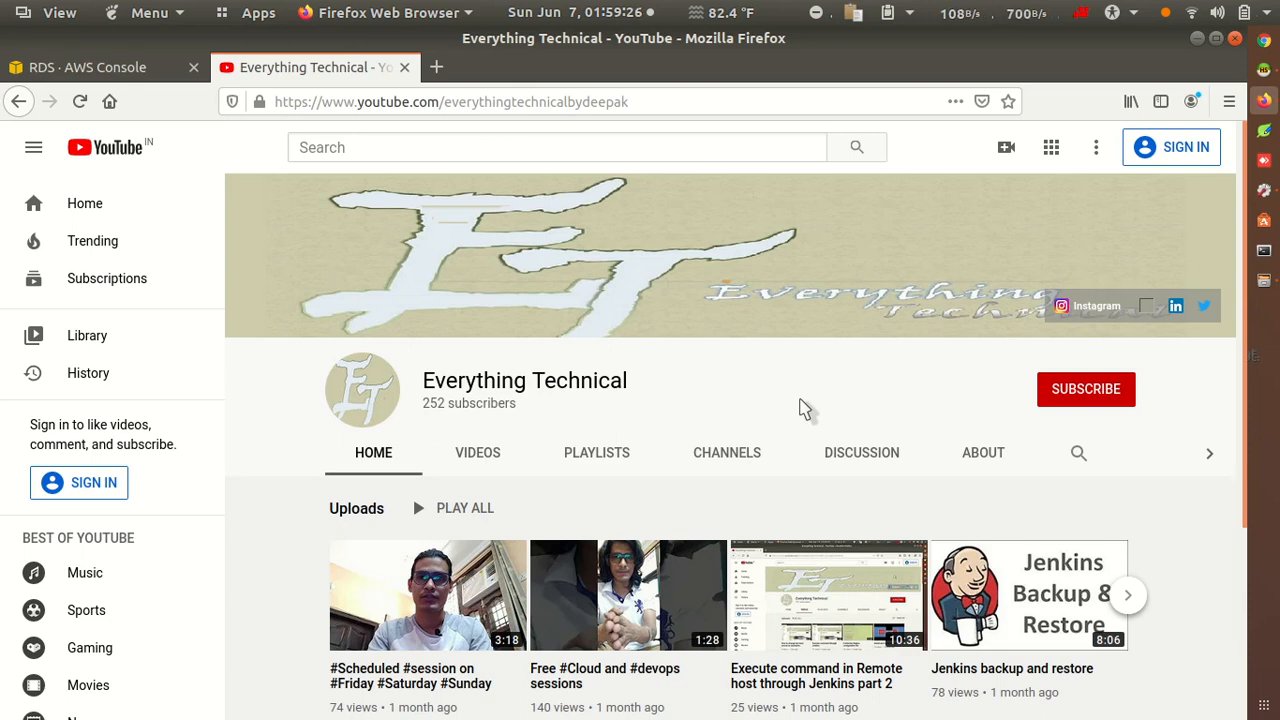
# Step: Go back to the RDS – AWS Console tab showing the Mumbai region dashboard
pyautogui.click(118, 64)
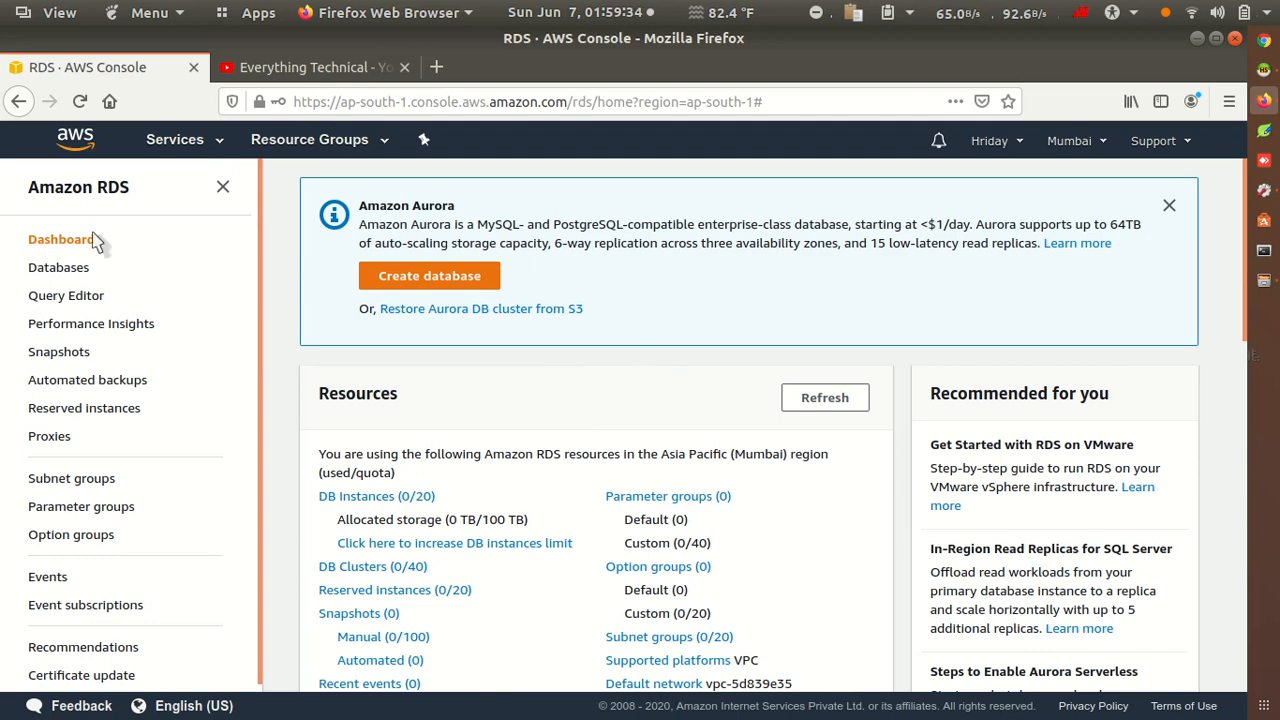
# Step: Search the AWS services list for 'rds' and open RDS under Database
pyautogui.click(176, 143)
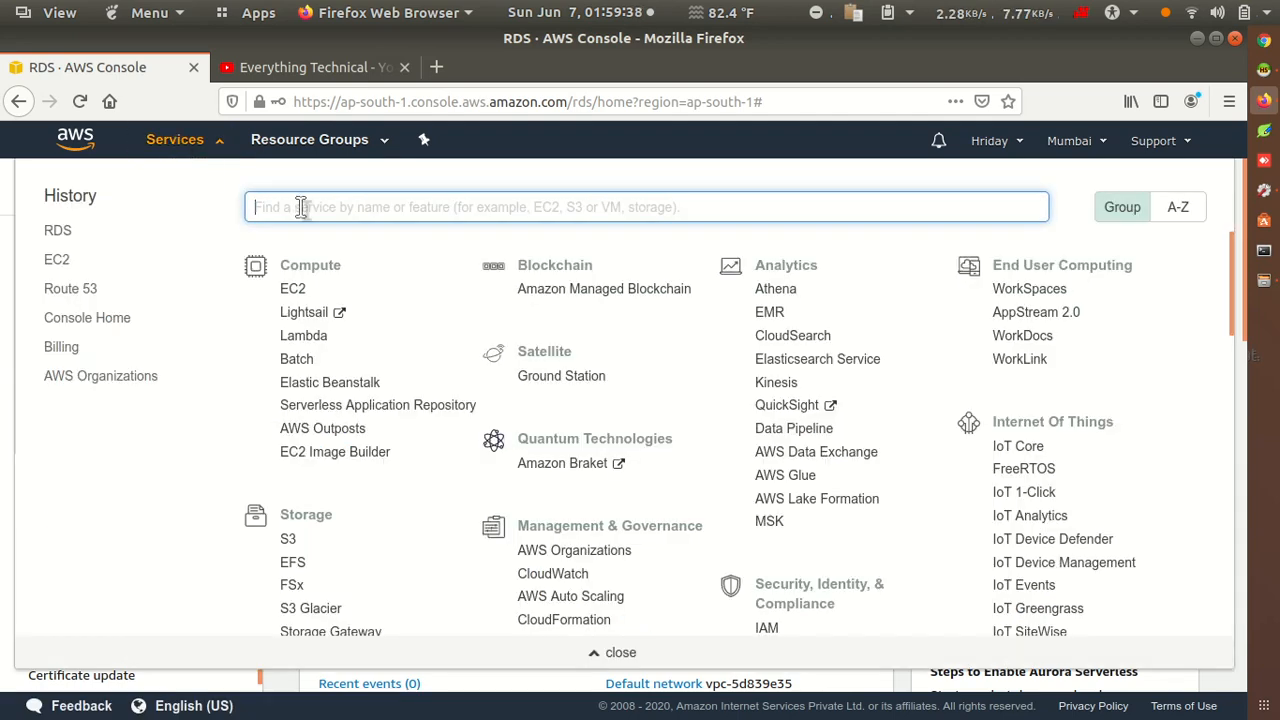
pyautogui.write('rds')
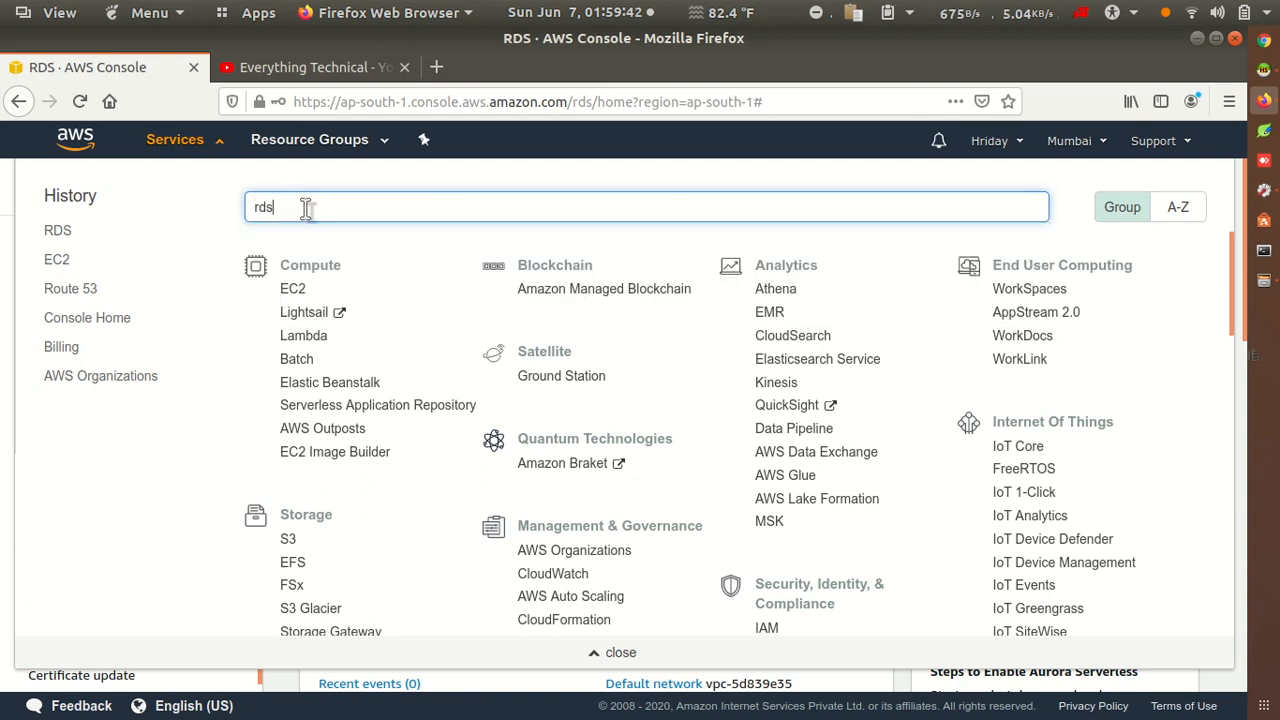
pyautogui.scroll(-2, 371, 400)
pyautogui.scroll(2, 371, 390)
pyautogui.scroll(-2, 365, 465)
pyautogui.scroll(-3, 357, 482)
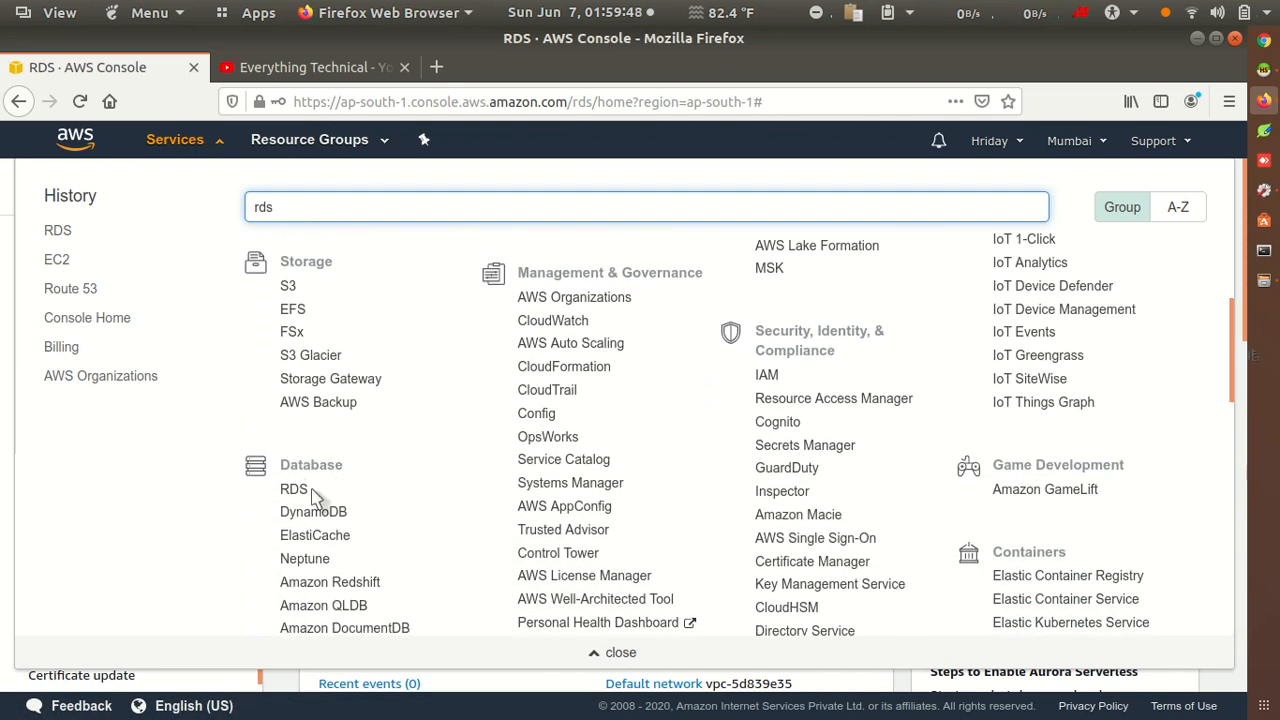
pyautogui.scroll(-2, 428, 470)
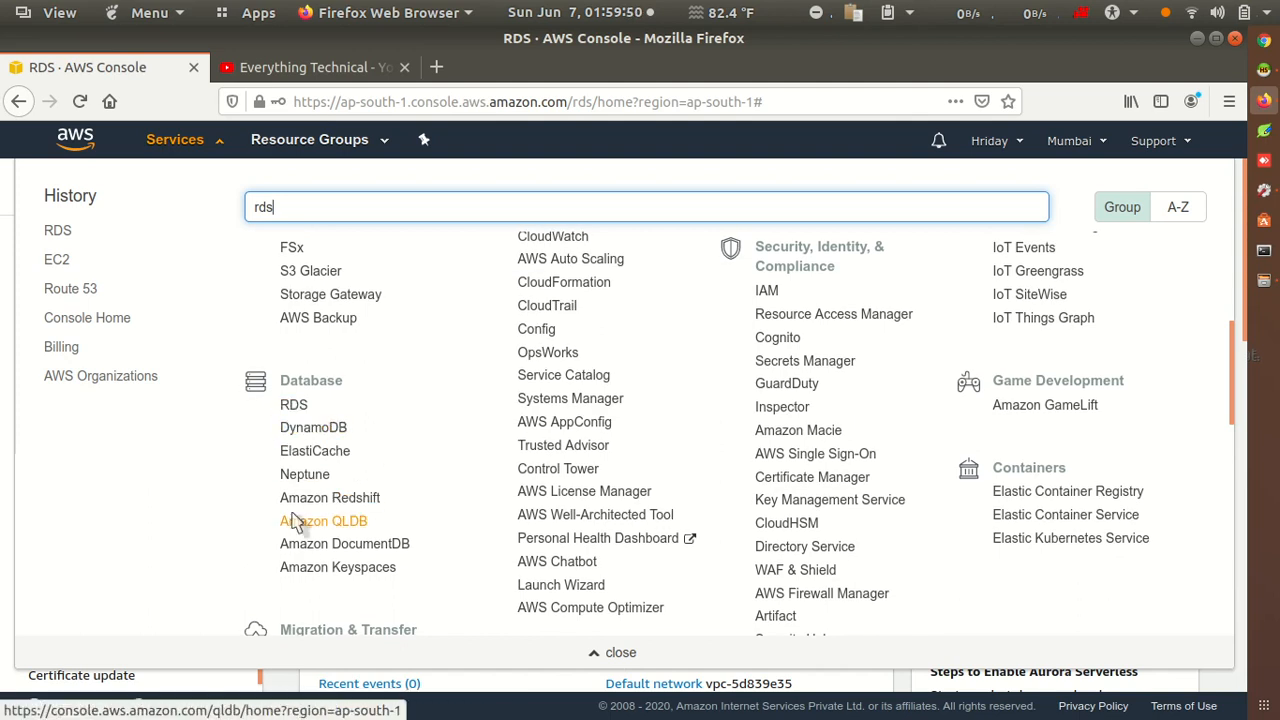
pyautogui.click(293, 408)
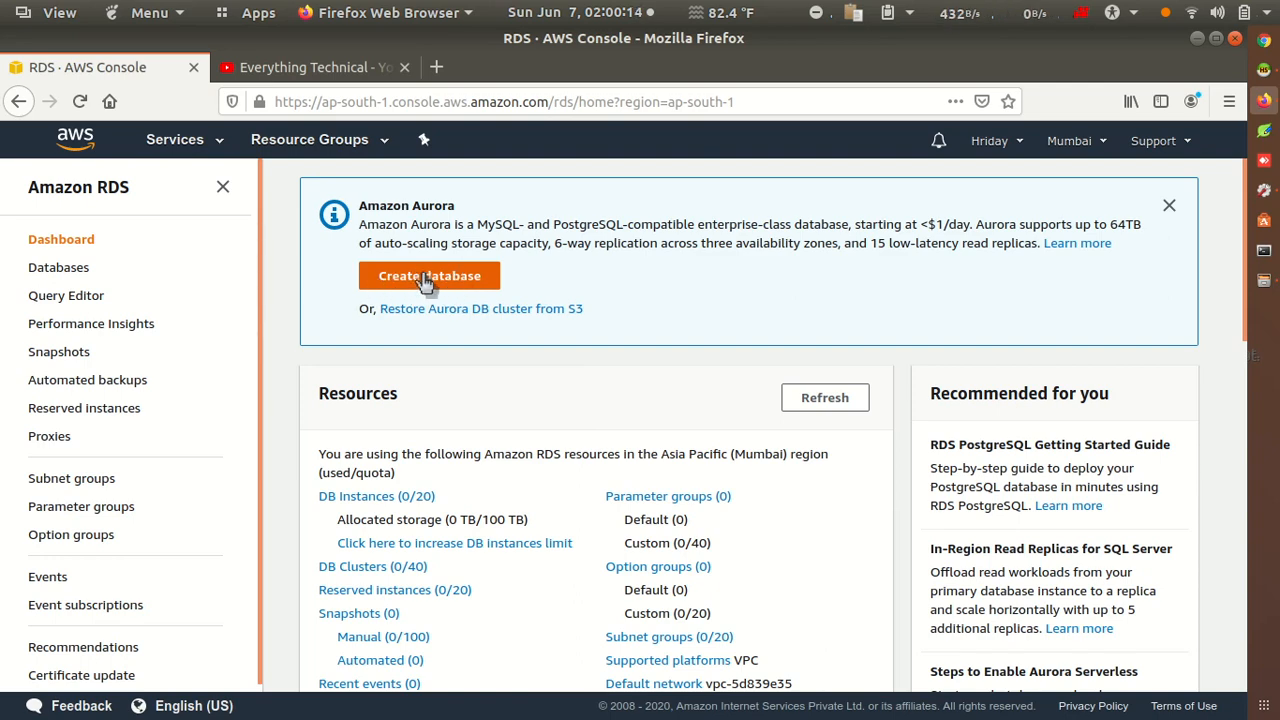
# Step: Close the Amazon Aurora announcement banner on the RDS dashboard
pyautogui.click(1167, 208)
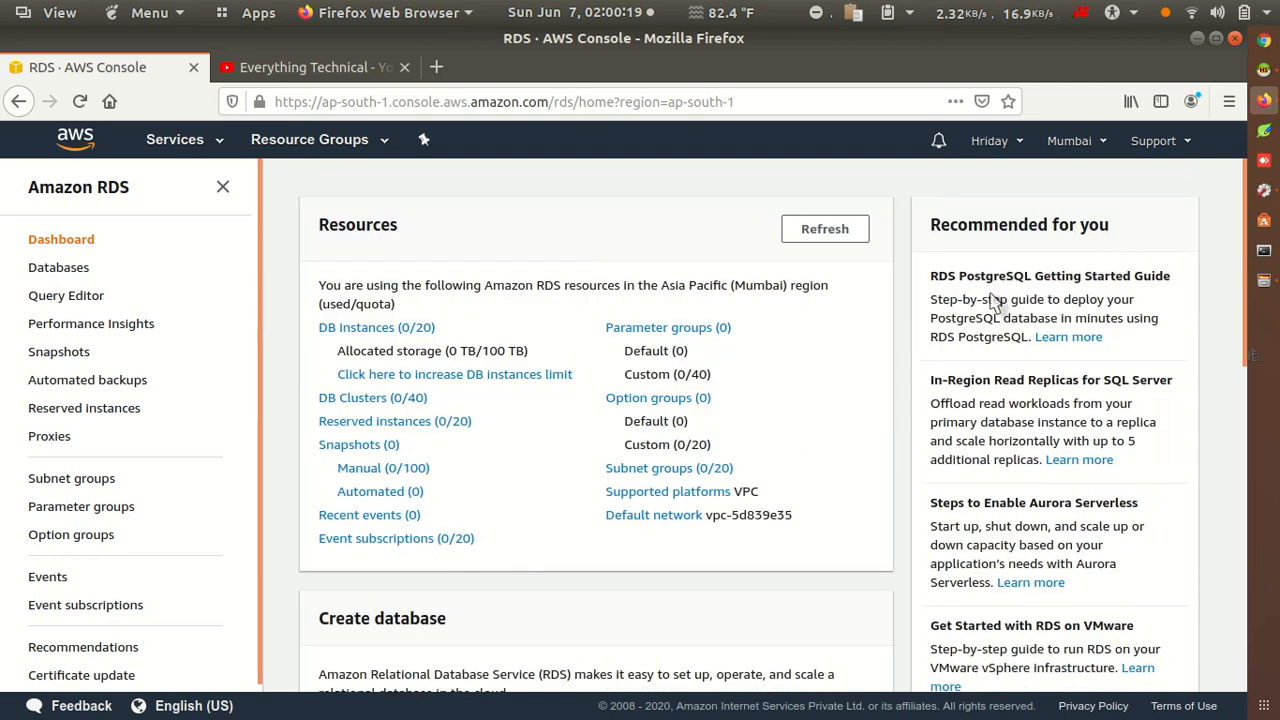
# Step: From DB Instances, start Create database and close the blue feedback banner
pyautogui.click(366, 336)
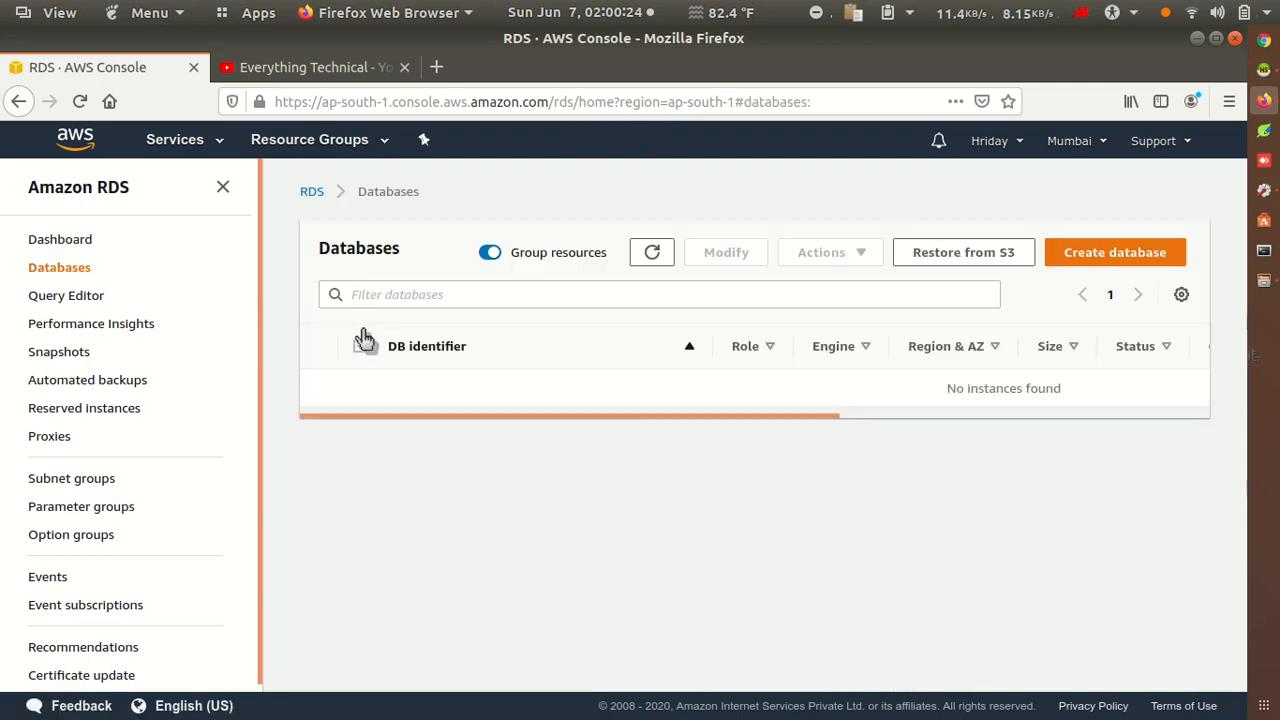
pyautogui.click(1160, 268)
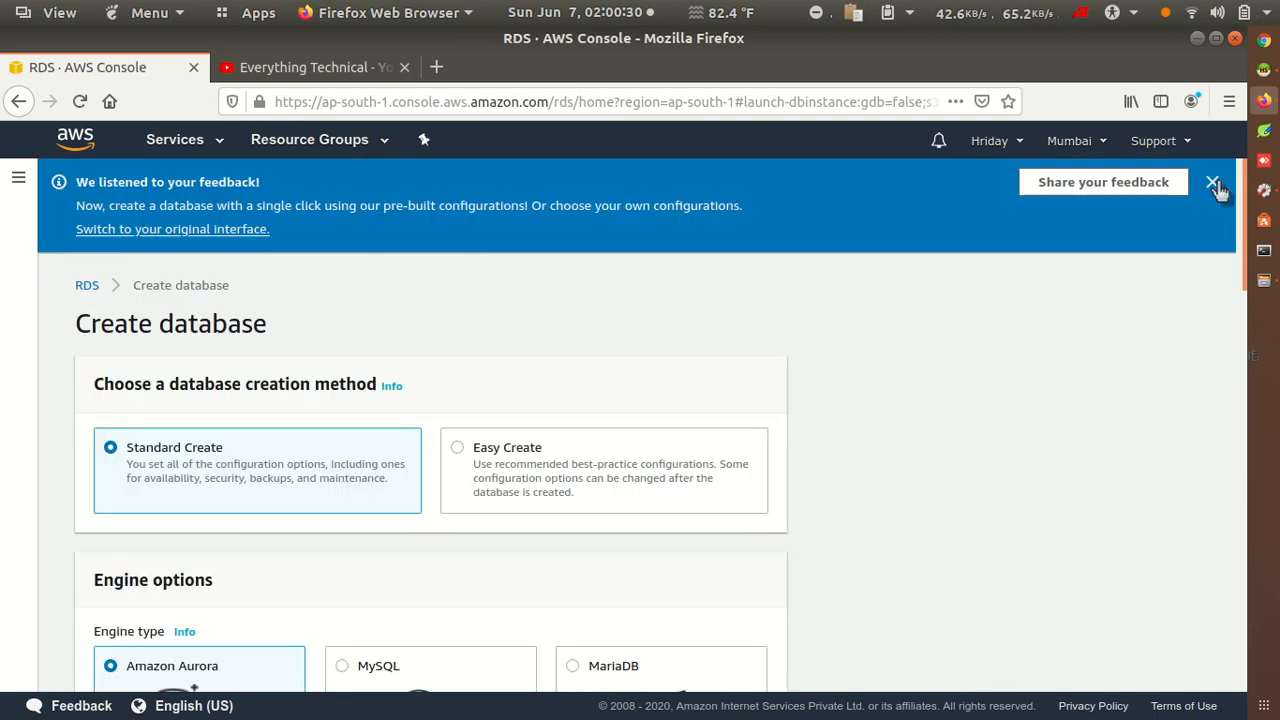
pyautogui.click(1212, 185)
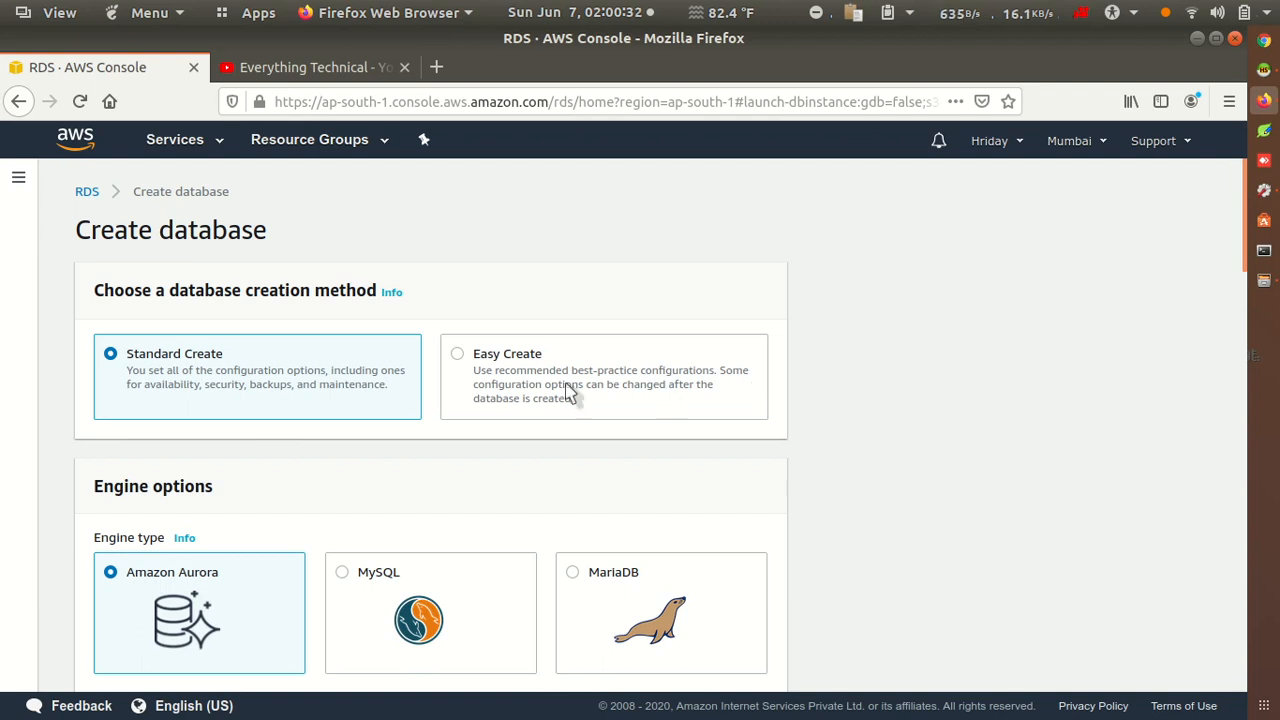
pyautogui.scroll(-2, 680, 340)
pyautogui.scroll(2, 740, 356)
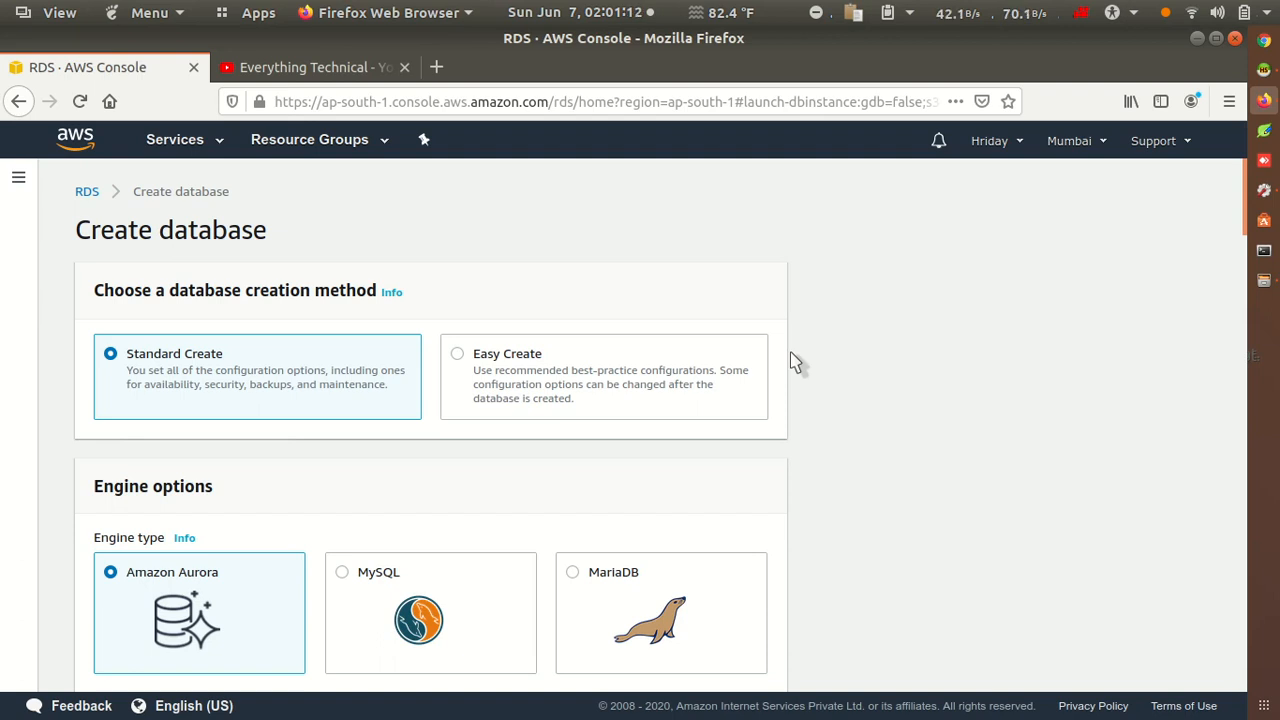
pyautogui.scroll(-1, 890, 405)
pyautogui.scroll(-1, 885, 405)
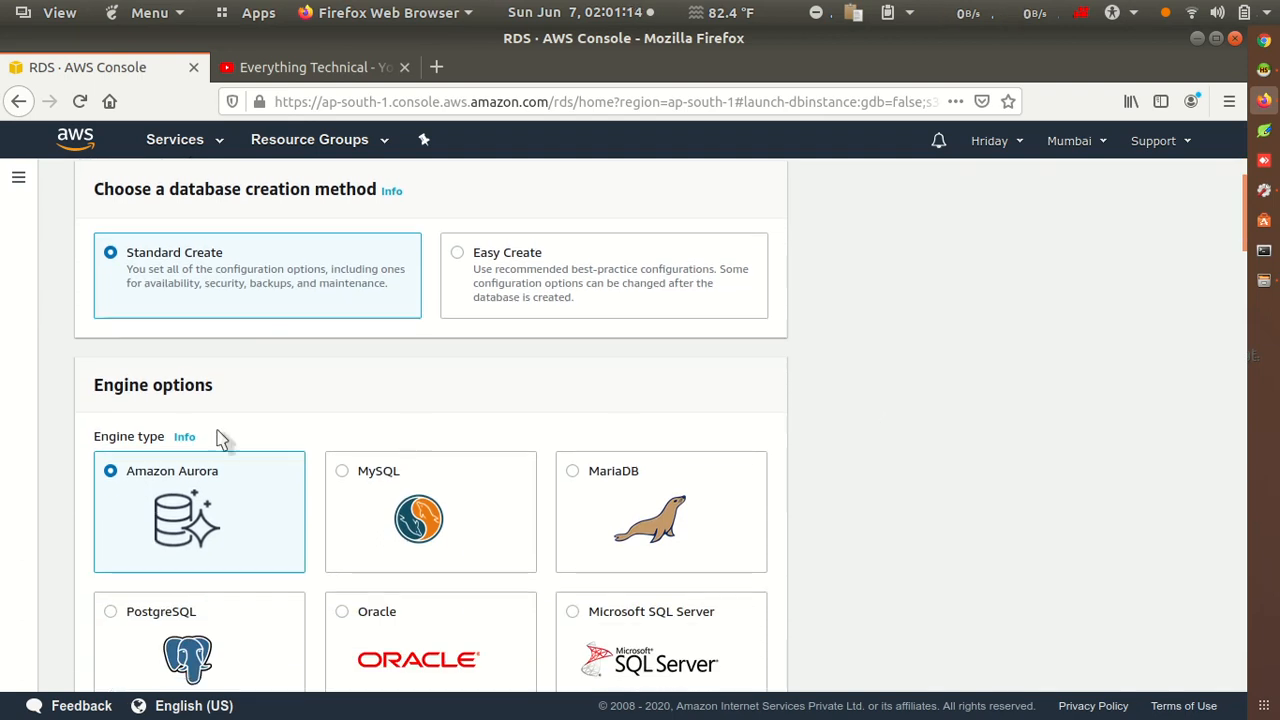
# Step: Select MySQL as the database engine
pyautogui.click(343, 474)
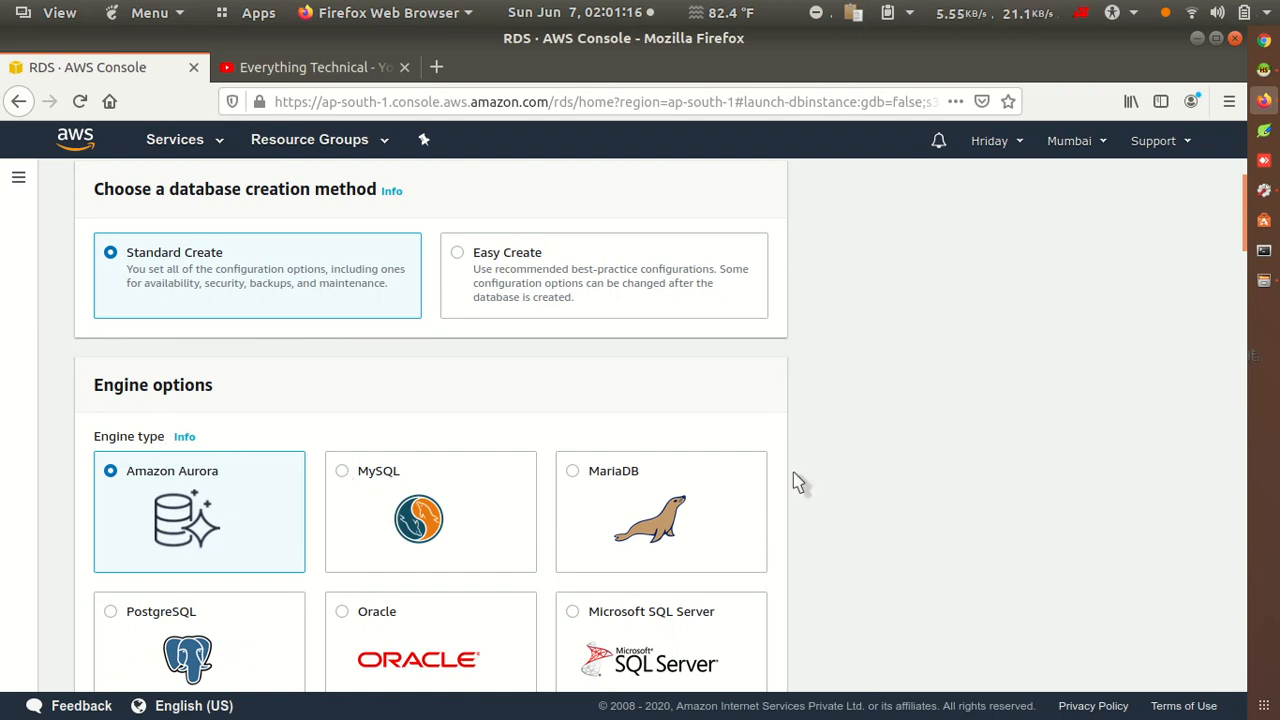
pyautogui.scroll(-2, 567, 460)
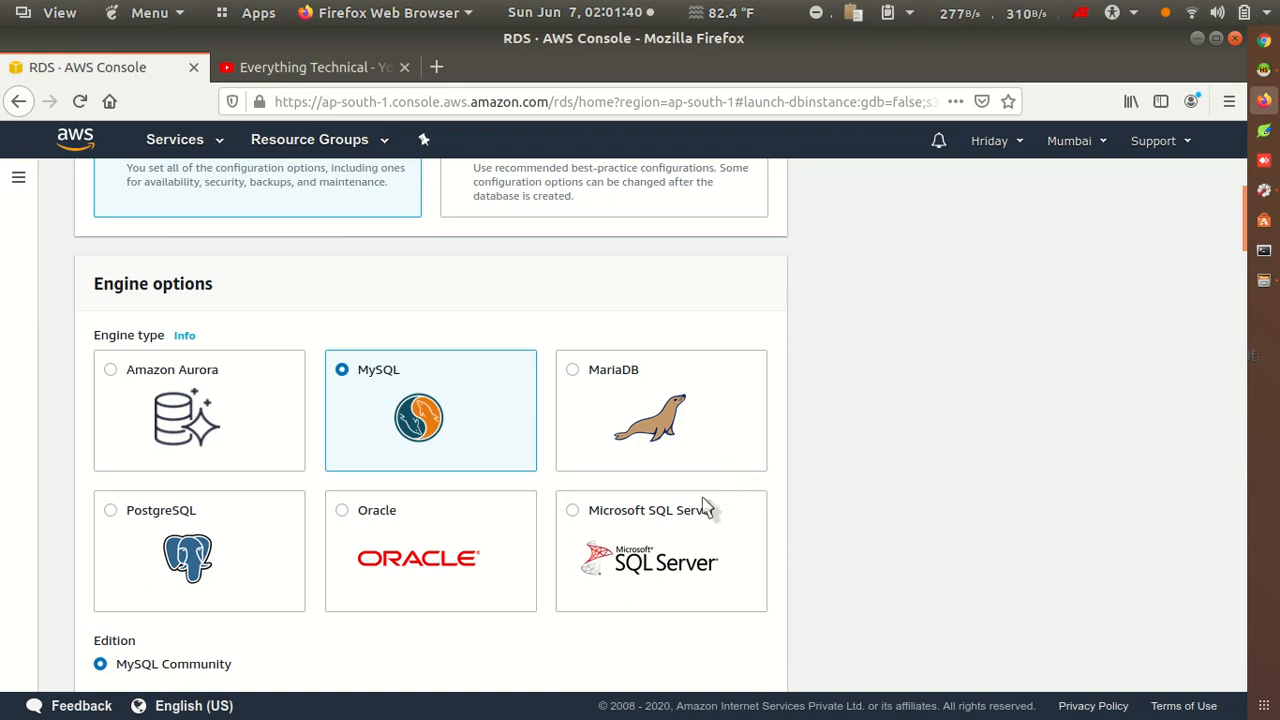
pyautogui.scroll(-3, 343, 585)
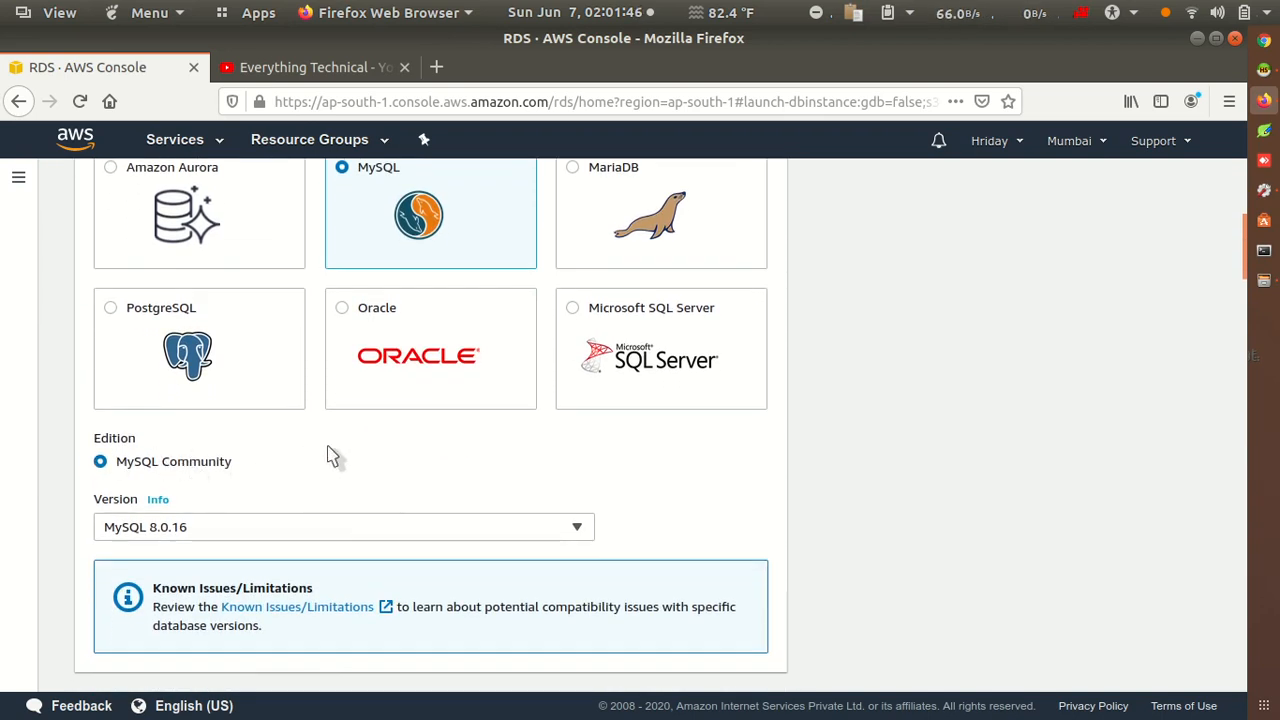
pyautogui.scroll(-1, 325, 460)
# Step: Keep MySQL Community version 8.0.16 in the Version dropdown
pyautogui.click(158, 482)
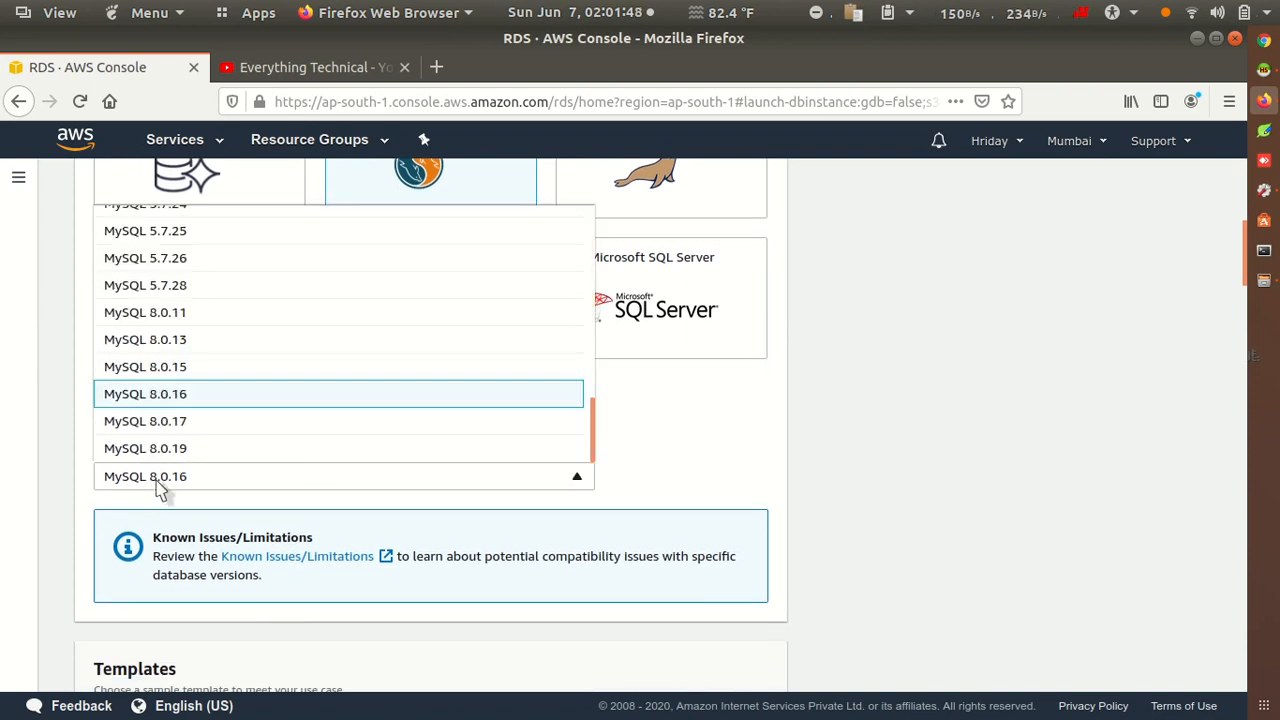
pyautogui.scroll(1, 276, 393)
pyautogui.scroll(10, 282, 390)
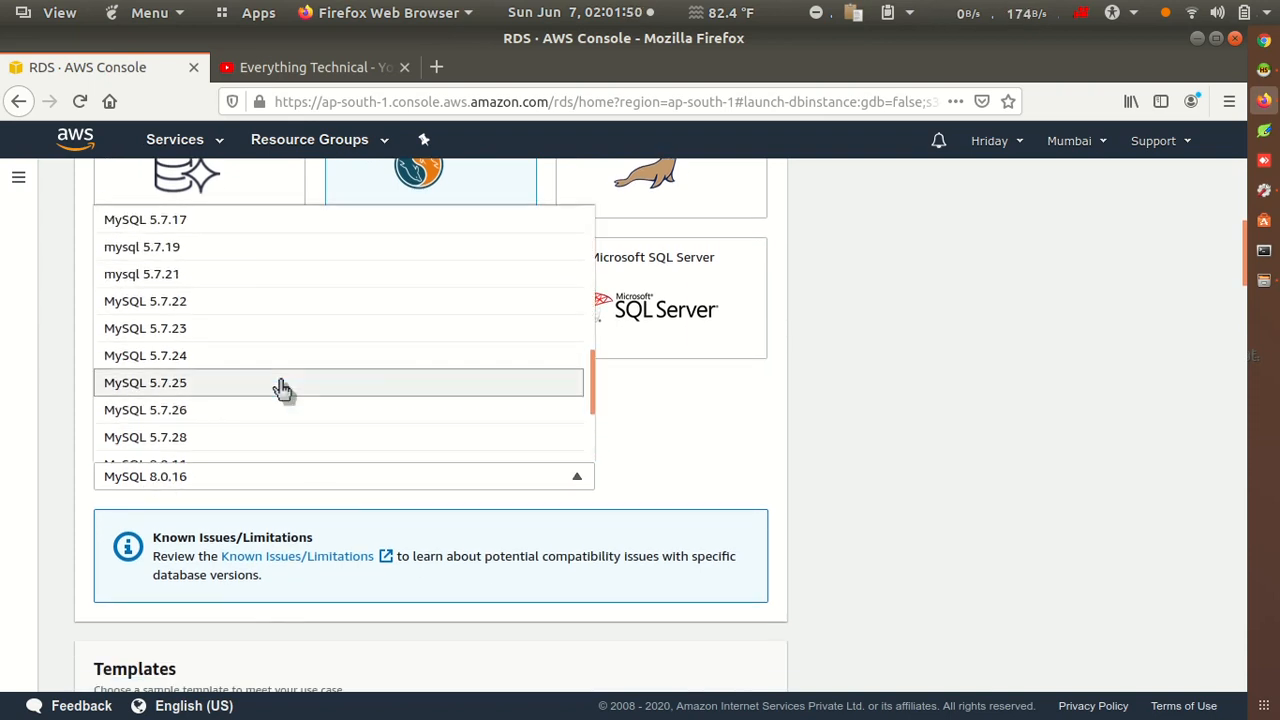
pyautogui.scroll(2, 282, 390)
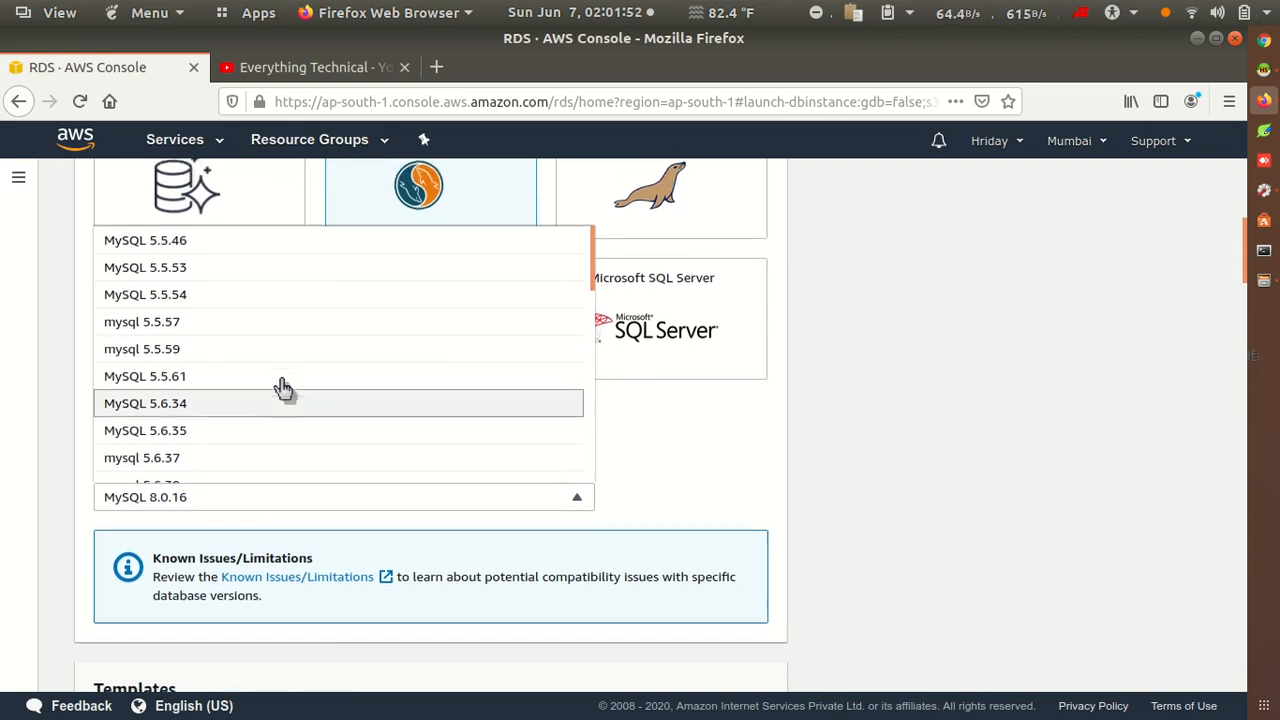
pyautogui.scroll(-3, 280, 389)
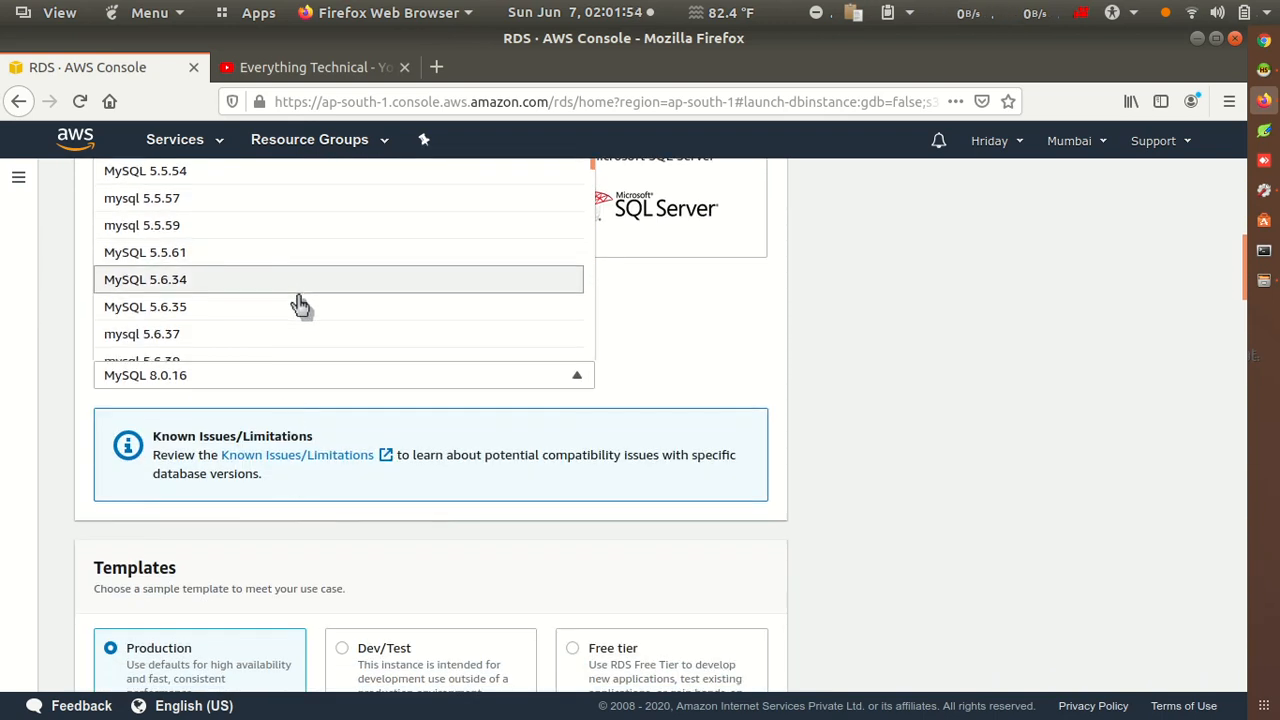
pyautogui.scroll(-8, 300, 305)
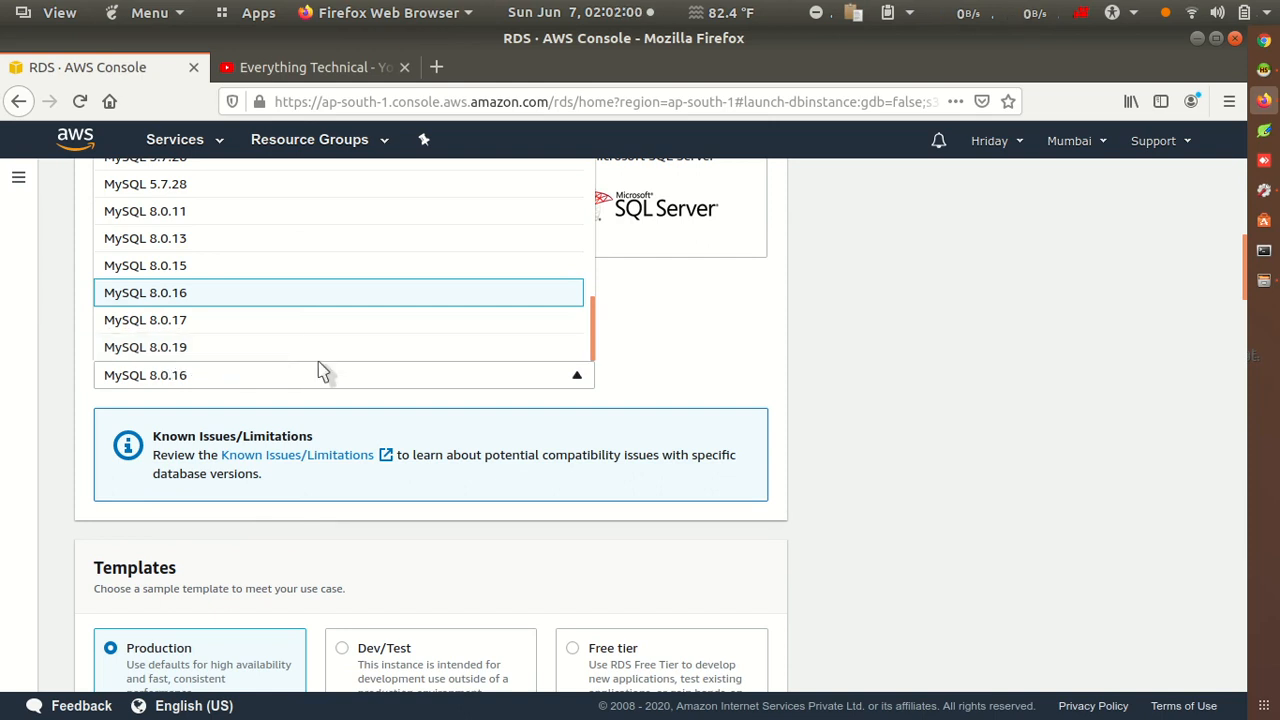
pyautogui.click(166, 300)
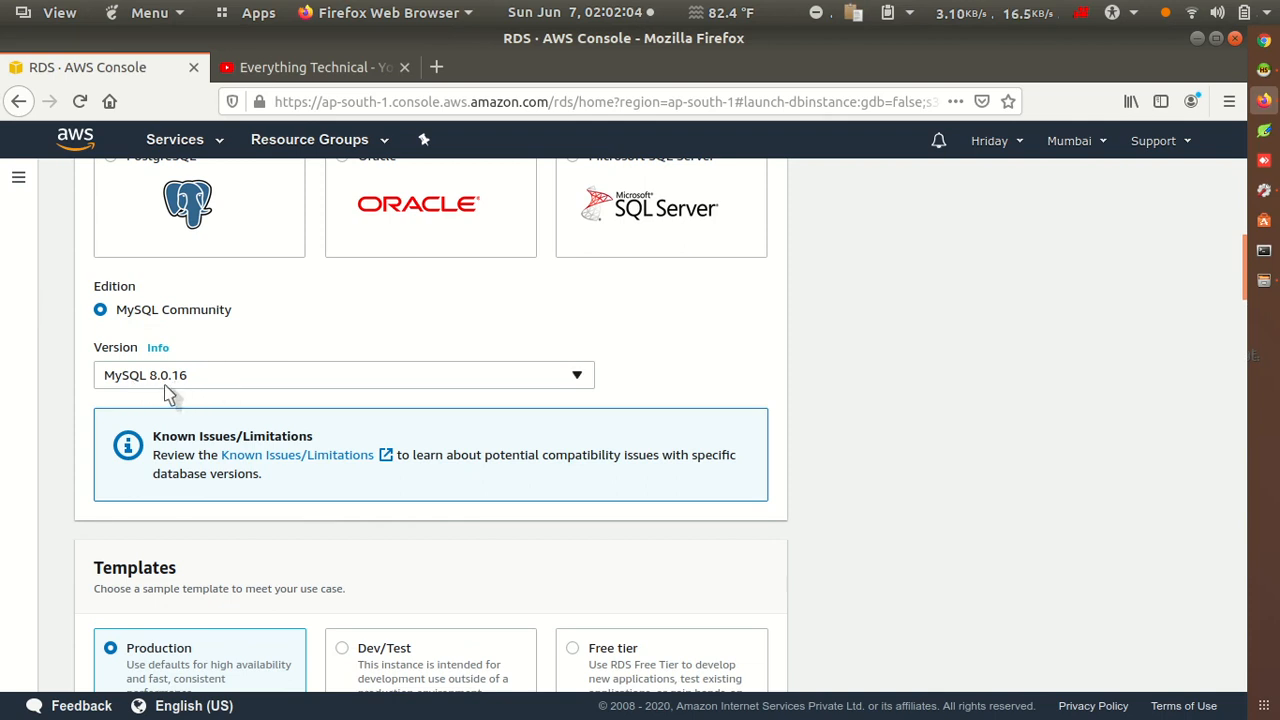
pyautogui.click(206, 378)
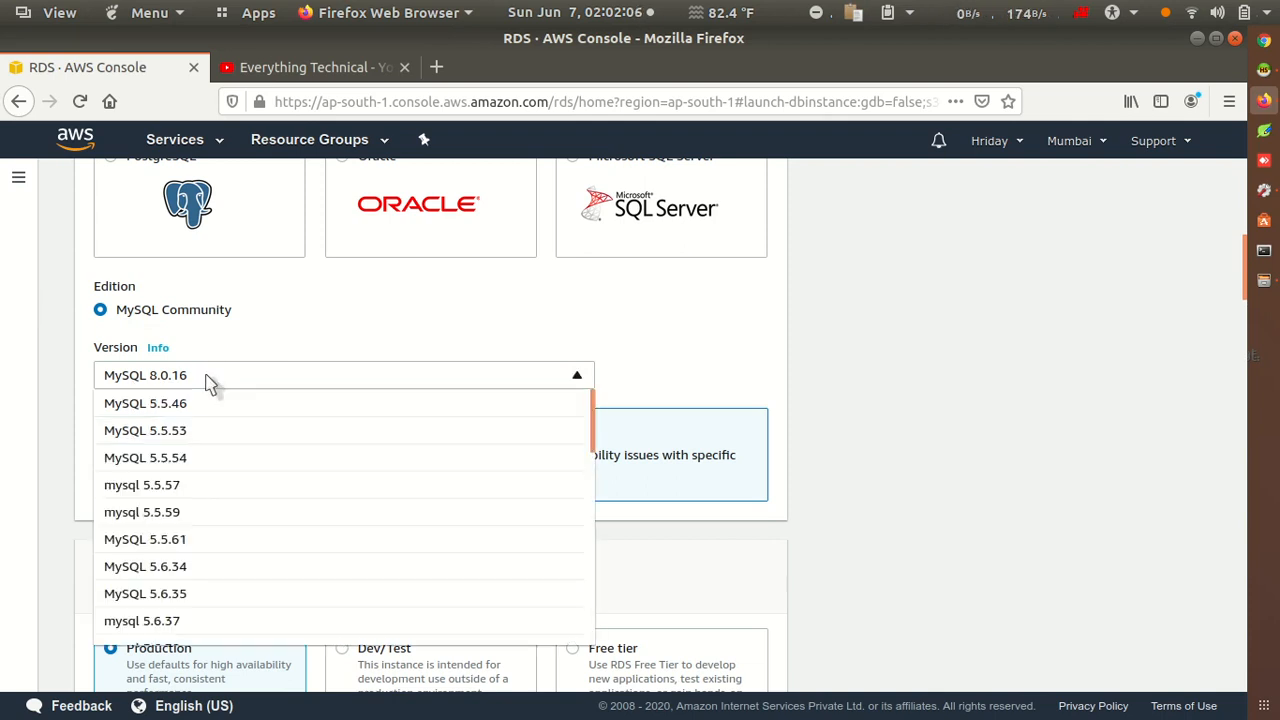
pyautogui.click(629, 326)
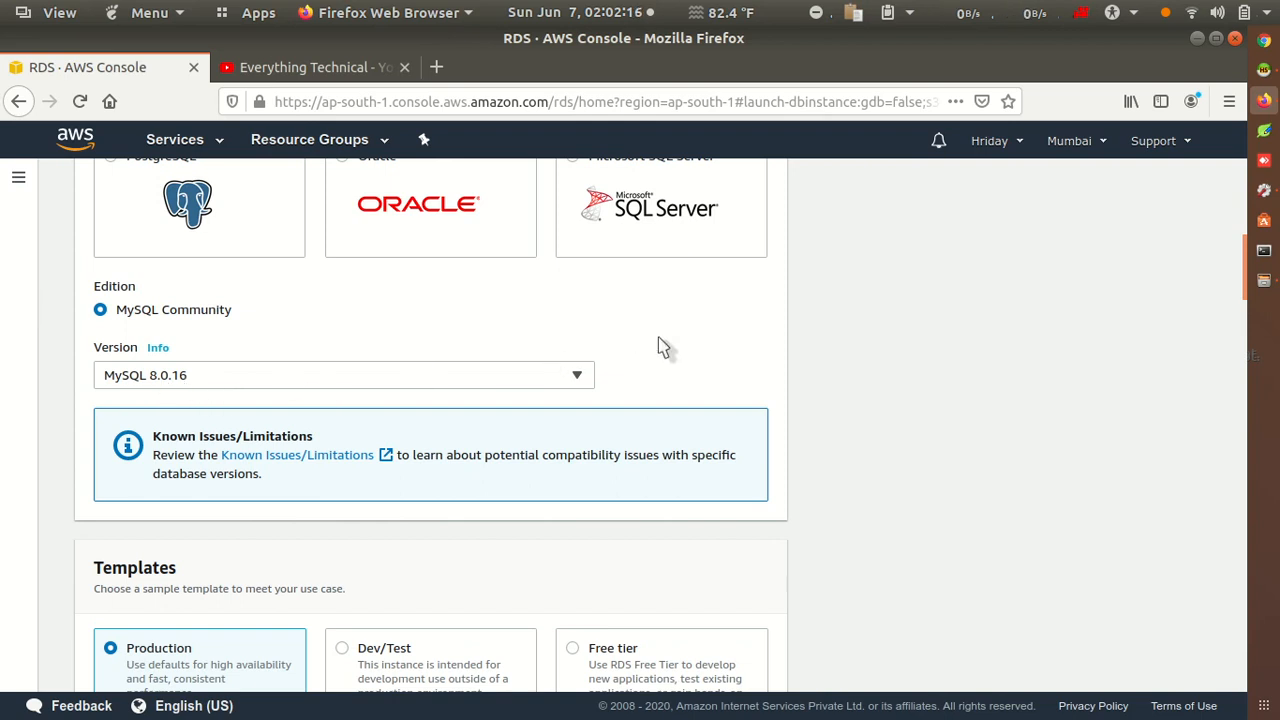
pyautogui.scroll(-3, 655, 355)
pyautogui.scroll(-2, 650, 357)
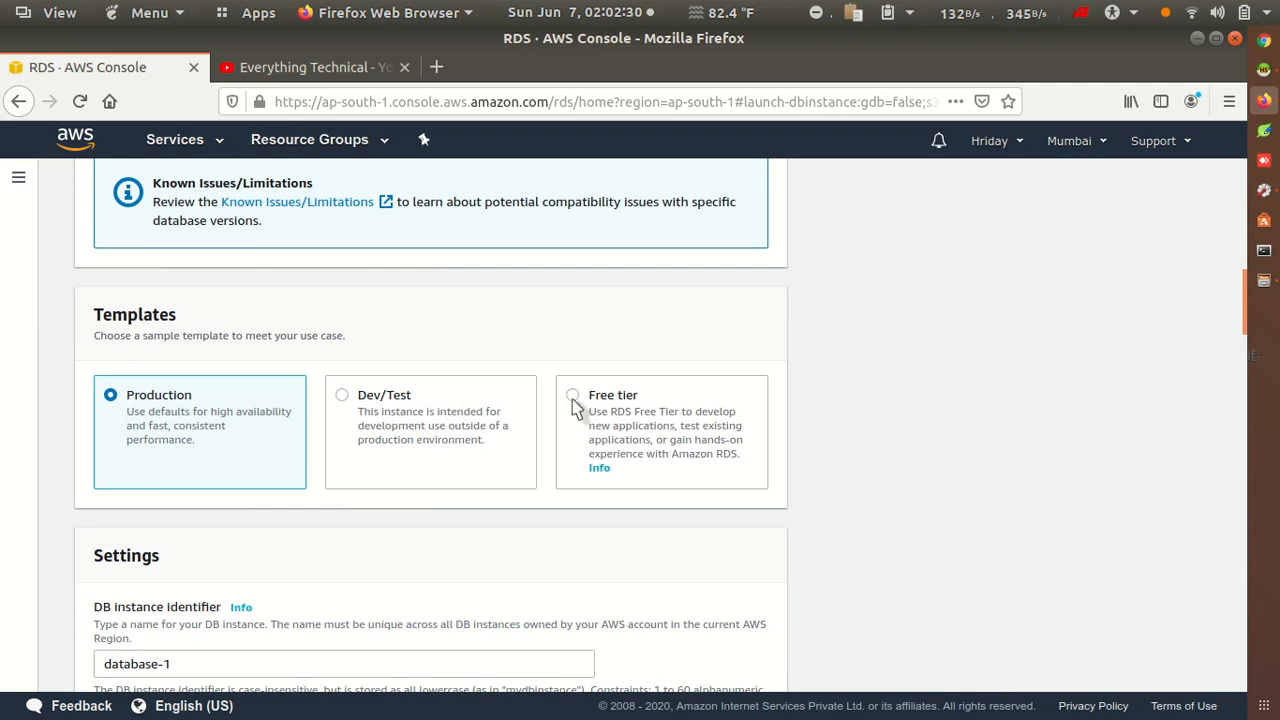
# Step: Select the Free tier template instead of Production
pyautogui.click(618, 408)
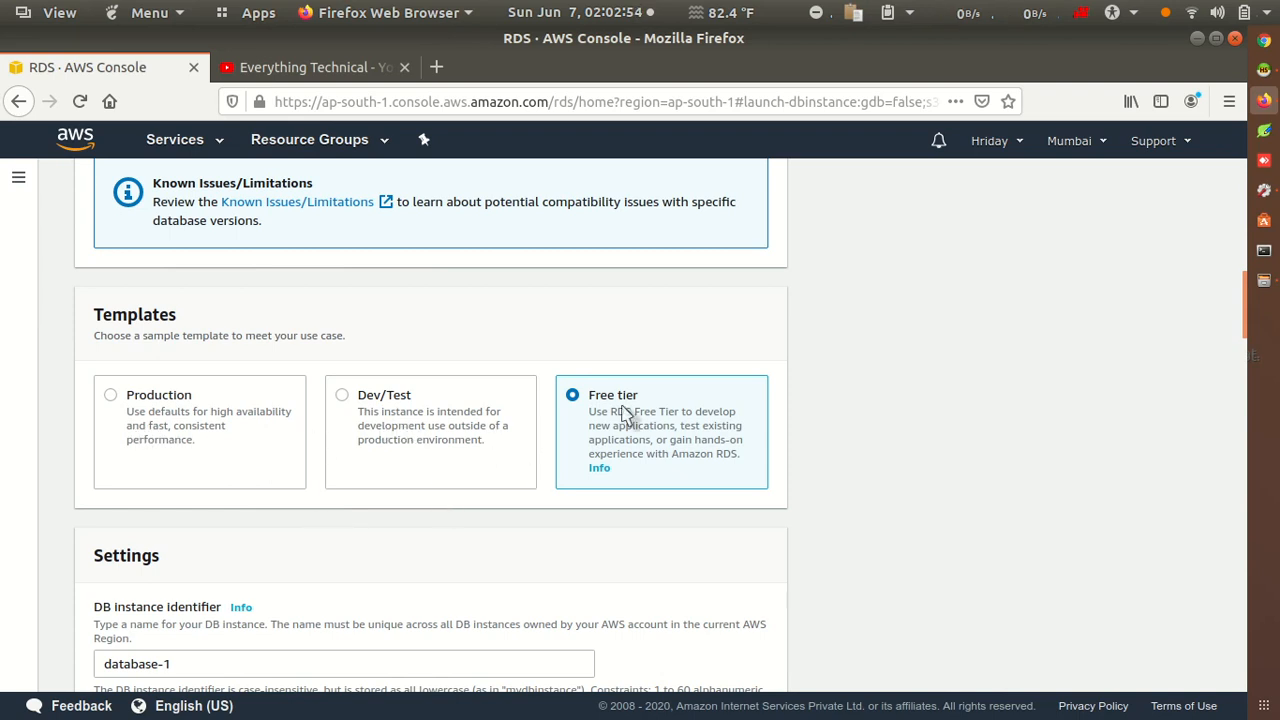
pyautogui.scroll(-5, 335, 490)
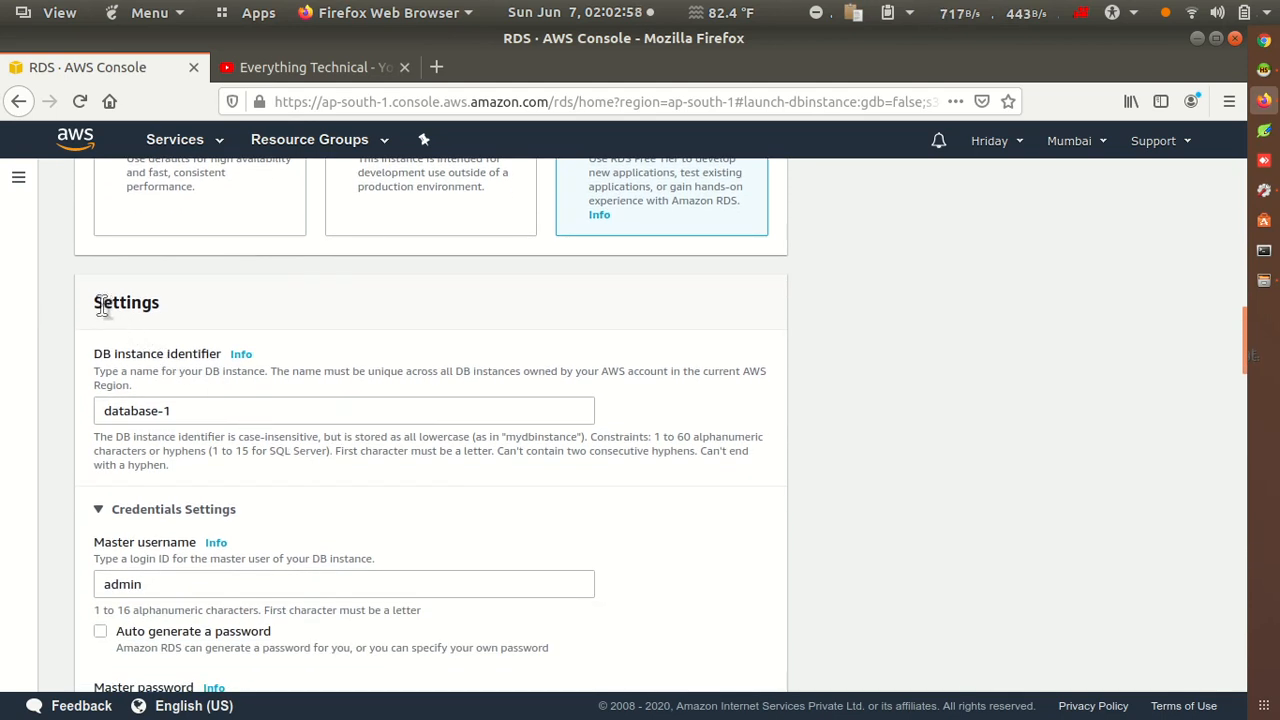
pyautogui.moveTo(104, 304); pyautogui.dragTo(166, 310)
# Step: Replace the default DB instance identifier database-1 with a custom instance name
pyautogui.click(180, 411)
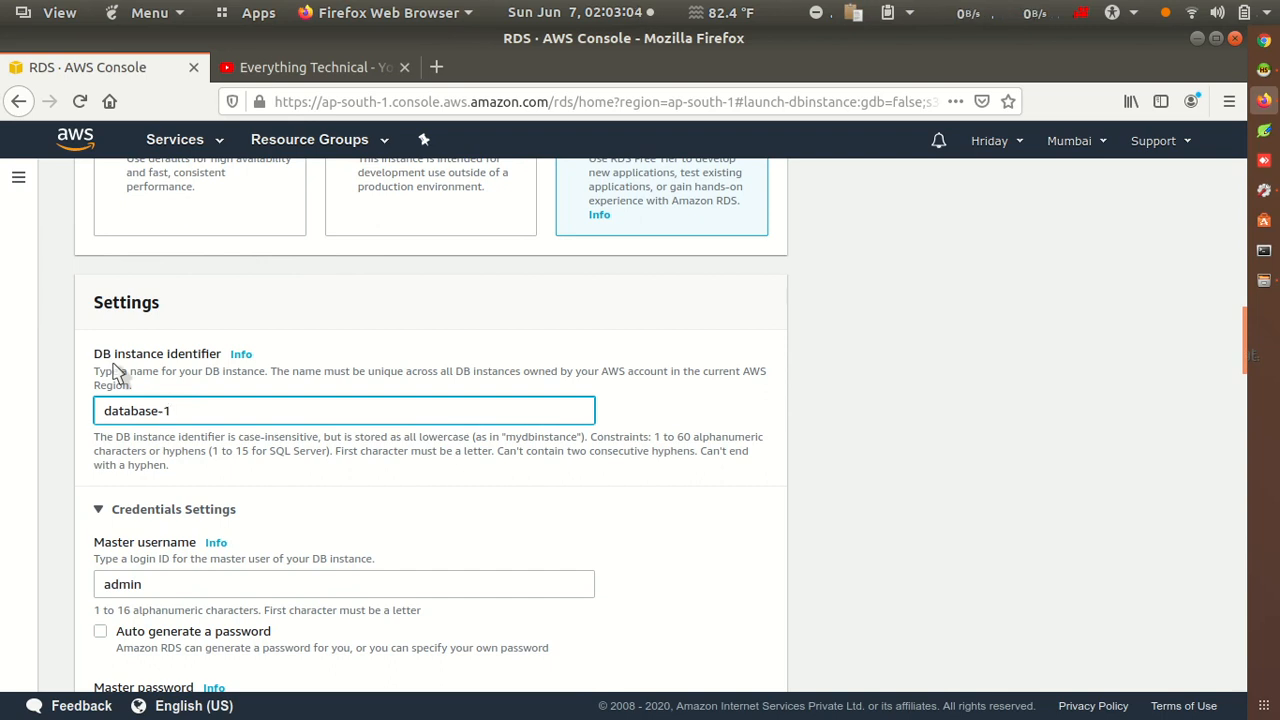
pyautogui.moveTo(232, 412); pyautogui.dragTo(5, 425)
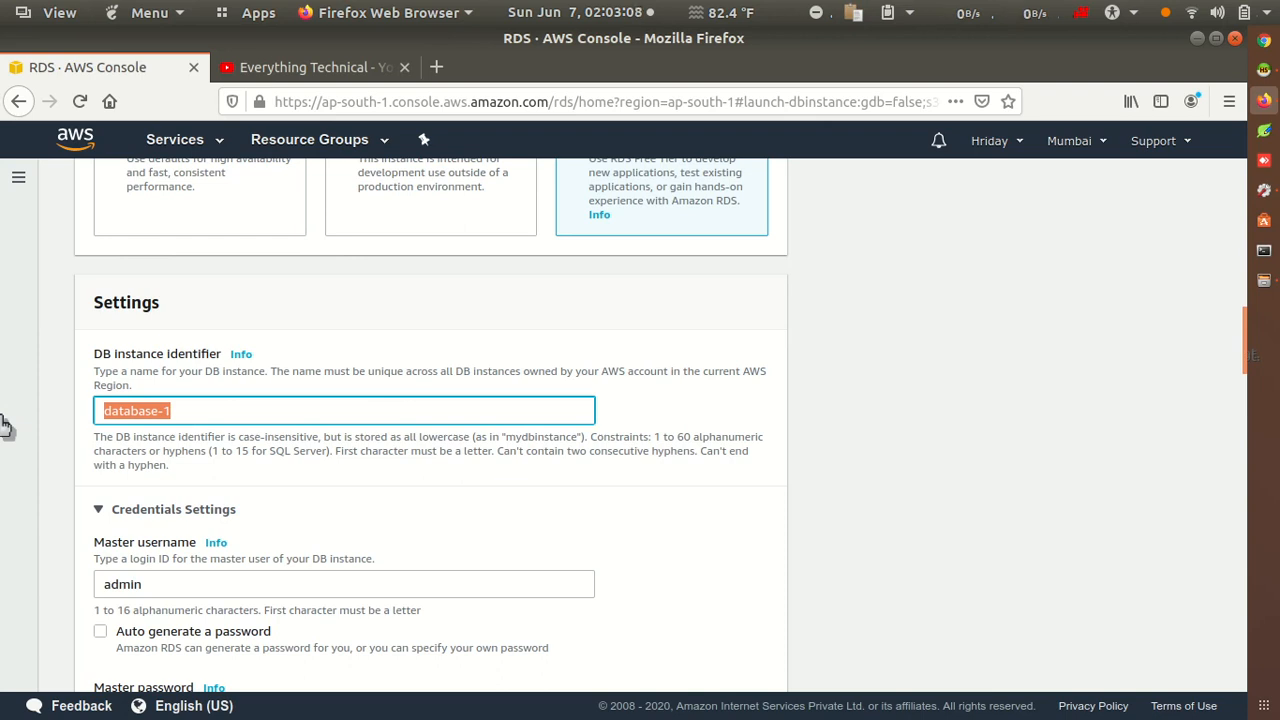
pyautogui.press('BackSpace')
pyautogui.write('yuvi')
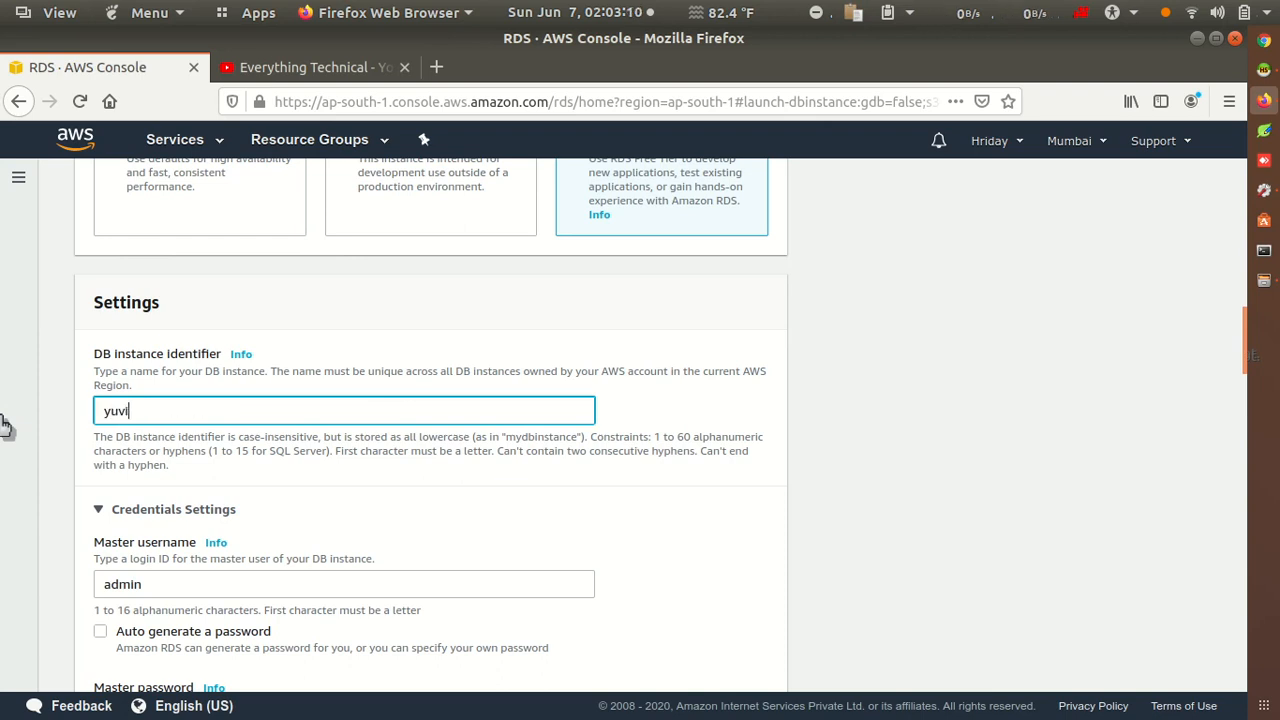
pyautogui.press('BackSpace')
pyautogui.press('BackSpace')
pyautogui.press('BackSpace')
pyautogui.press('BackSpace')
pyautogui.write('deepak')
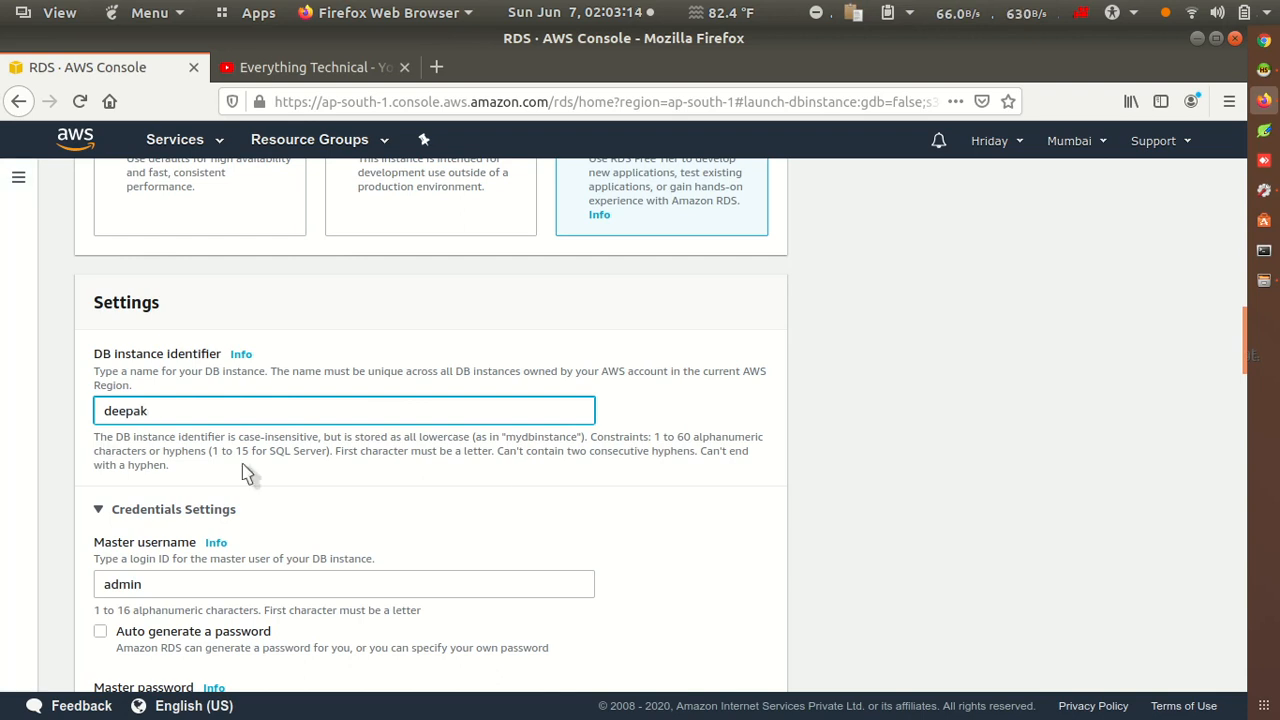
pyautogui.click(744, 513)
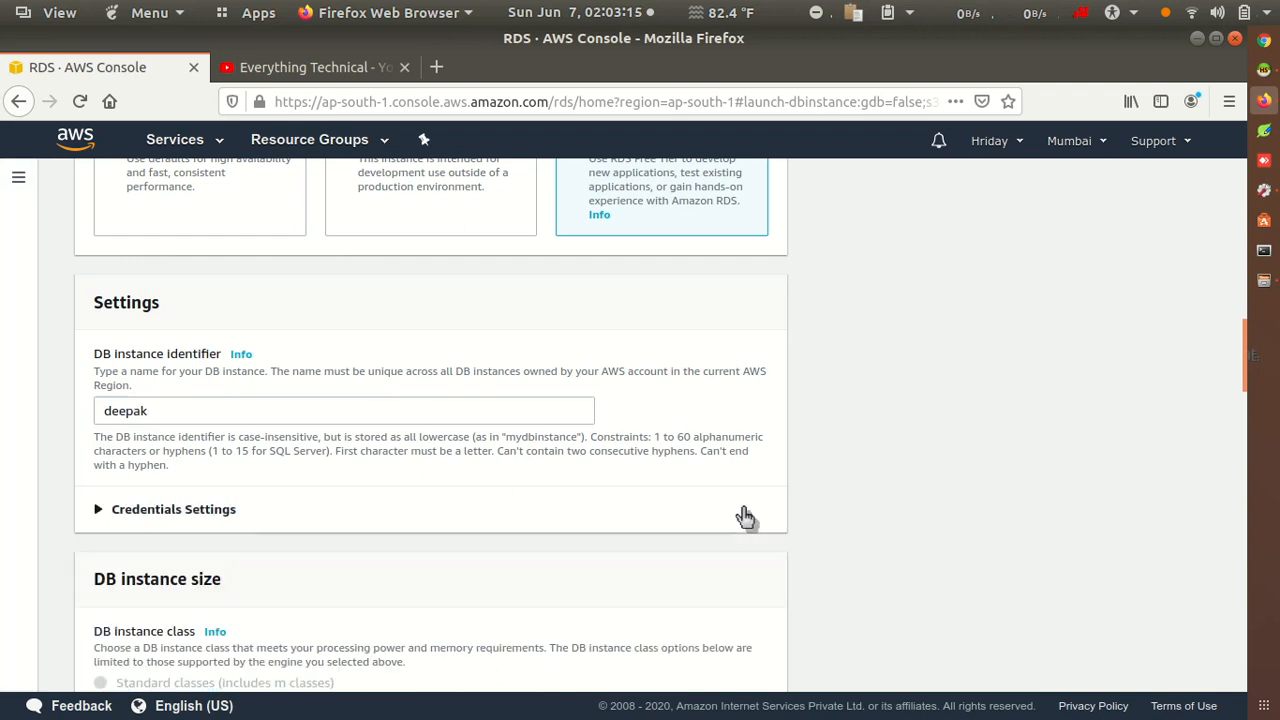
pyautogui.click(377, 520)
# Step: Replace the master username admin with a custom username
pyautogui.scroll(-1, 404, 416)
pyautogui.scroll(-2, 404, 416)
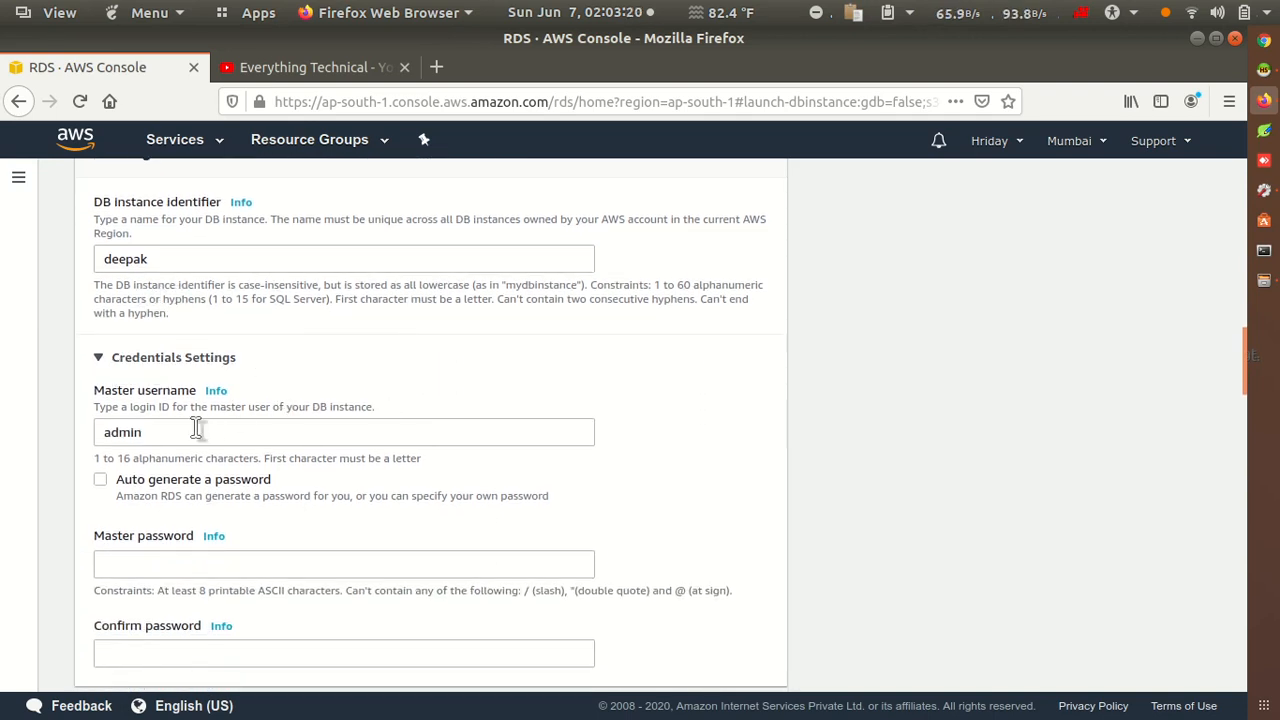
pyautogui.moveTo(196, 430); pyautogui.dragTo(14, 443)
pyautogui.press('BackSpace')
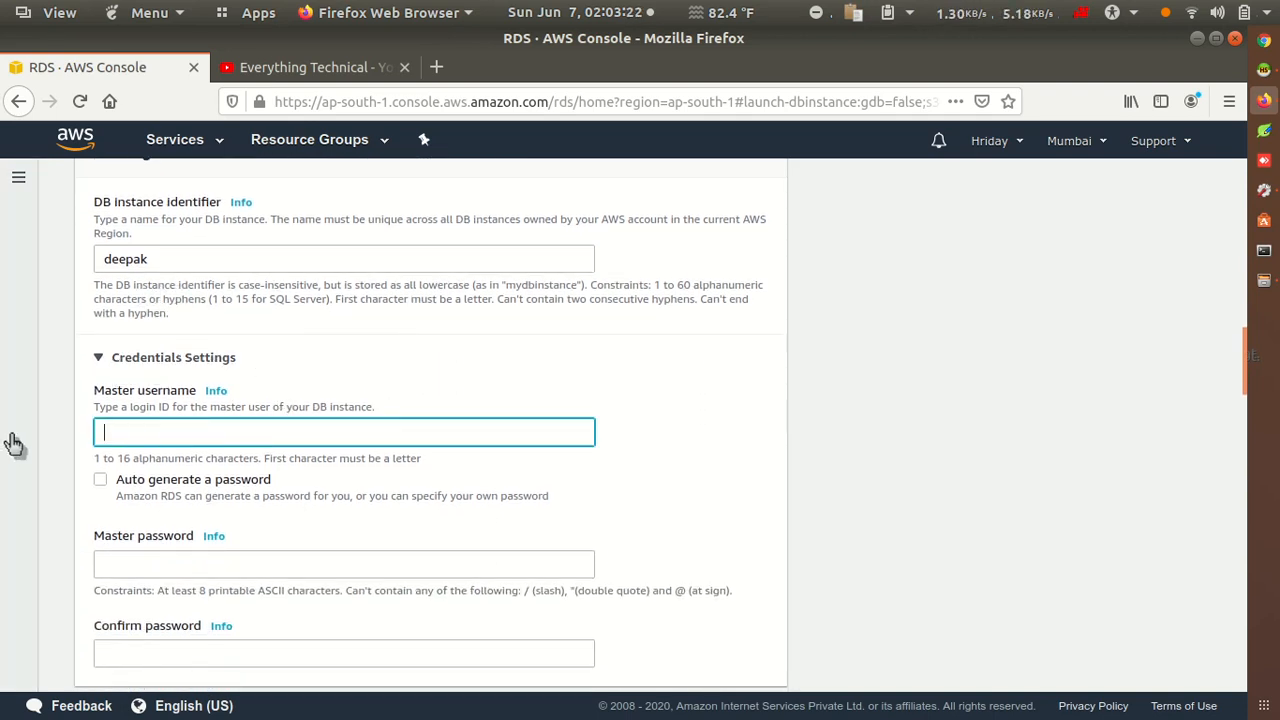
pyautogui.write('deepak1')
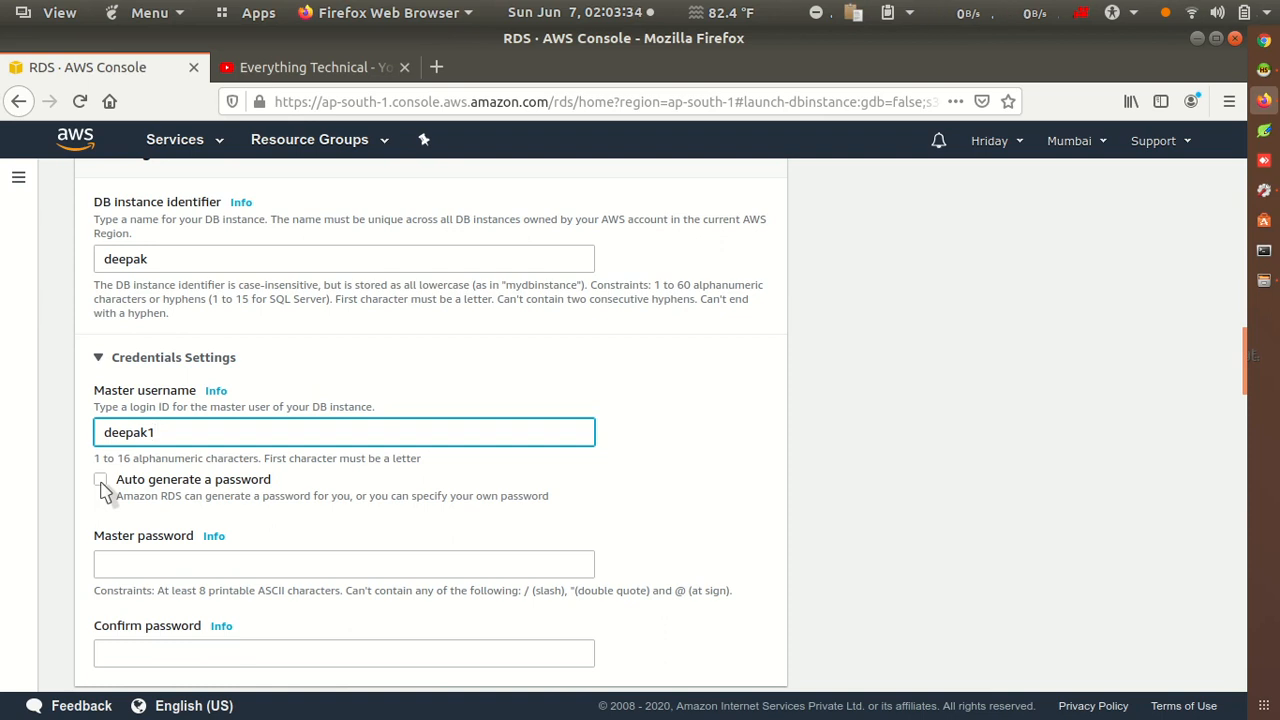
# Step: Enter the master password and type it again to confirm
pyautogui.click(115, 562)
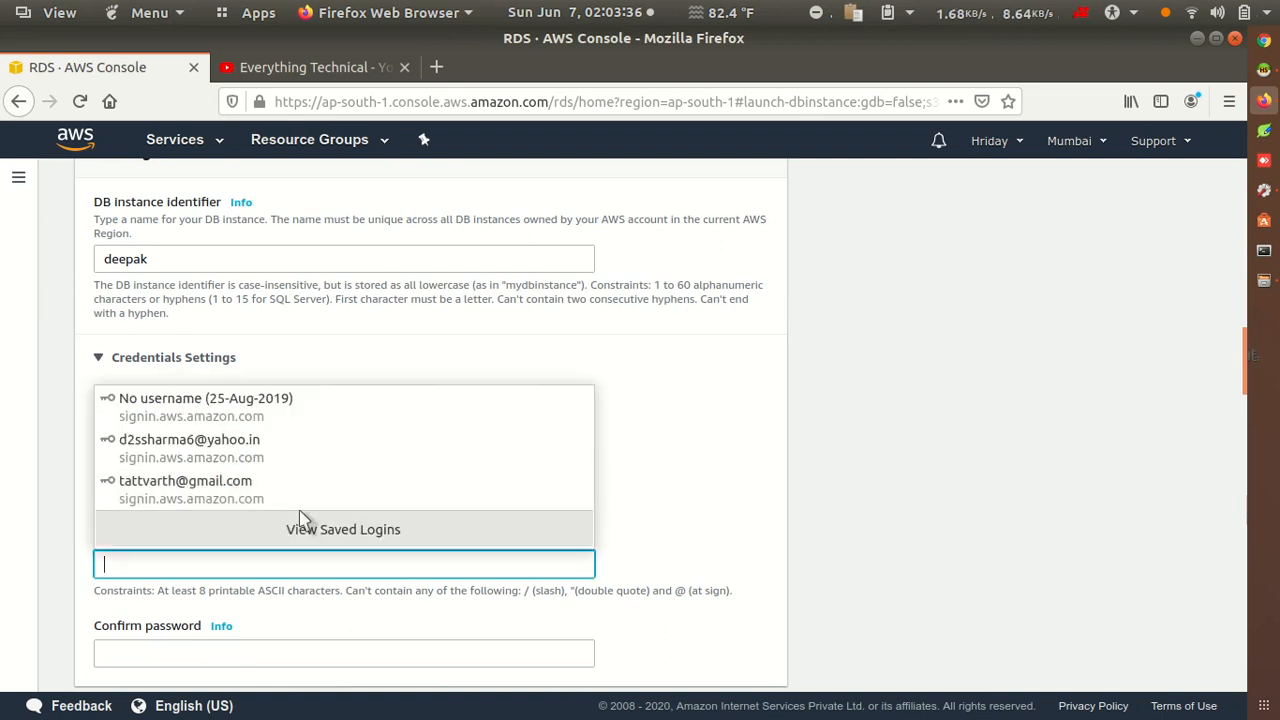
pyautogui.click(715, 478)
pyautogui.scroll(-2, 720, 480)
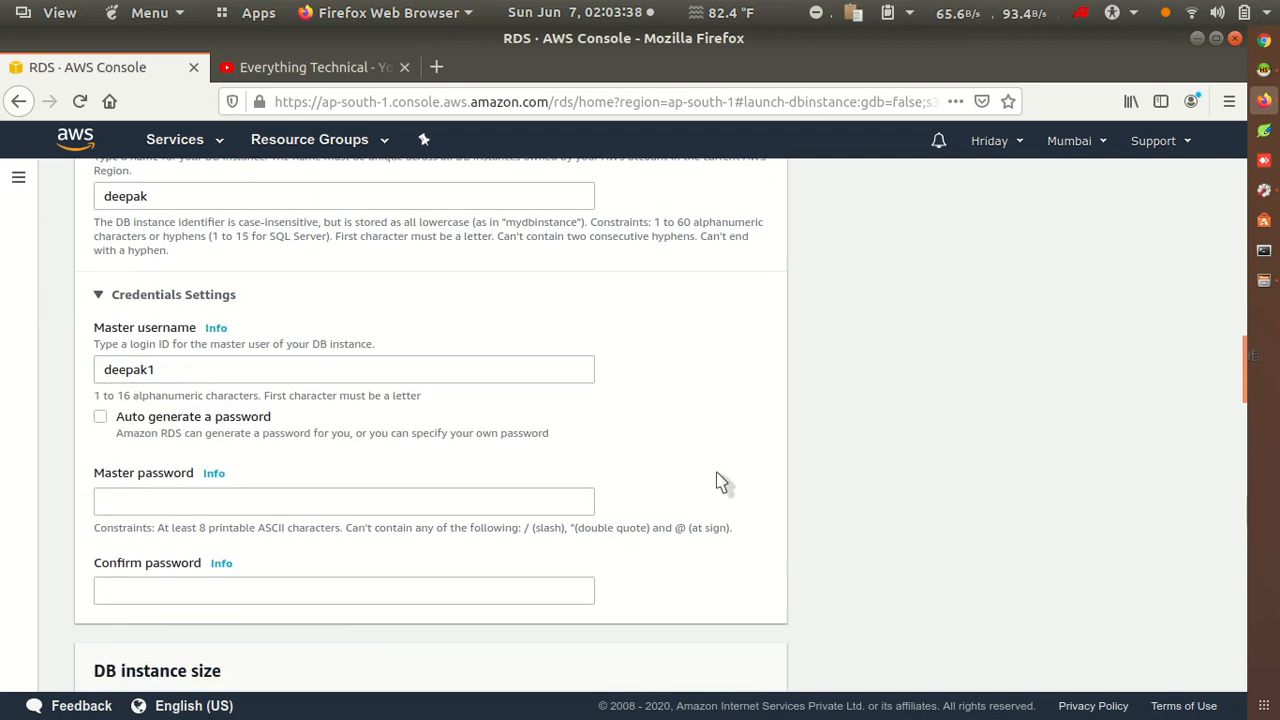
pyautogui.click(138, 468)
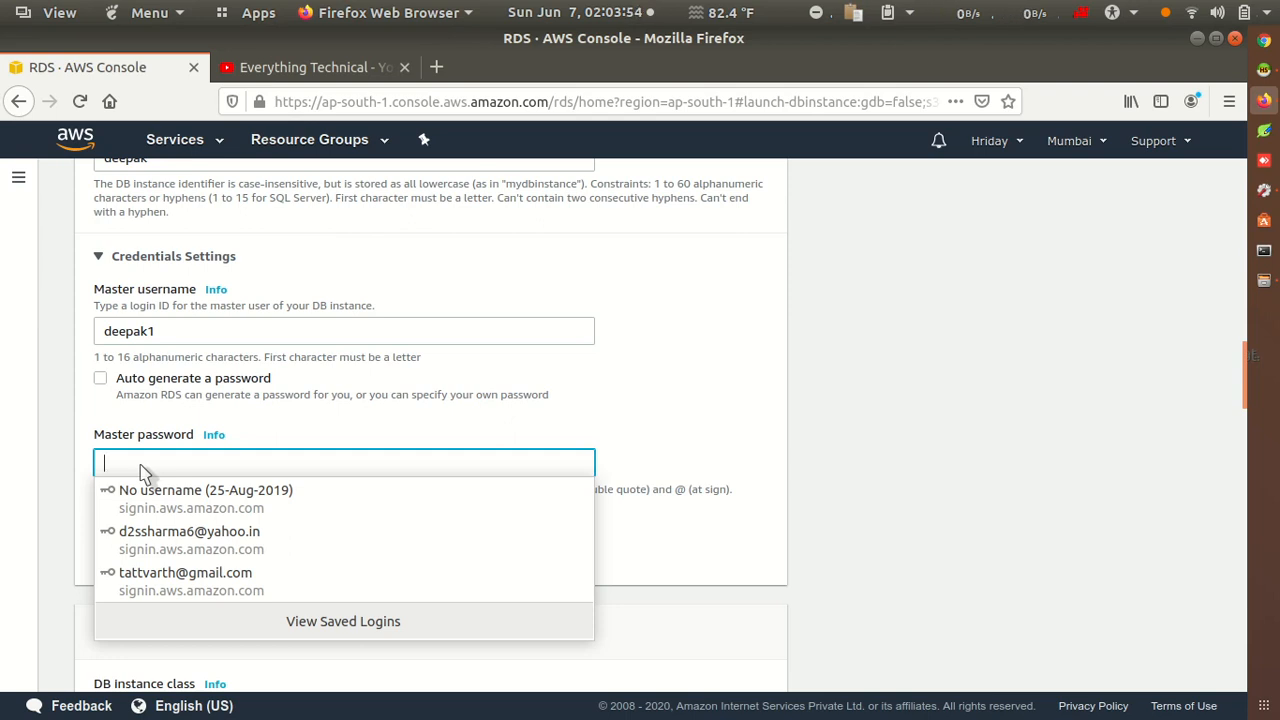
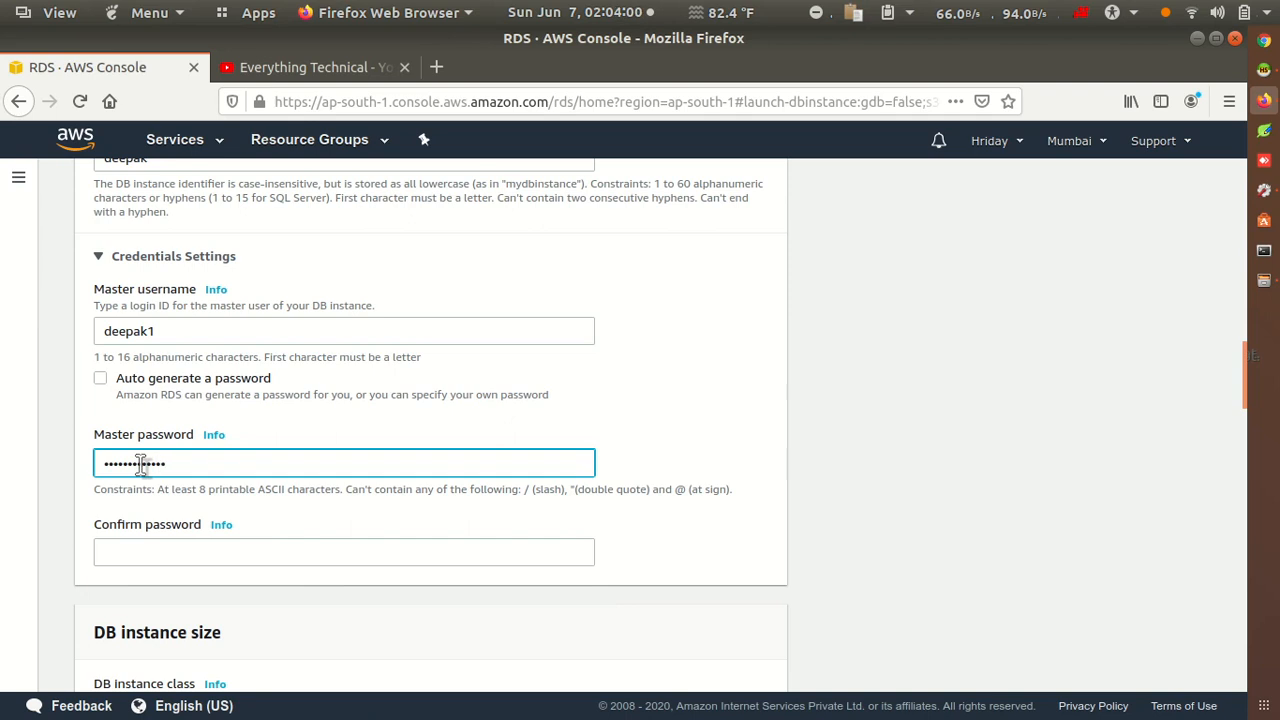
pyautogui.press('Tab')
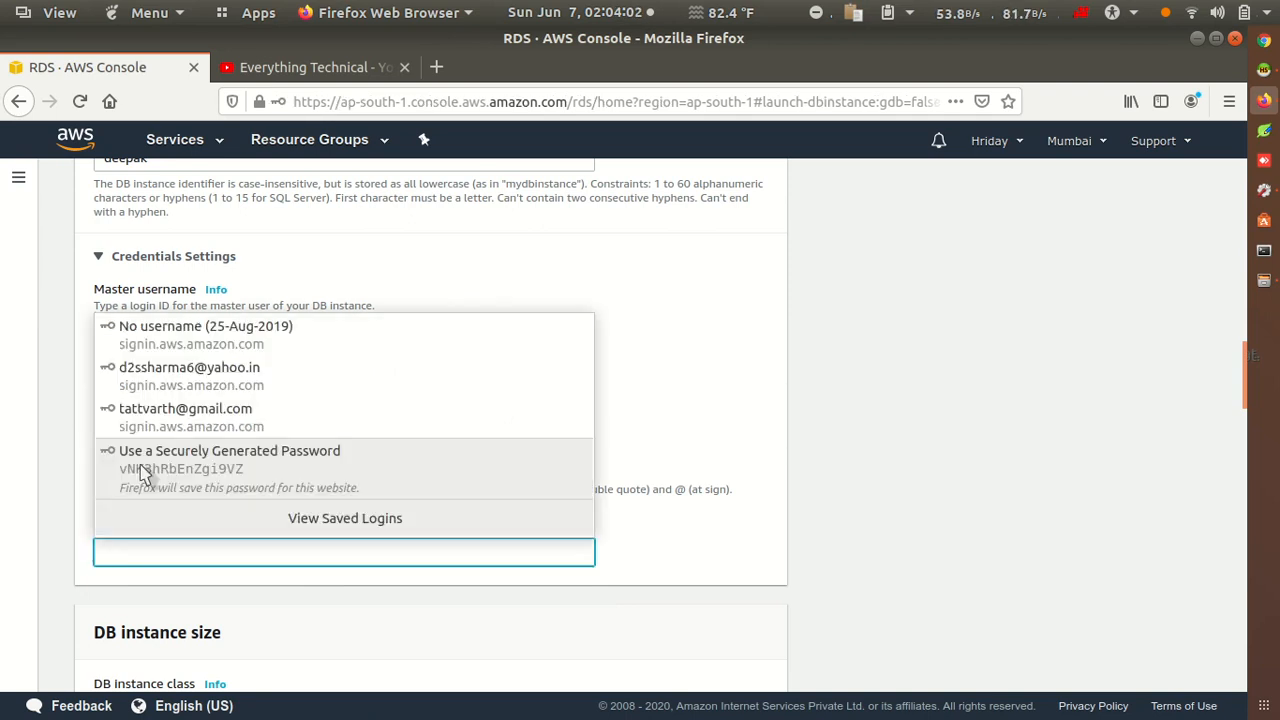
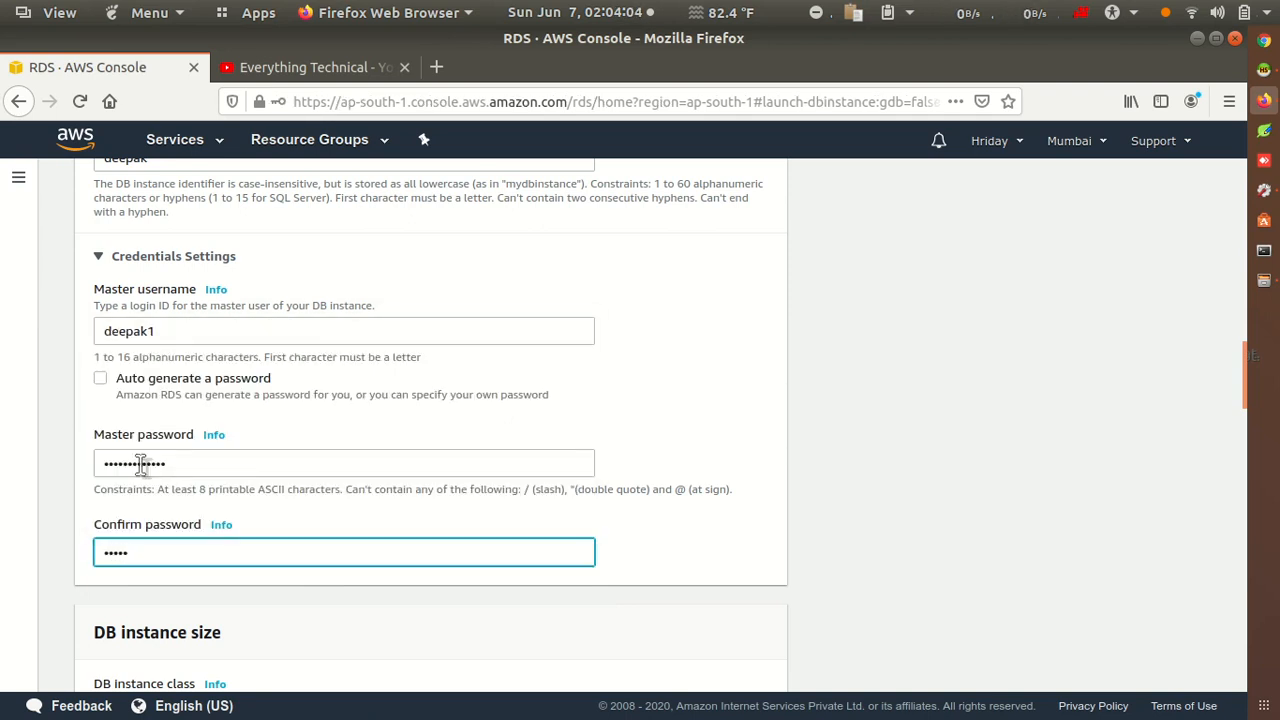
pyautogui.click(693, 556)
pyautogui.scroll(-3, 693, 556)
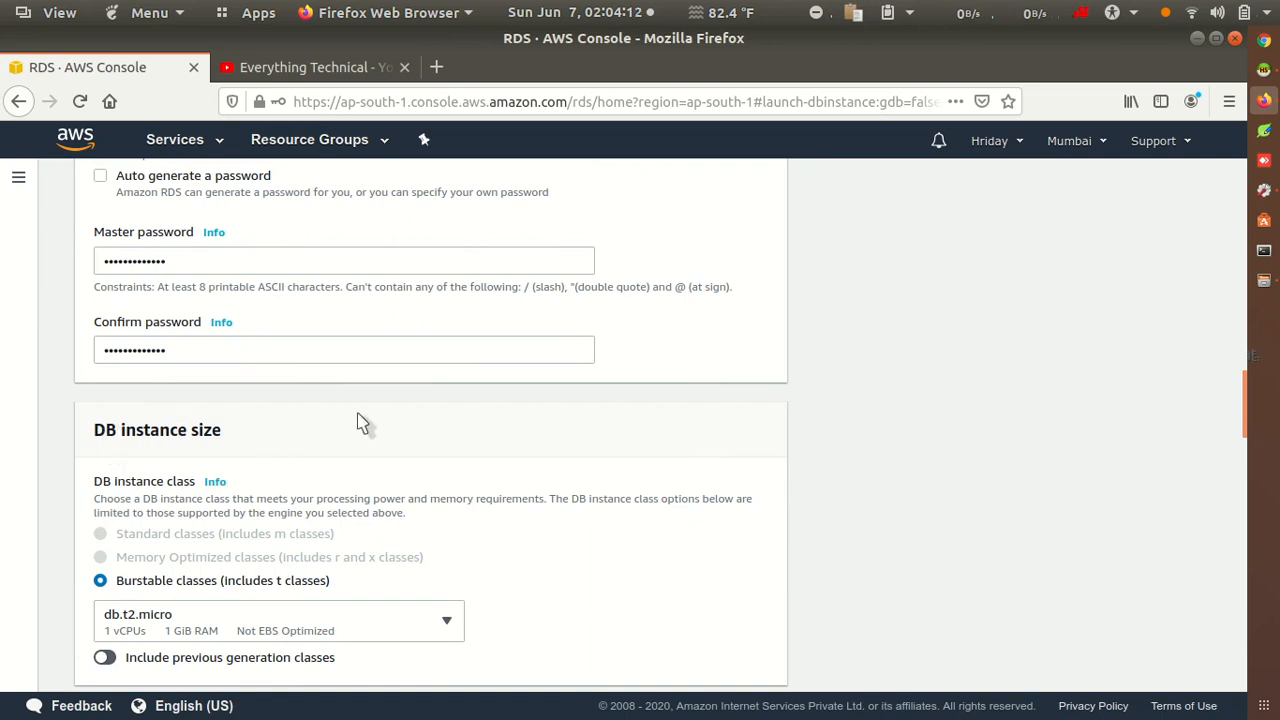
pyautogui.scroll(-2, 357, 423)
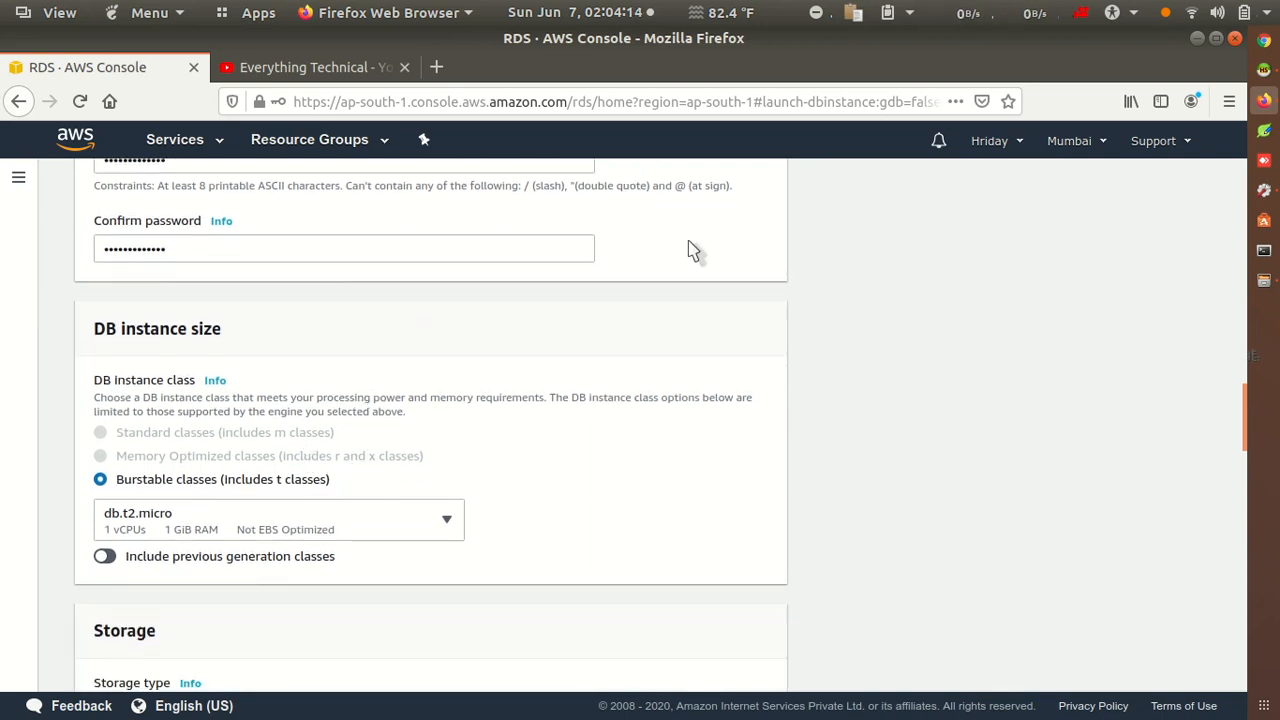
pyautogui.scroll(5, 780, 257)
pyautogui.scroll(3, 748, 341)
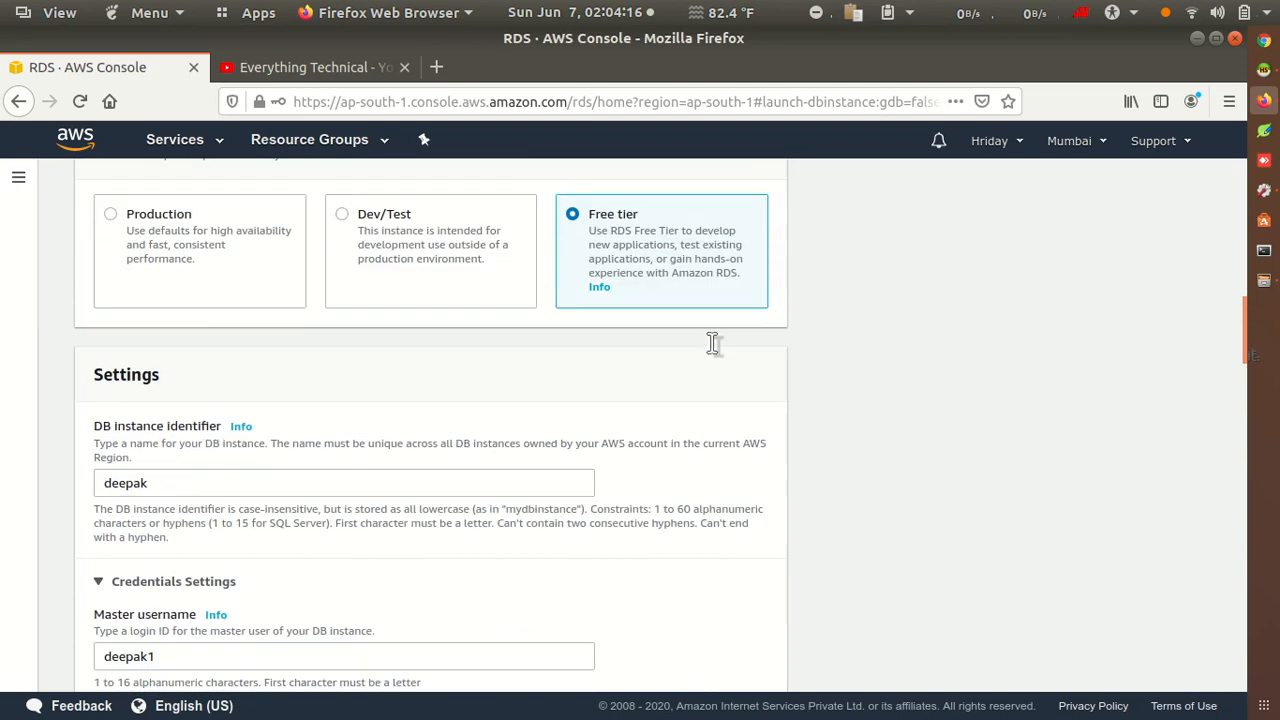
pyautogui.scroll(-5, 678, 482)
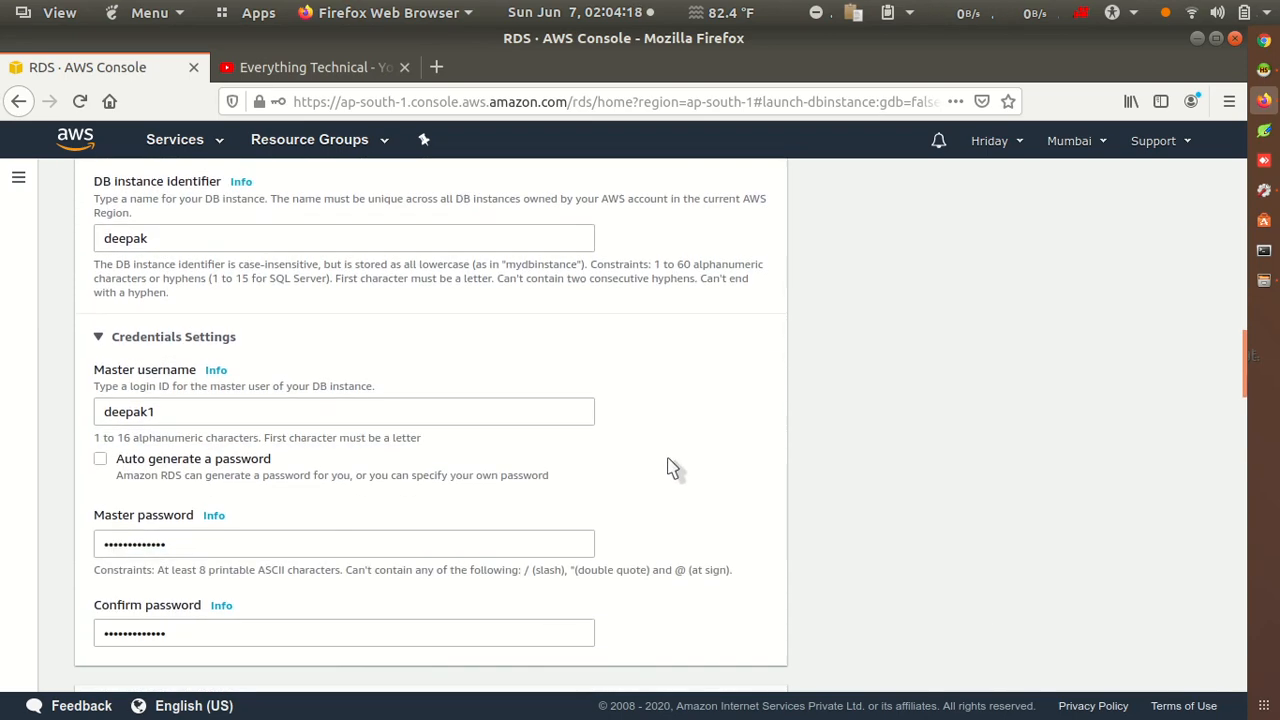
pyautogui.scroll(-2, 300, 470)
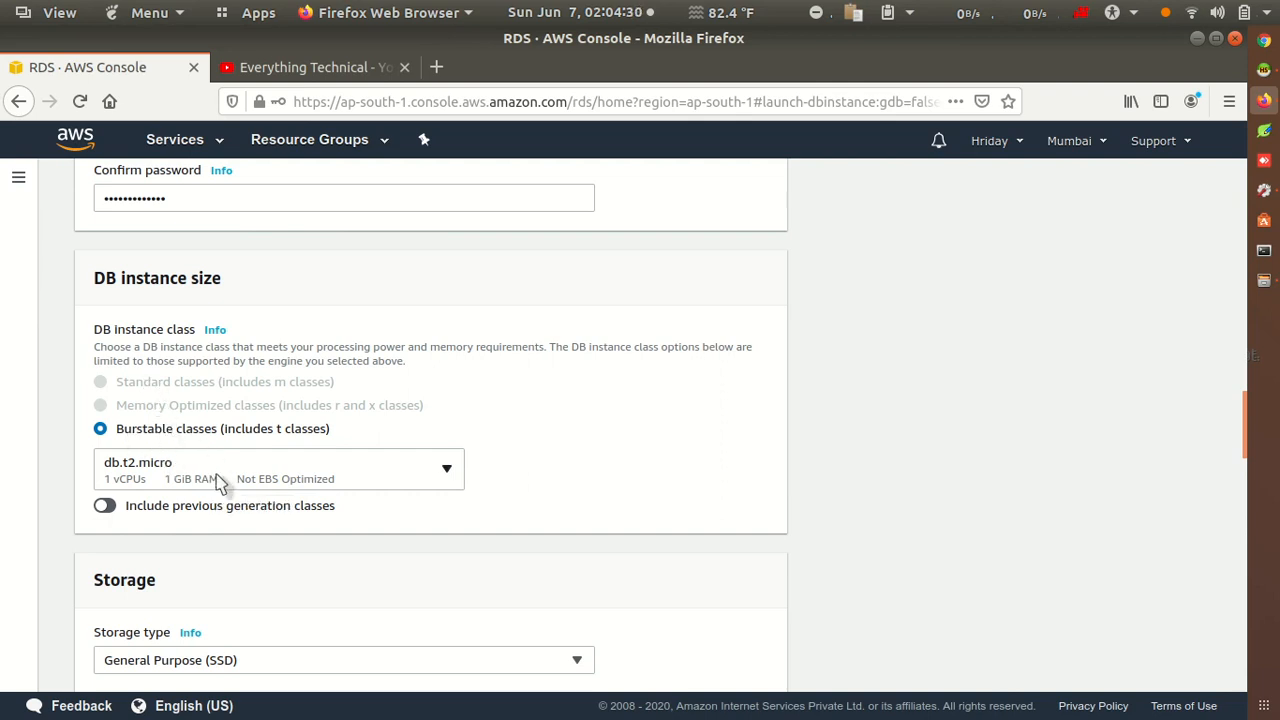
pyautogui.scroll(3, 309, 423)
pyautogui.scroll(-2, 300, 432)
pyautogui.scroll(1, 220, 490)
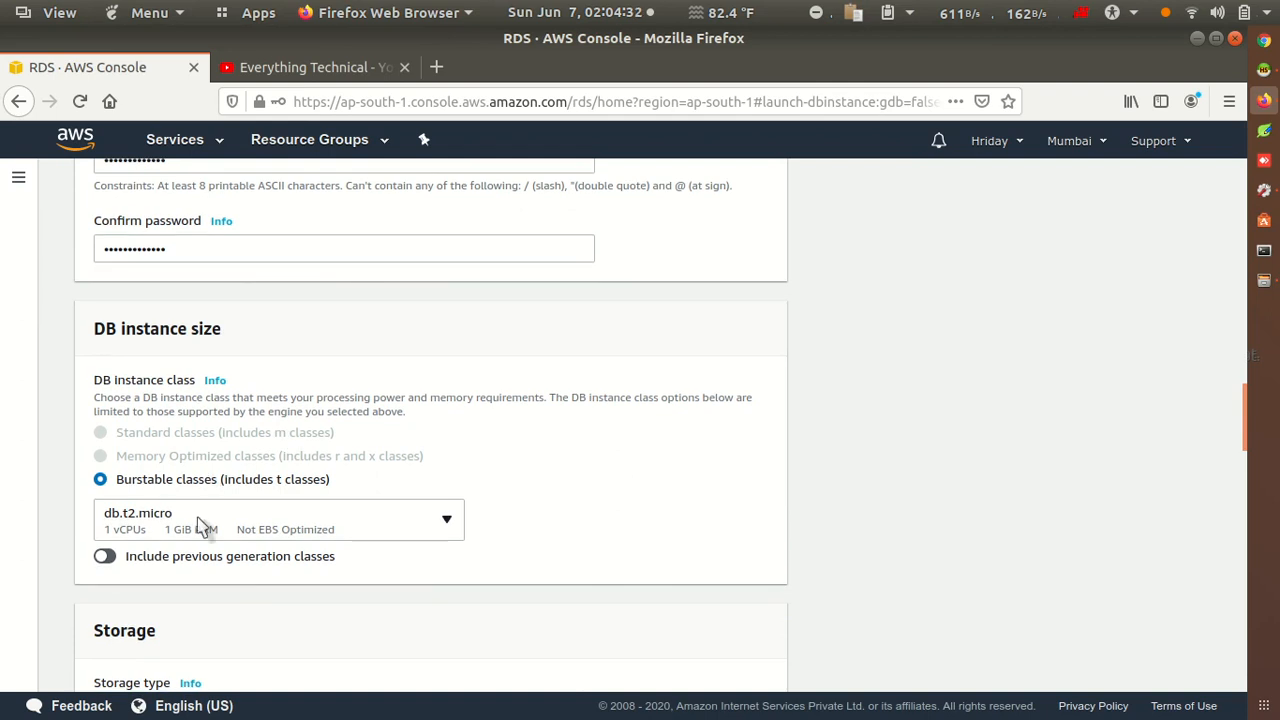
pyautogui.click(197, 522)
pyautogui.scroll(-4, 223, 391)
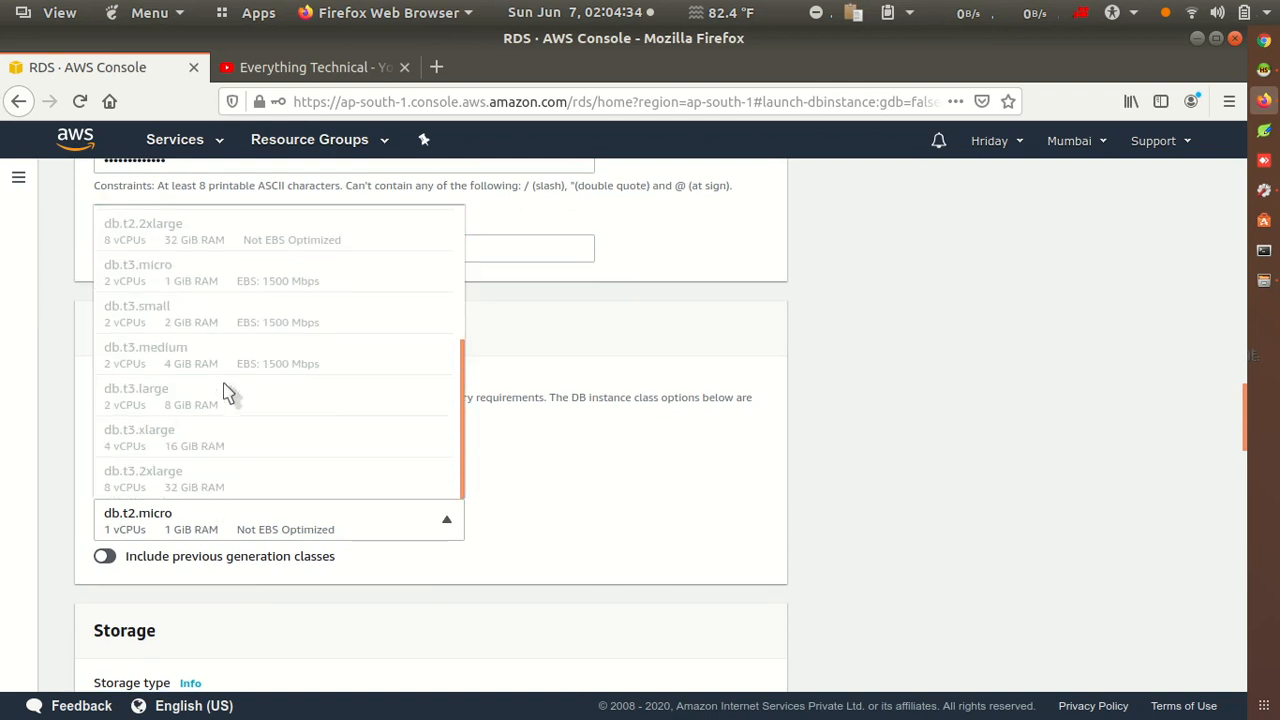
pyautogui.scroll(6, 226, 393)
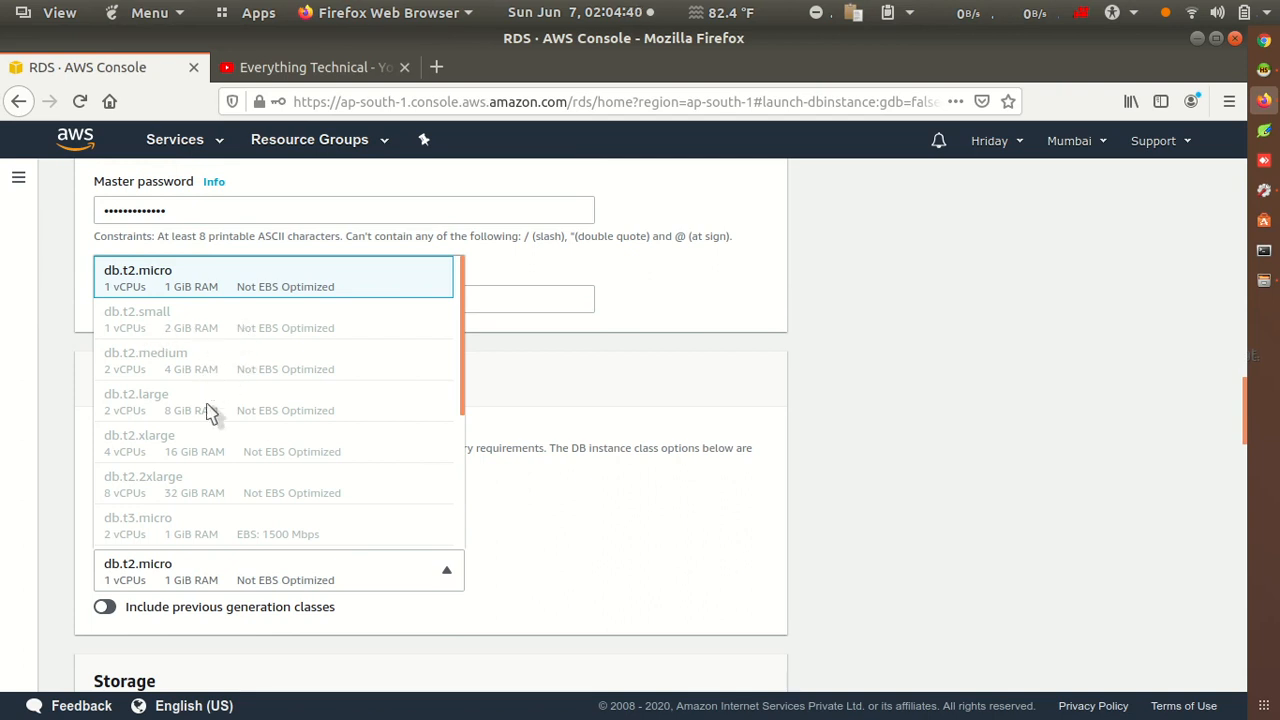
pyautogui.click(513, 393)
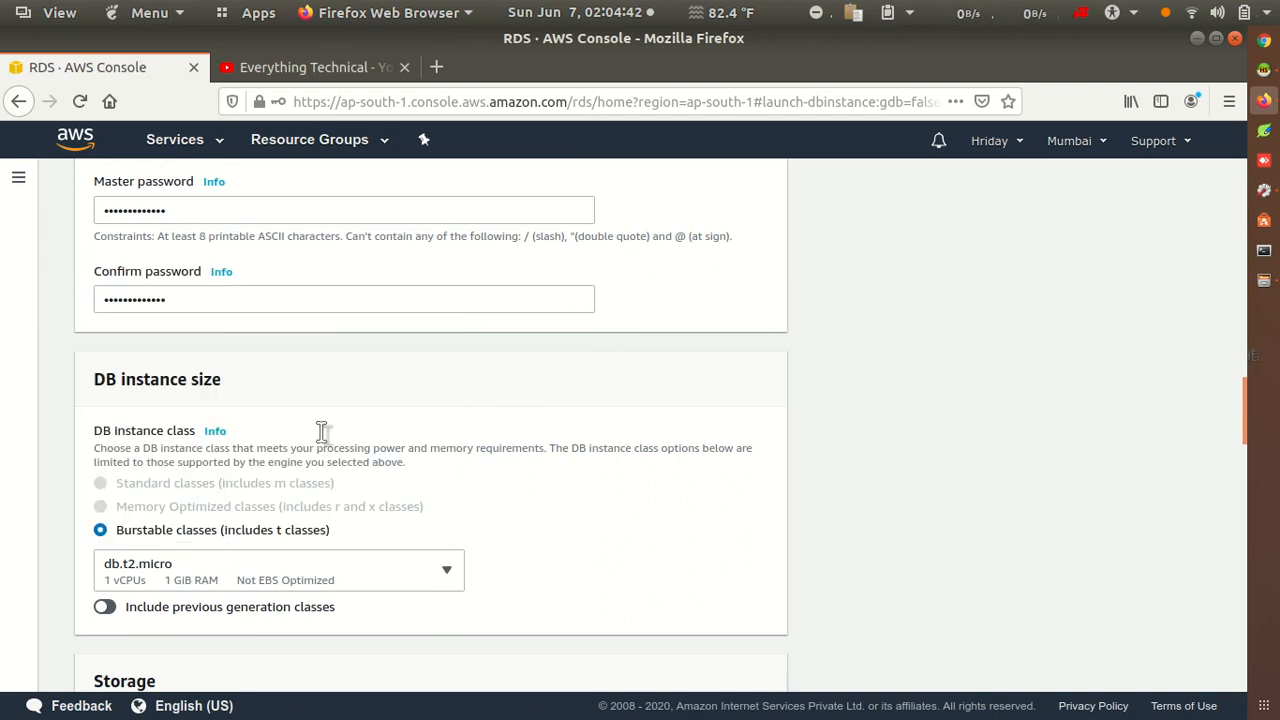
pyautogui.click(285, 580)
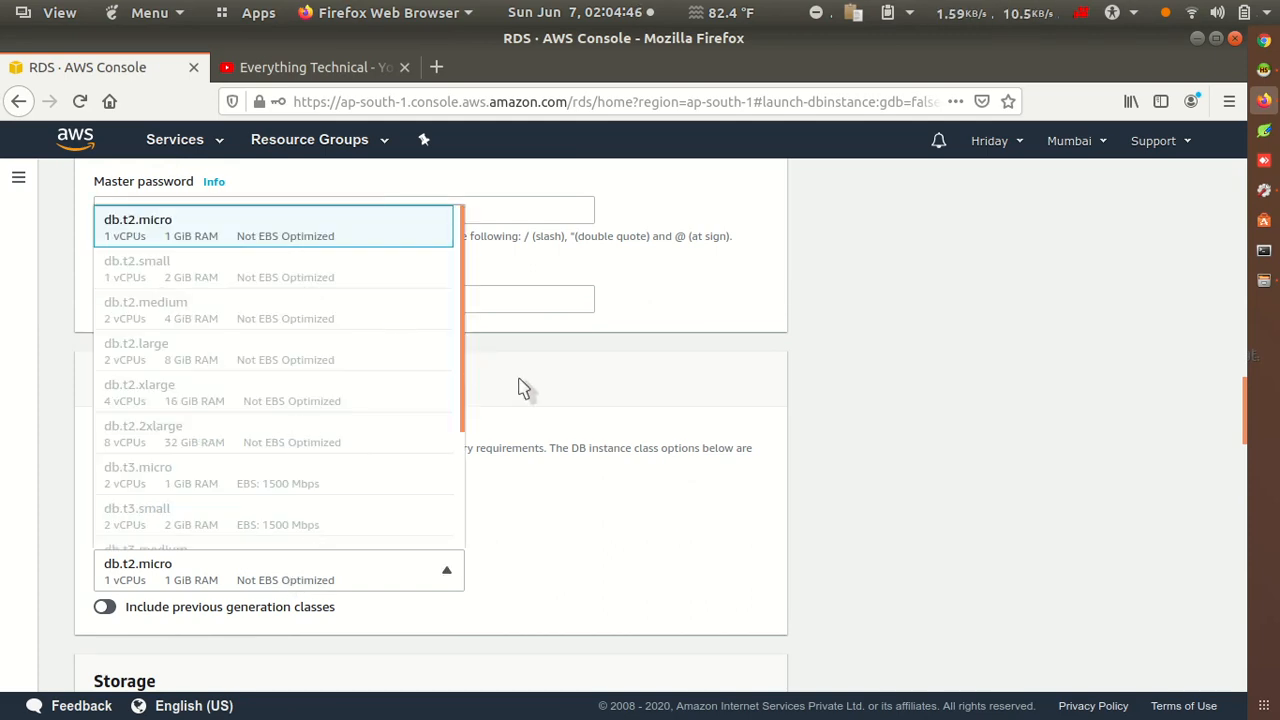
pyautogui.scroll(10, 523, 388)
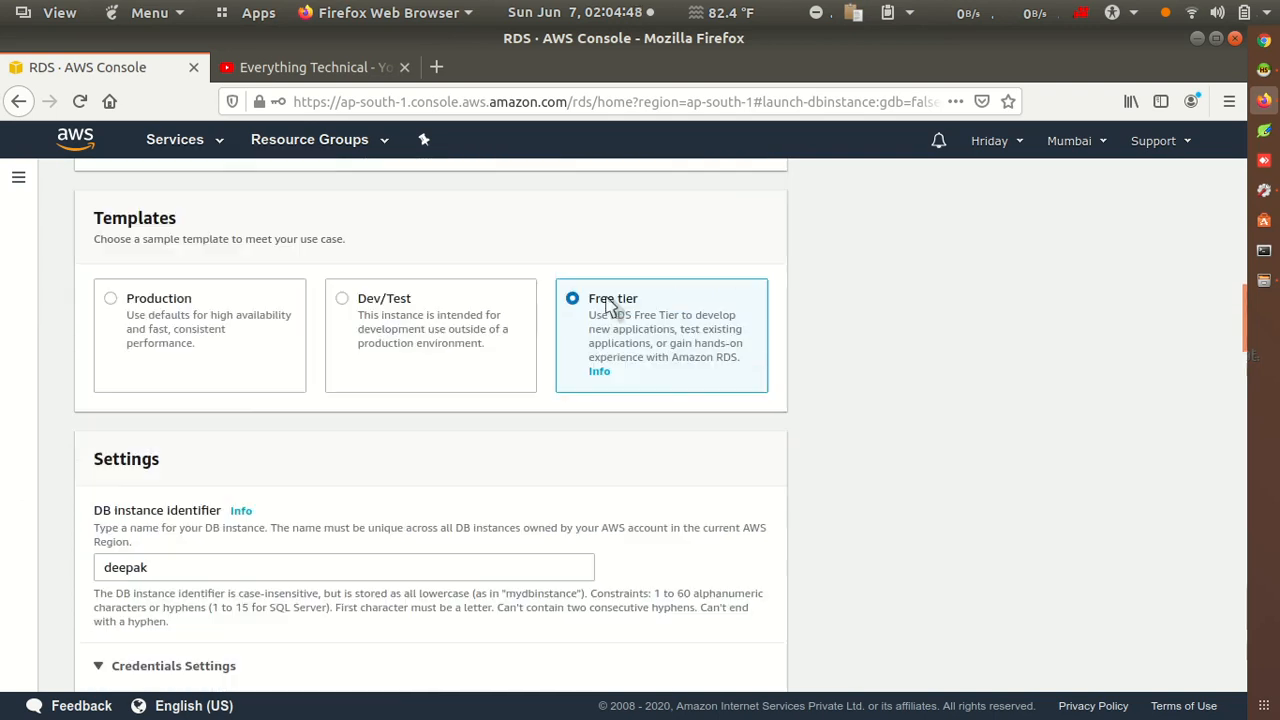
pyautogui.scroll(1, 610, 305)
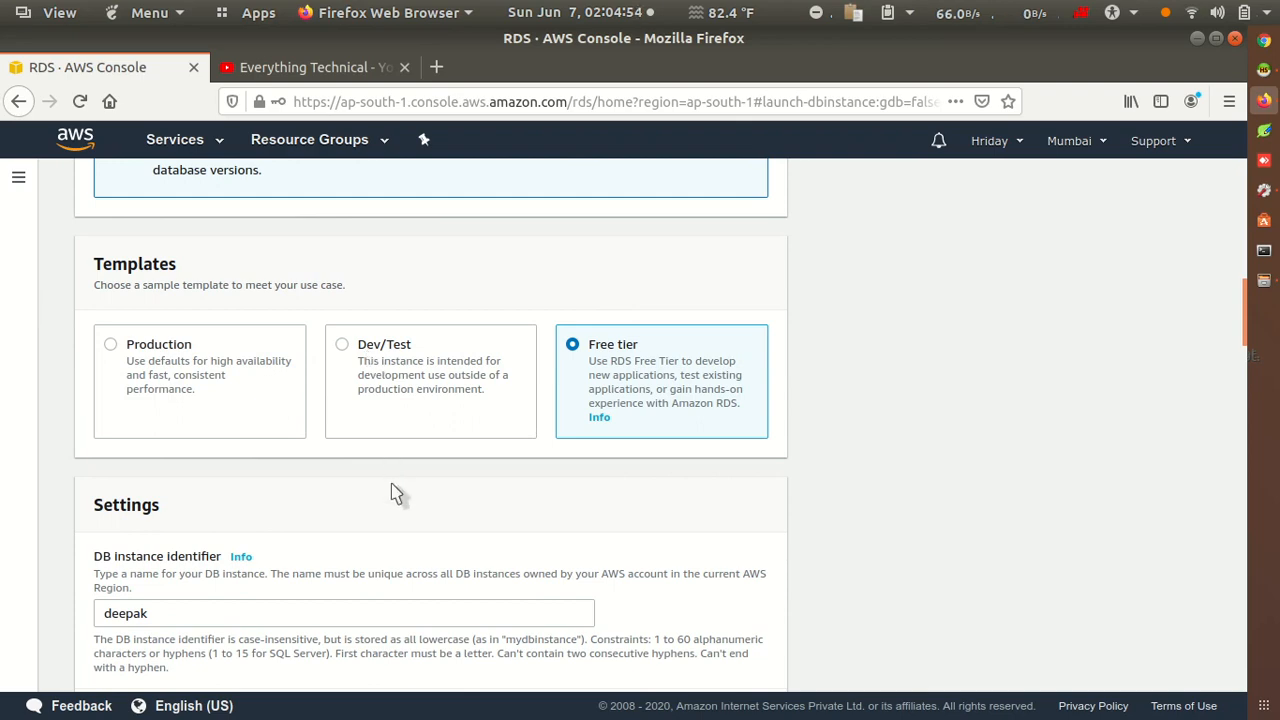
pyautogui.scroll(-10, 391, 484)
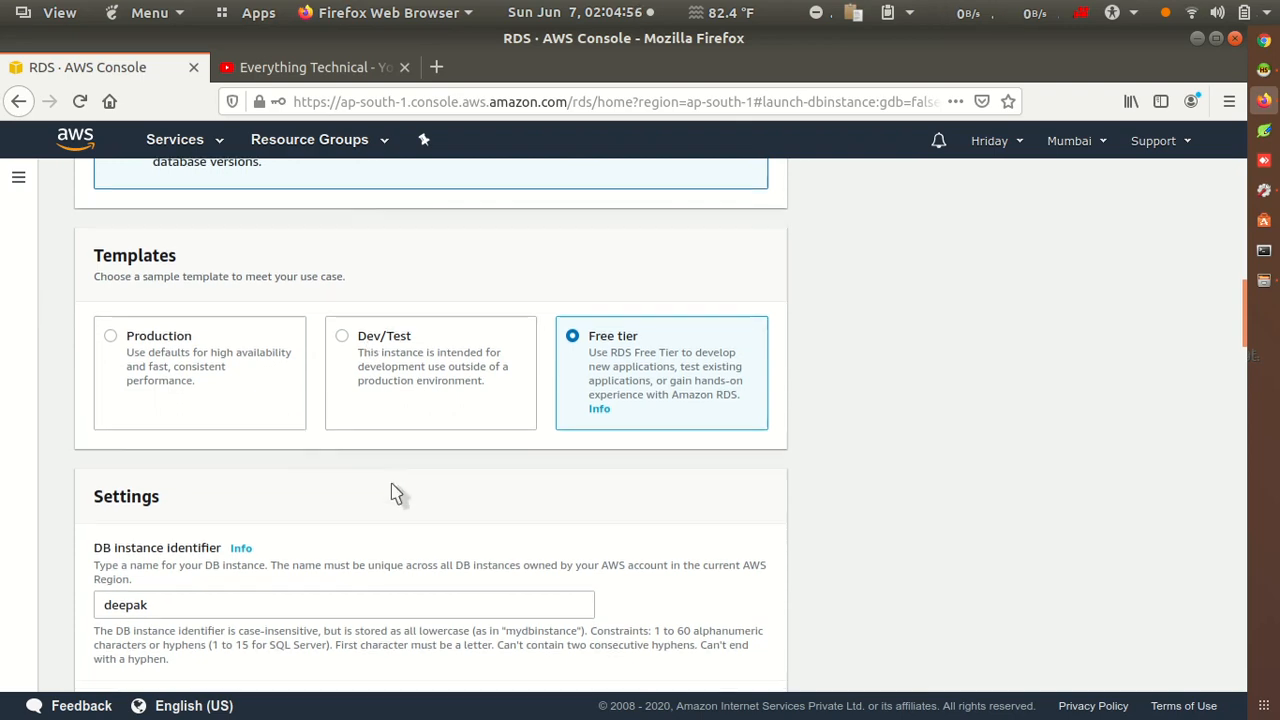
pyautogui.click(633, 268)
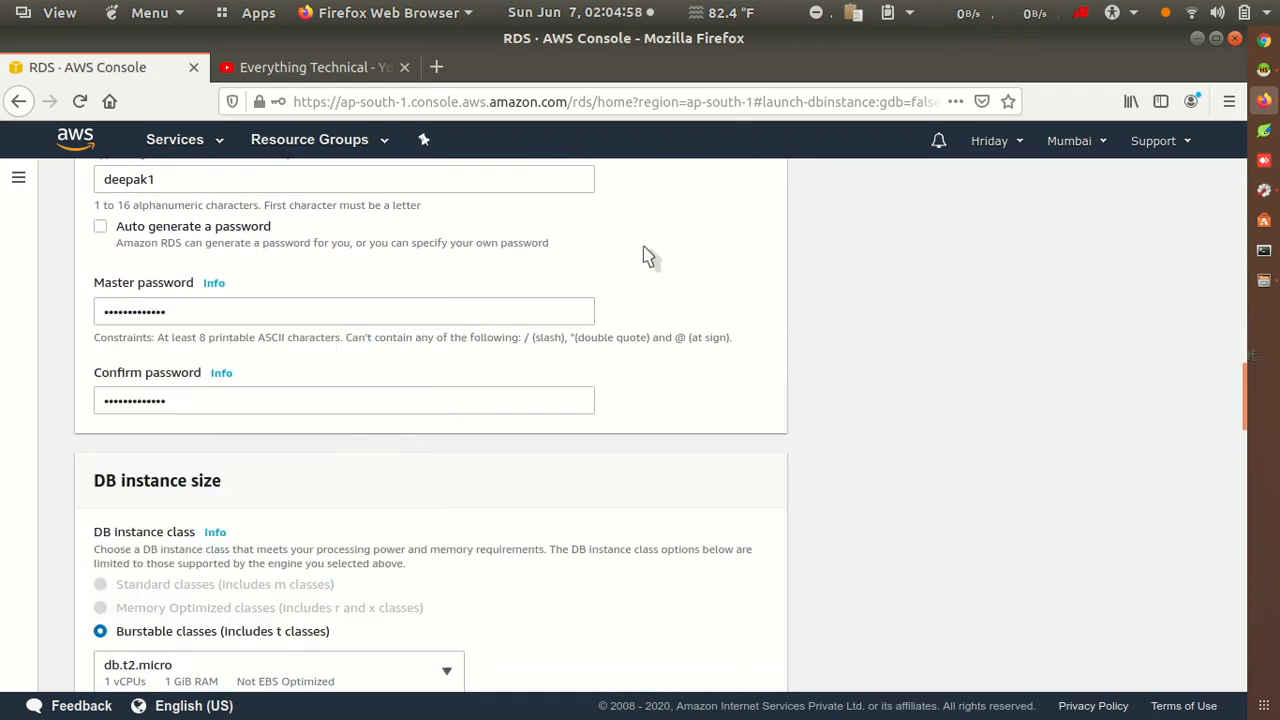
pyautogui.scroll(-3, 239, 510)
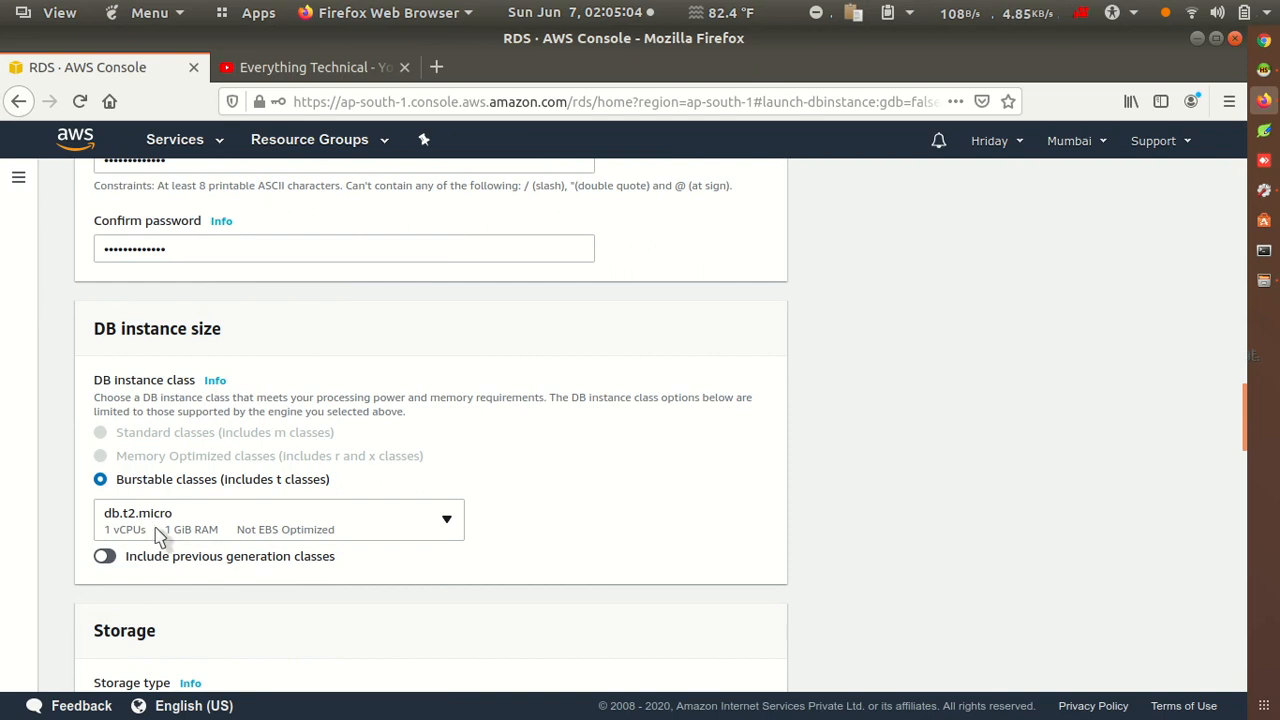
pyautogui.scroll(-4, 434, 557)
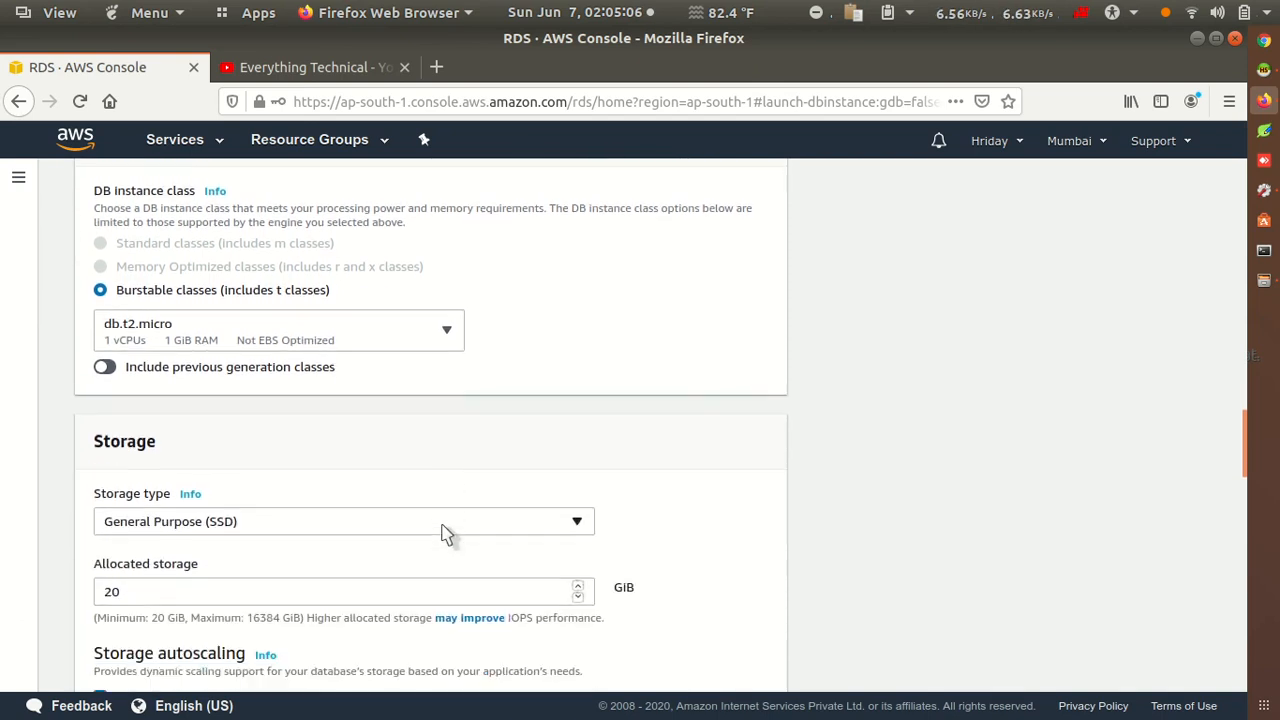
# Step: Change the allocated storage from 20 GiB to 10 GiB
pyautogui.scroll(-2, 110, 377)
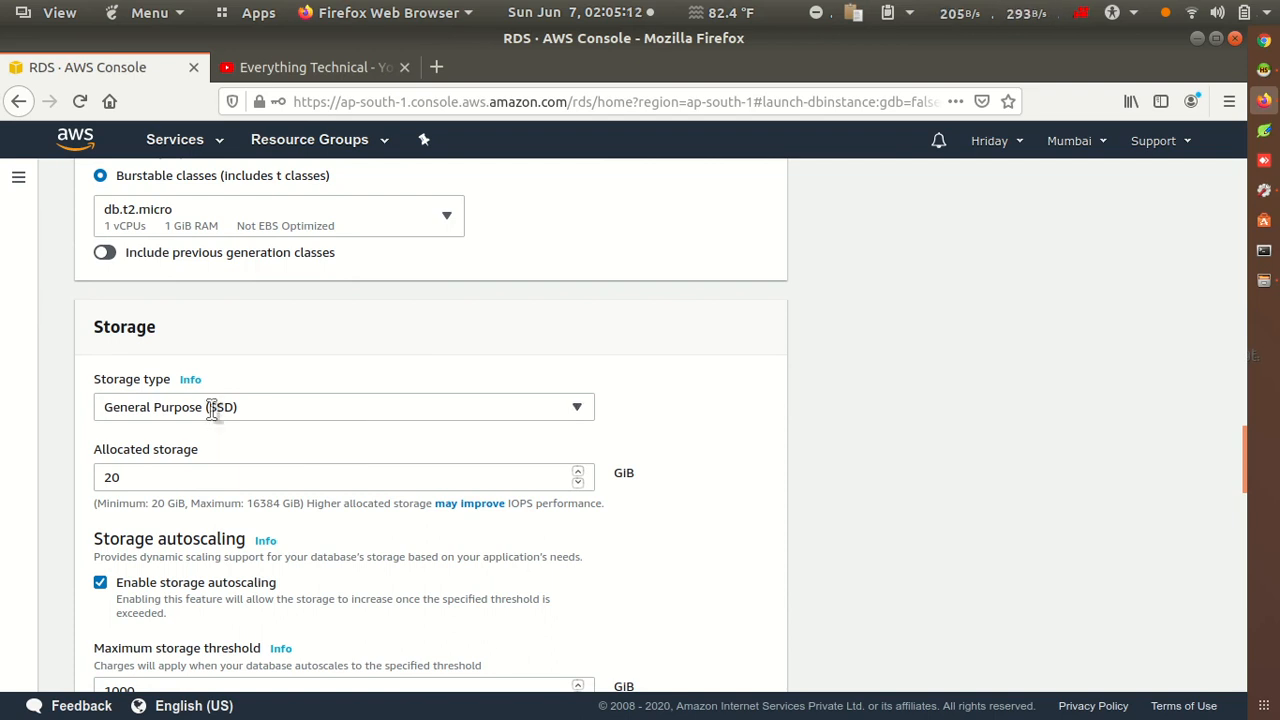
pyautogui.click(133, 481)
pyautogui.press('BackSpace')
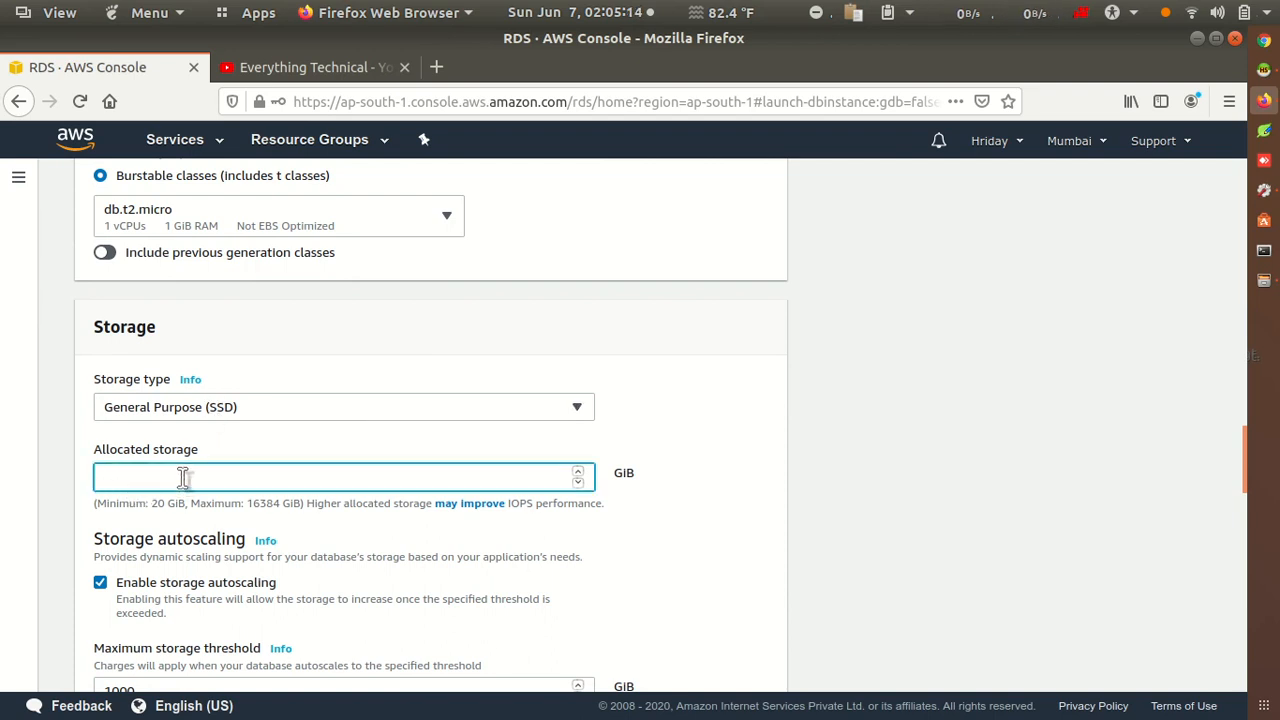
pyautogui.write('10')
pyautogui.click(70, 535)
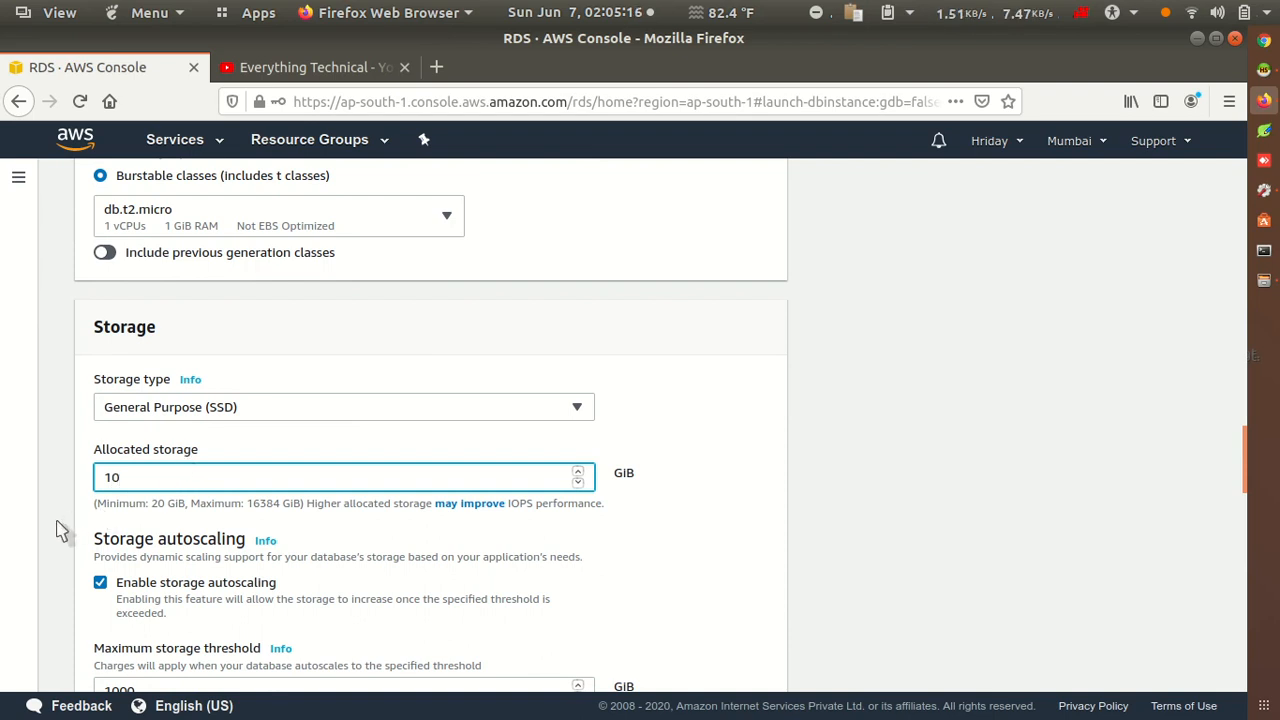
pyautogui.scroll(-3, 70, 535)
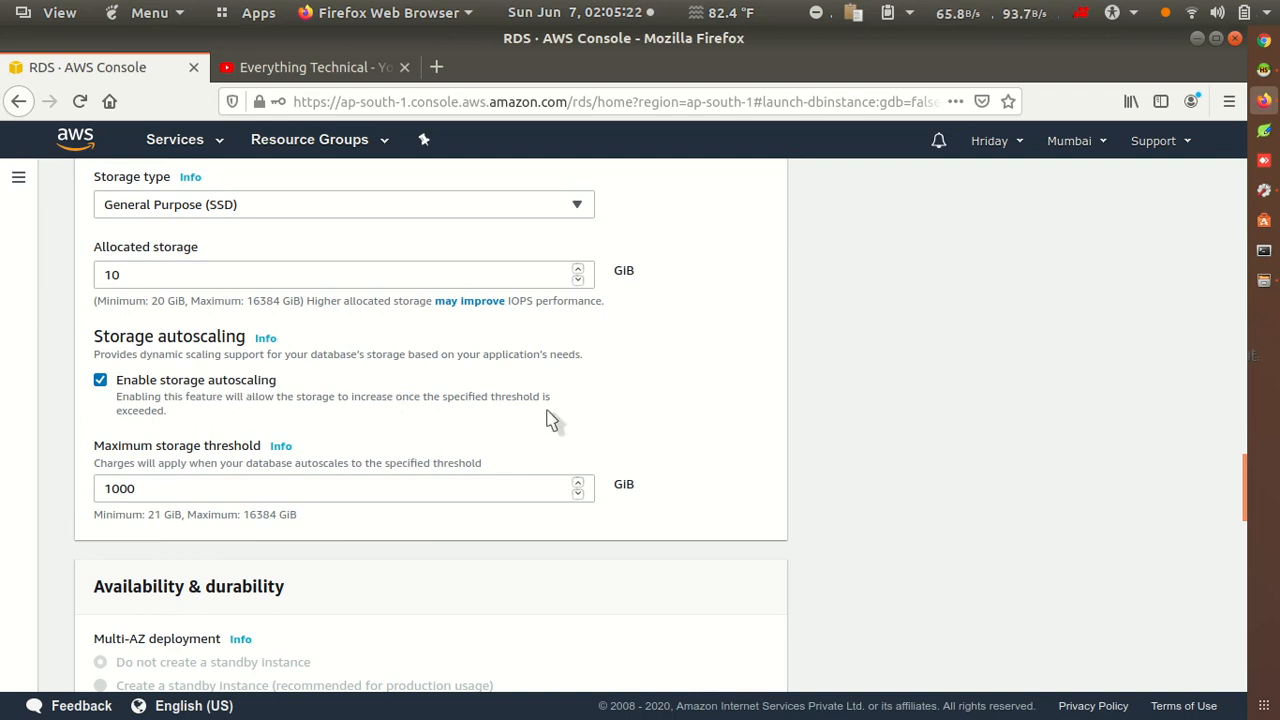
pyautogui.scroll(-2, 625, 405)
pyautogui.scroll(-2, 625, 407)
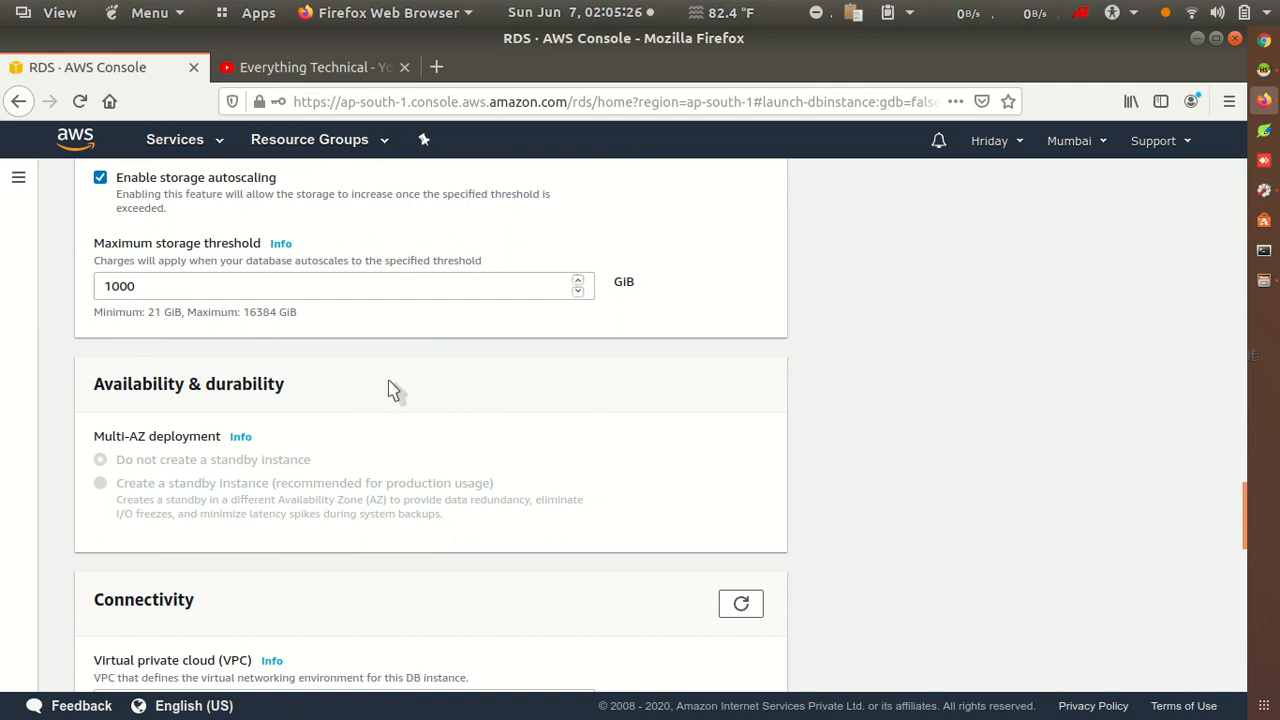
pyautogui.scroll(-2, 395, 390)
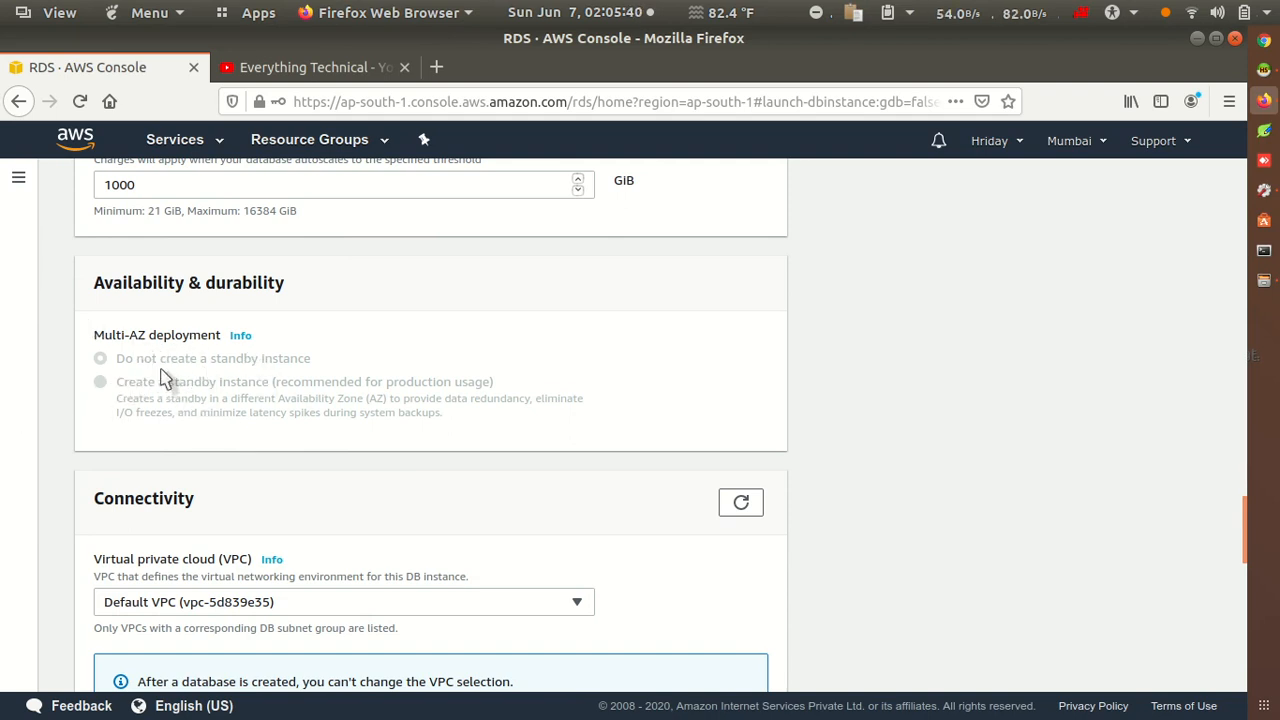
pyautogui.scroll(-3, 204, 375)
pyautogui.scroll(3, 204, 370)
pyautogui.scroll(-2, 163, 374)
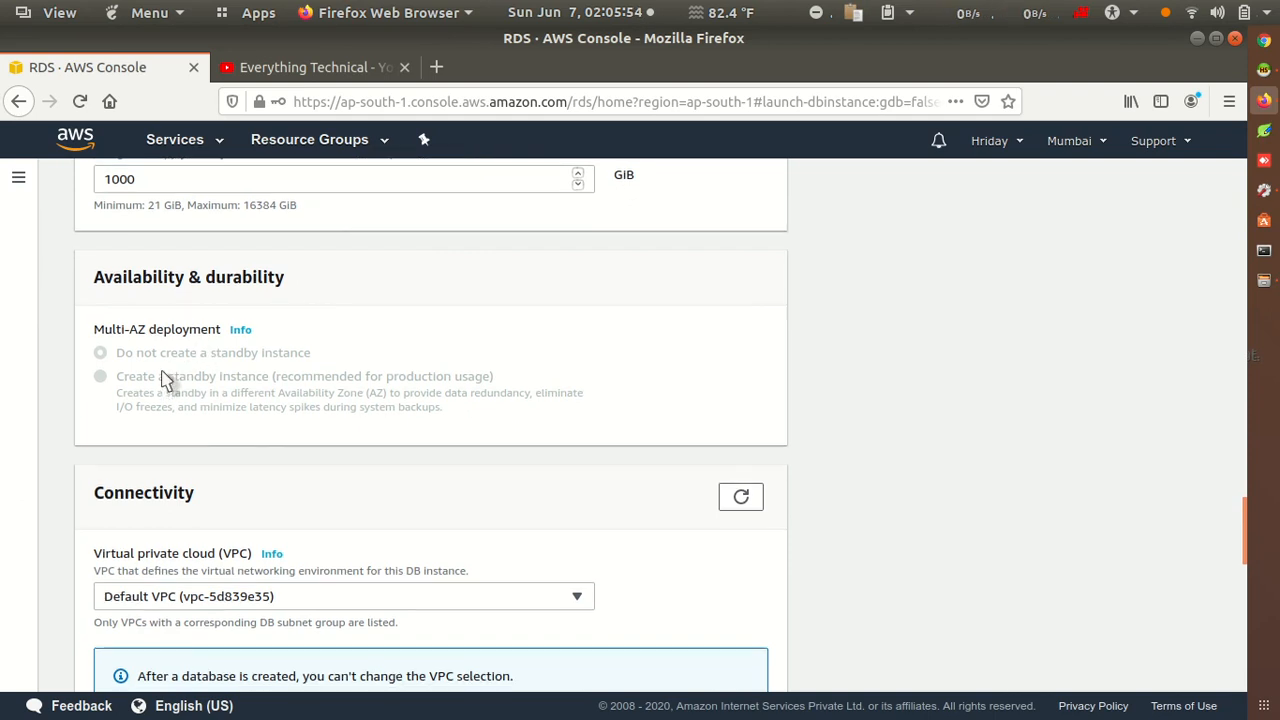
pyautogui.scroll(-2, 245, 355)
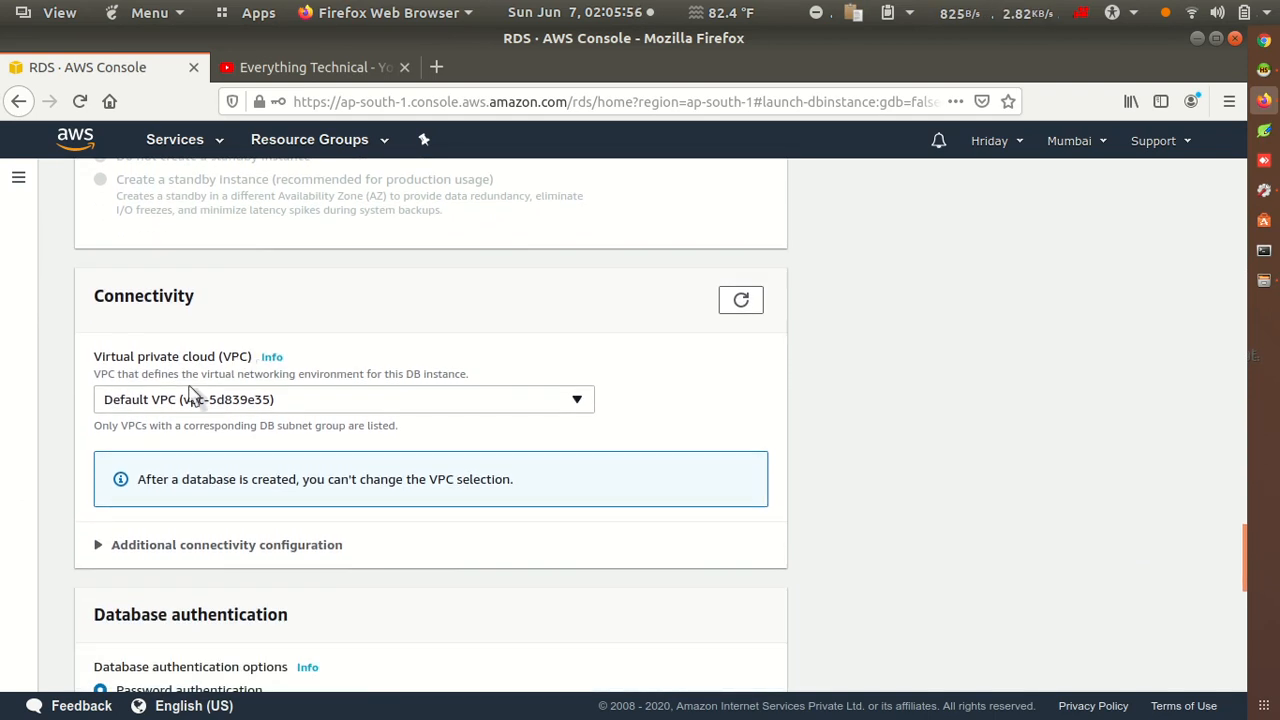
pyautogui.click(166, 403)
pyautogui.click(166, 410)
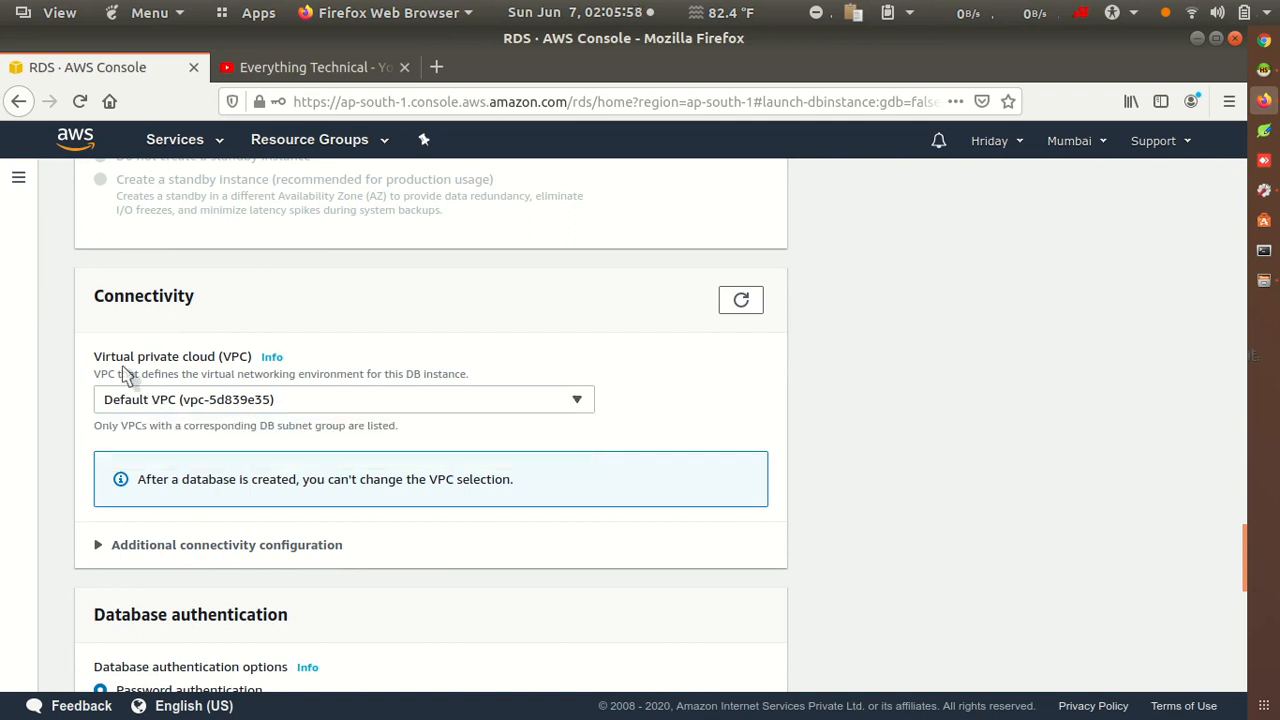
pyautogui.scroll(-2, 265, 316)
pyautogui.click(266, 305)
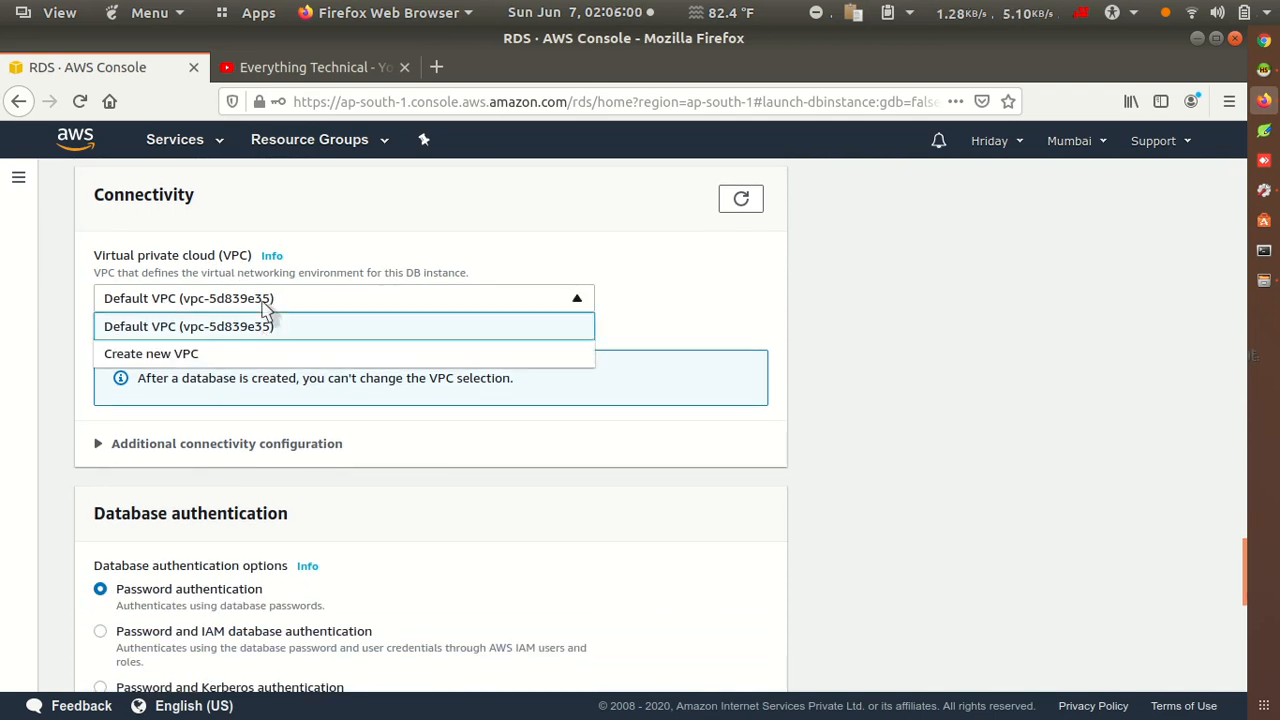
pyautogui.click(263, 305)
pyautogui.click(265, 305)
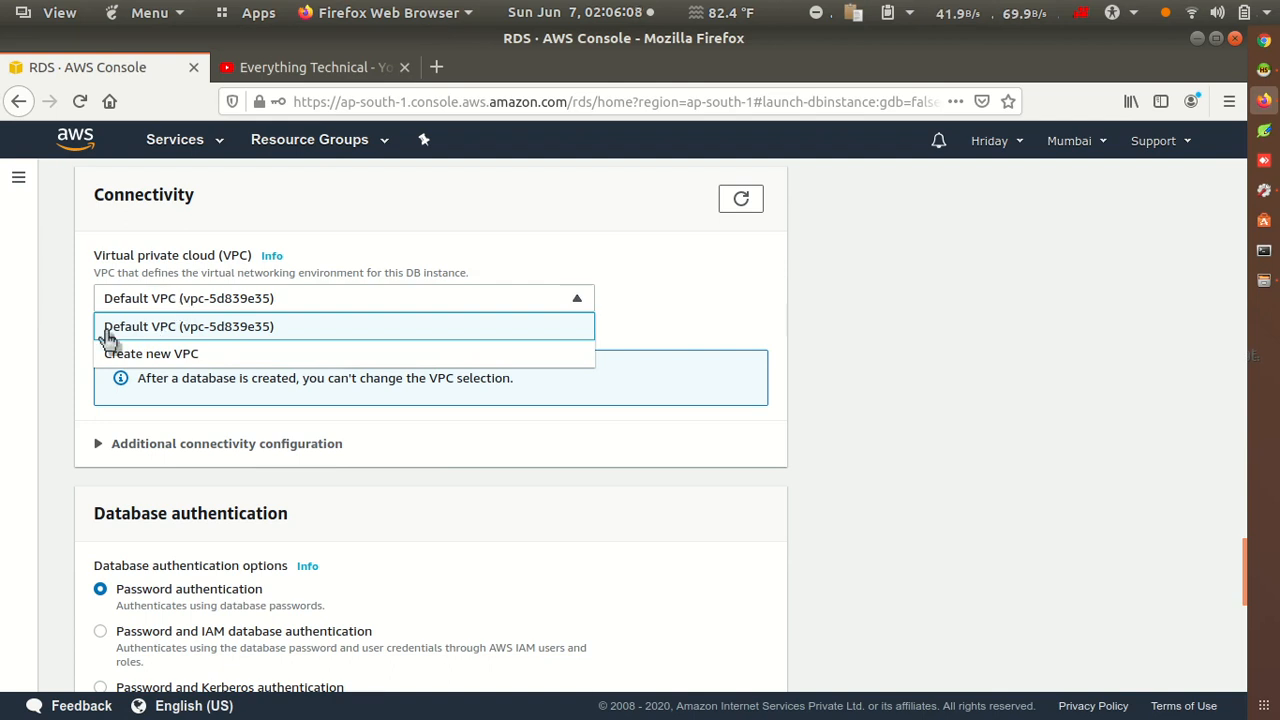
pyautogui.click(48, 372)
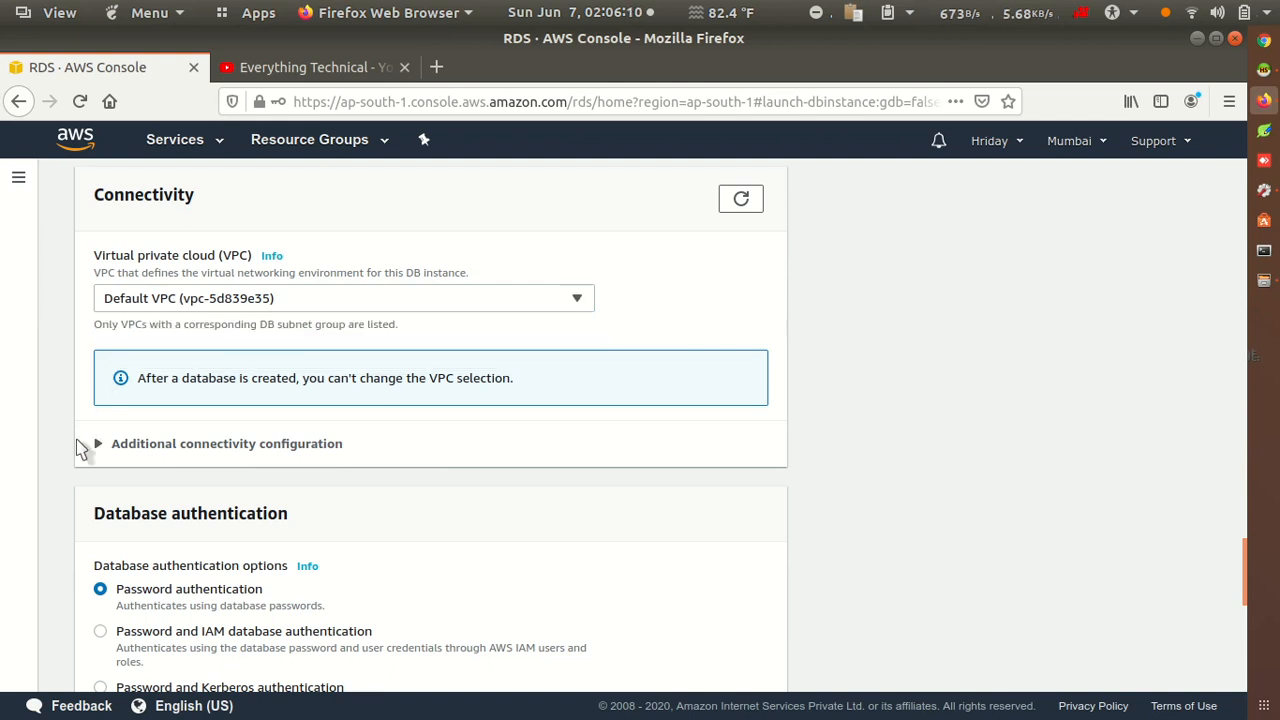
pyautogui.scroll(-2, 82, 430)
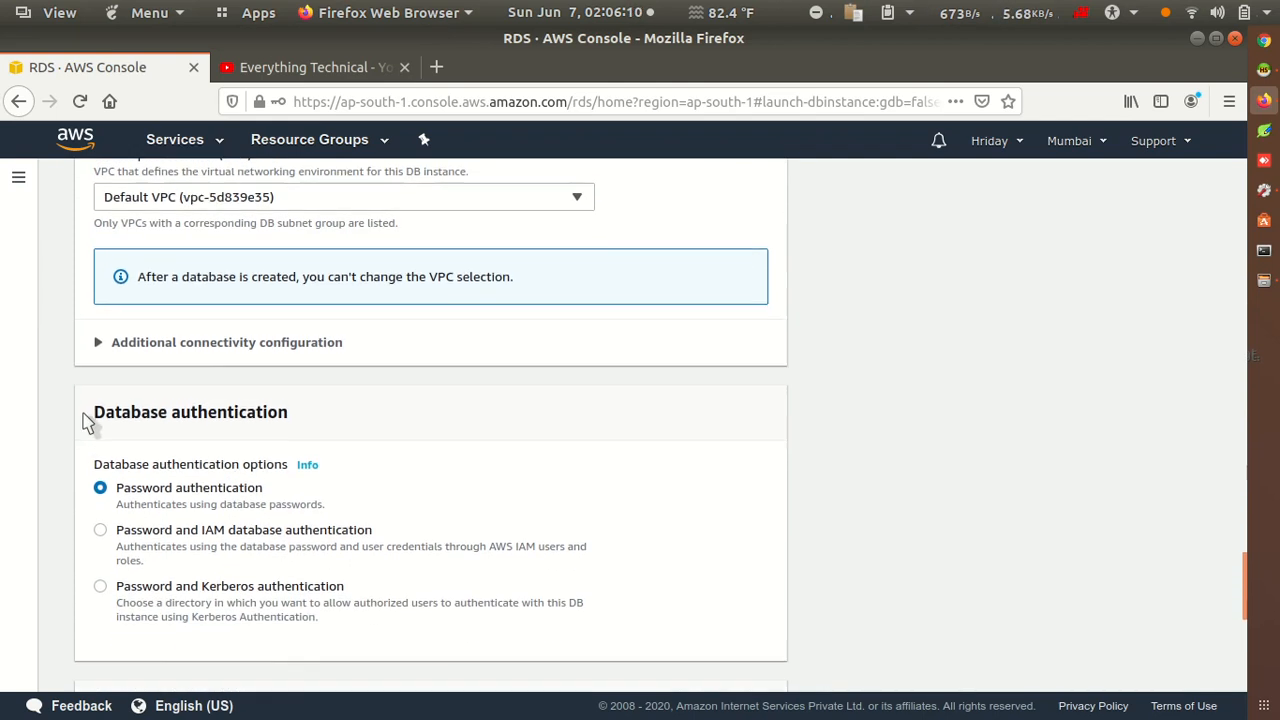
# Step: Expand Additional connectivity configuration and keep the default subnet group
pyautogui.click(128, 344)
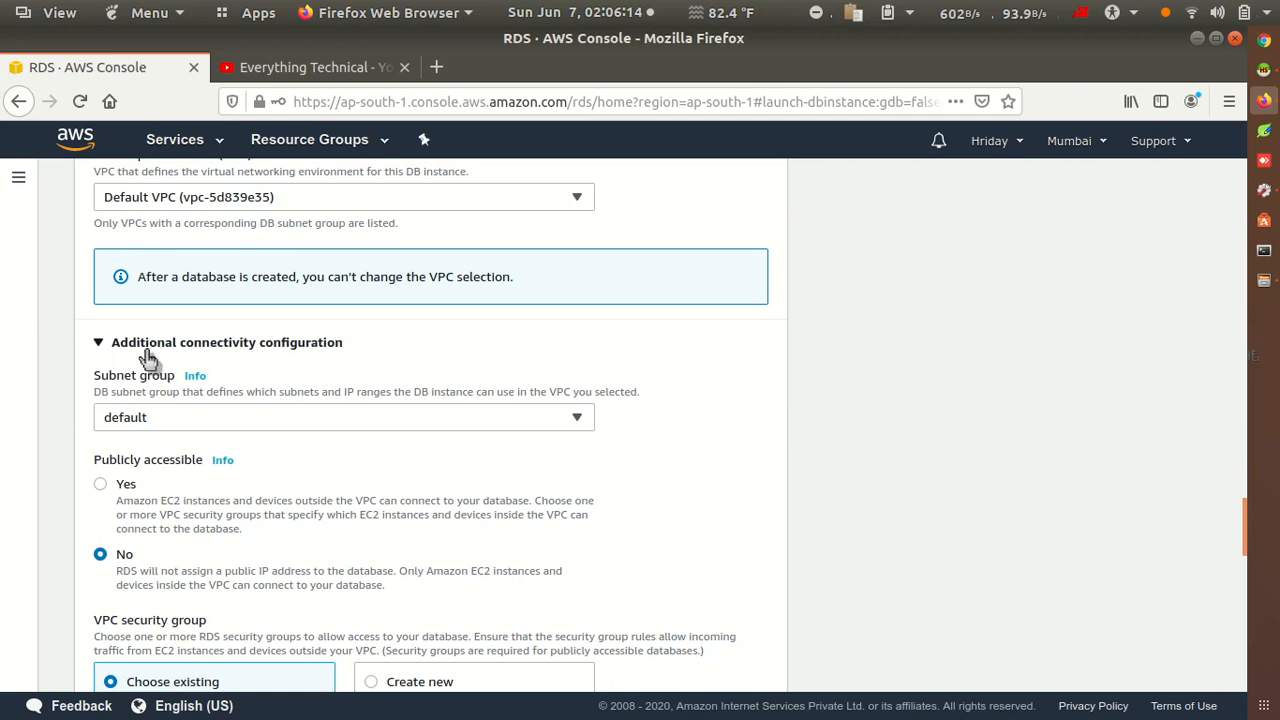
pyautogui.scroll(-2, 403, 352)
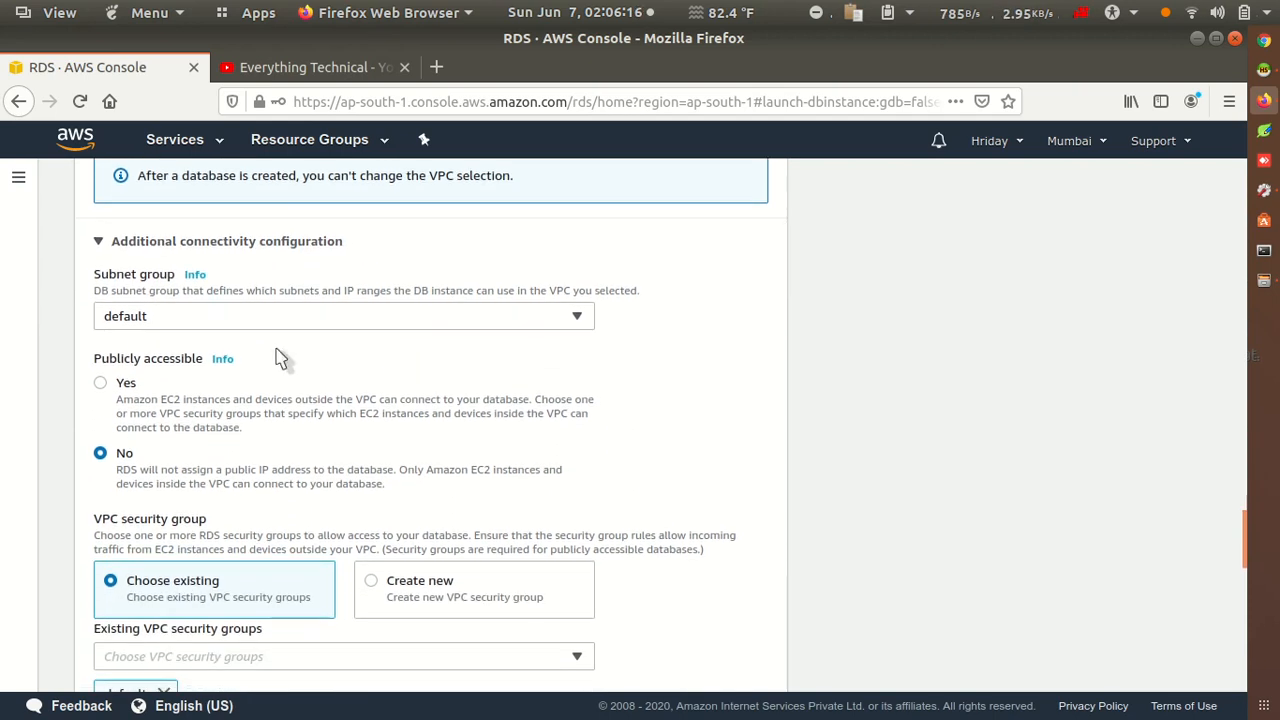
pyautogui.click(142, 318)
pyautogui.click(148, 330)
# Step: Bring up a terminal window briefly, then minimise it to return to the RDS form
pyautogui.click(1264, 250)
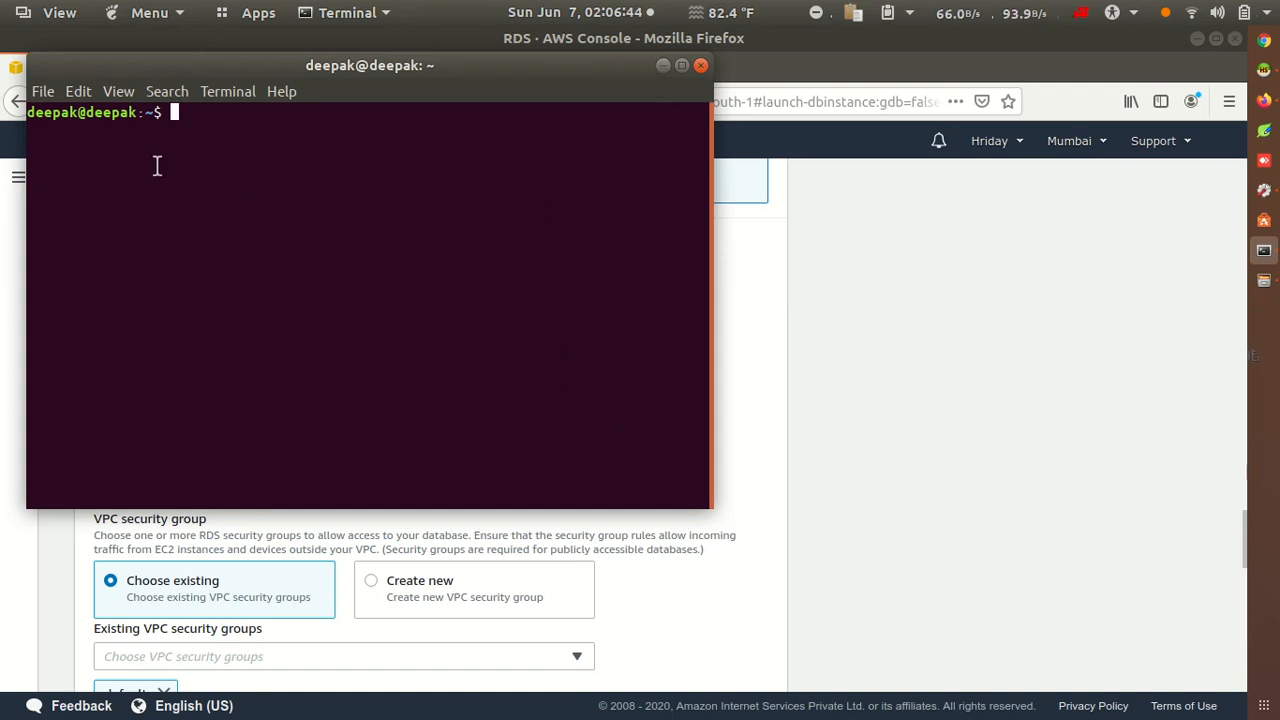
pyautogui.click(663, 67)
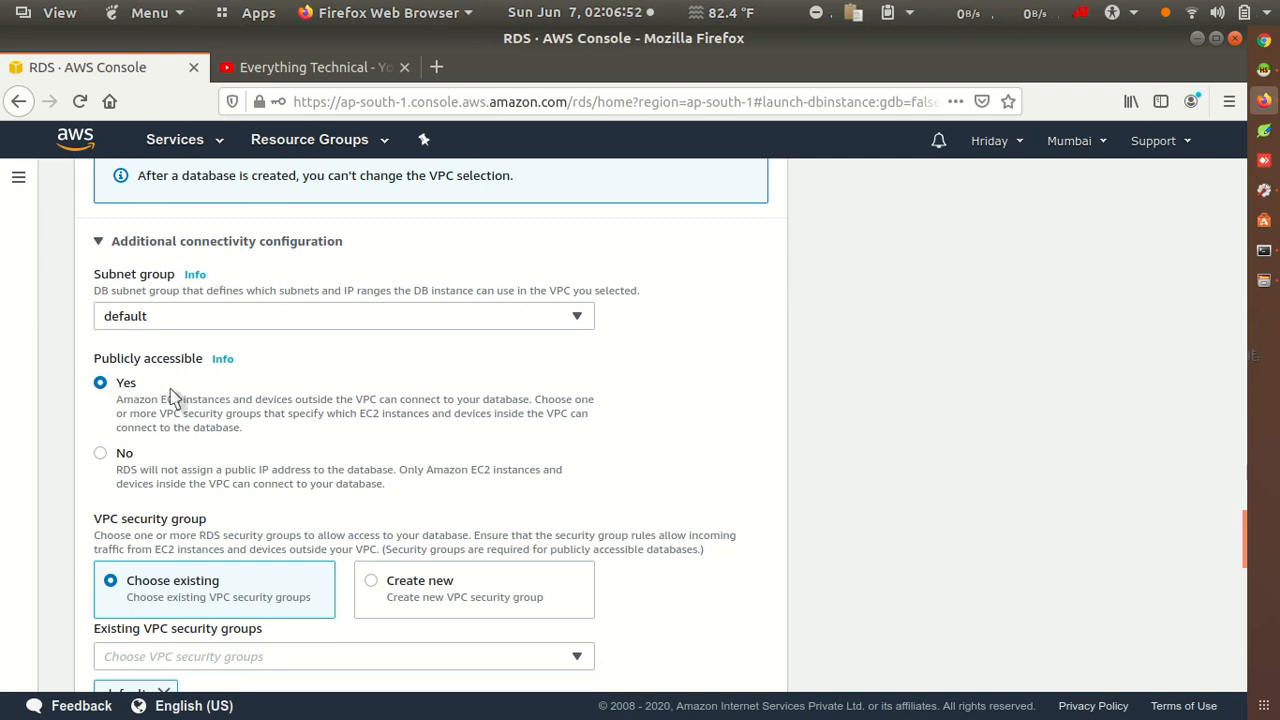
pyautogui.scroll(-3, 172, 398)
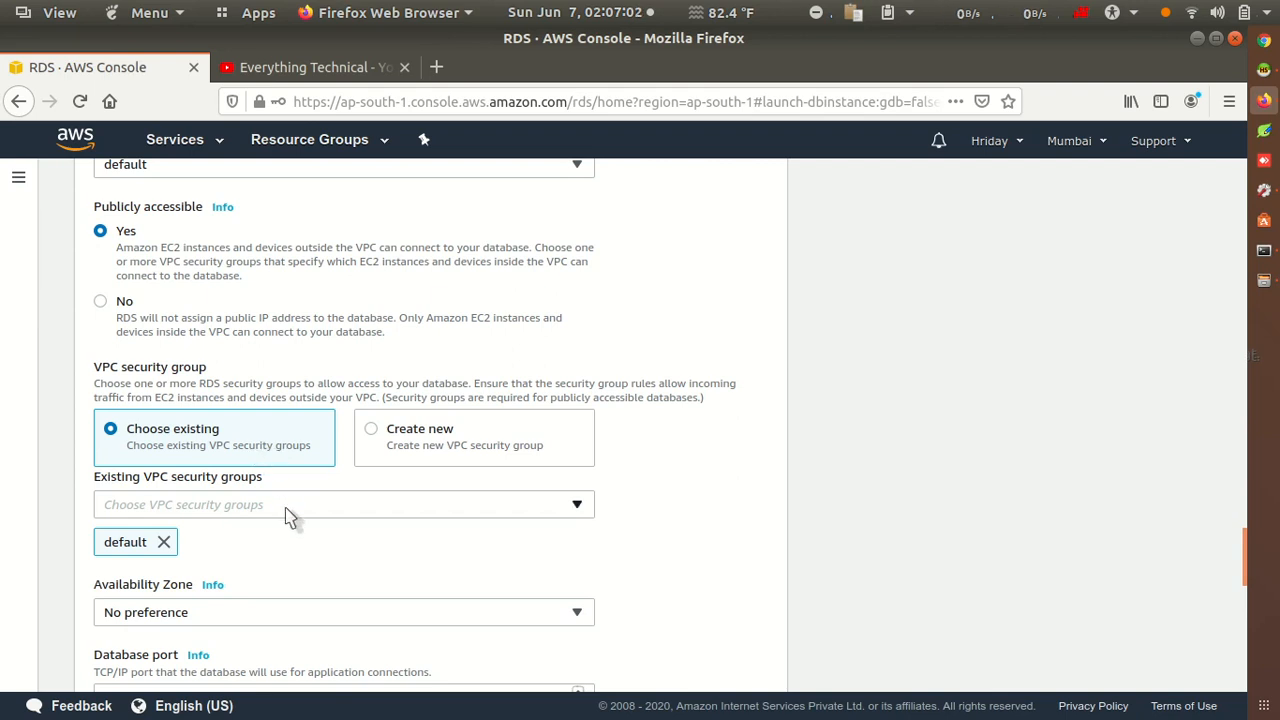
pyautogui.scroll(-3, 250, 520)
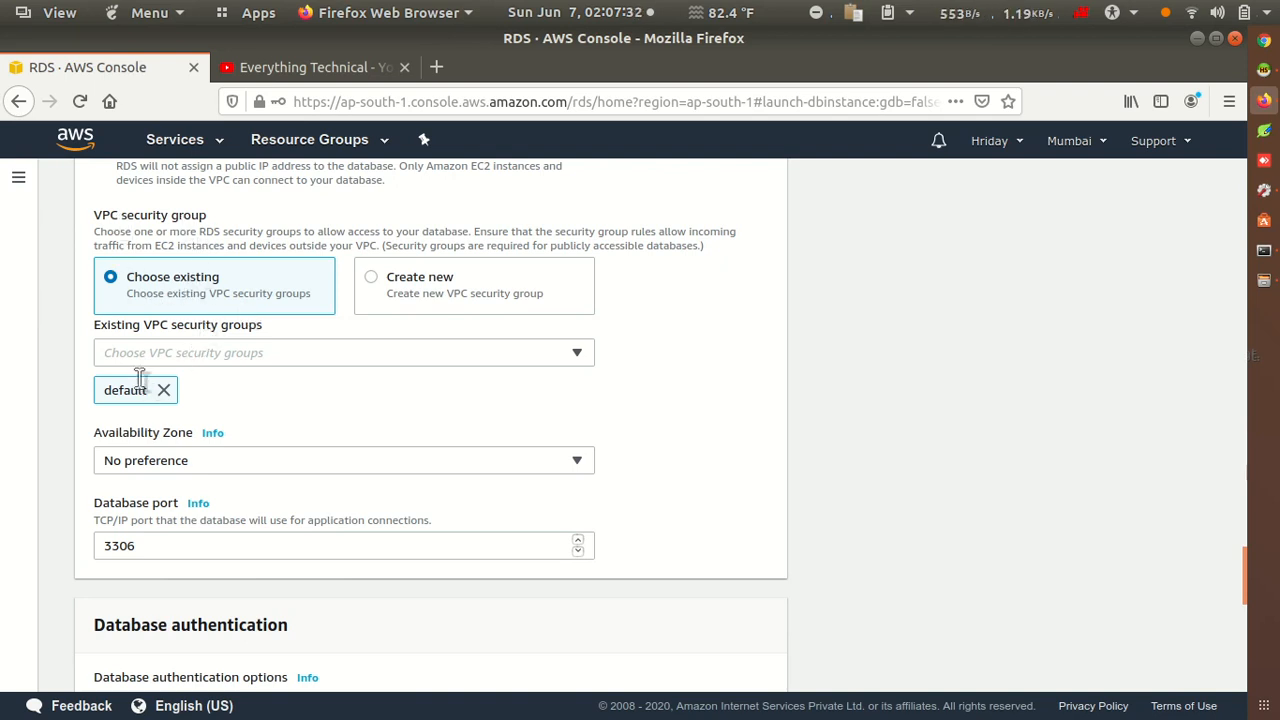
pyautogui.scroll(-1, 209, 429)
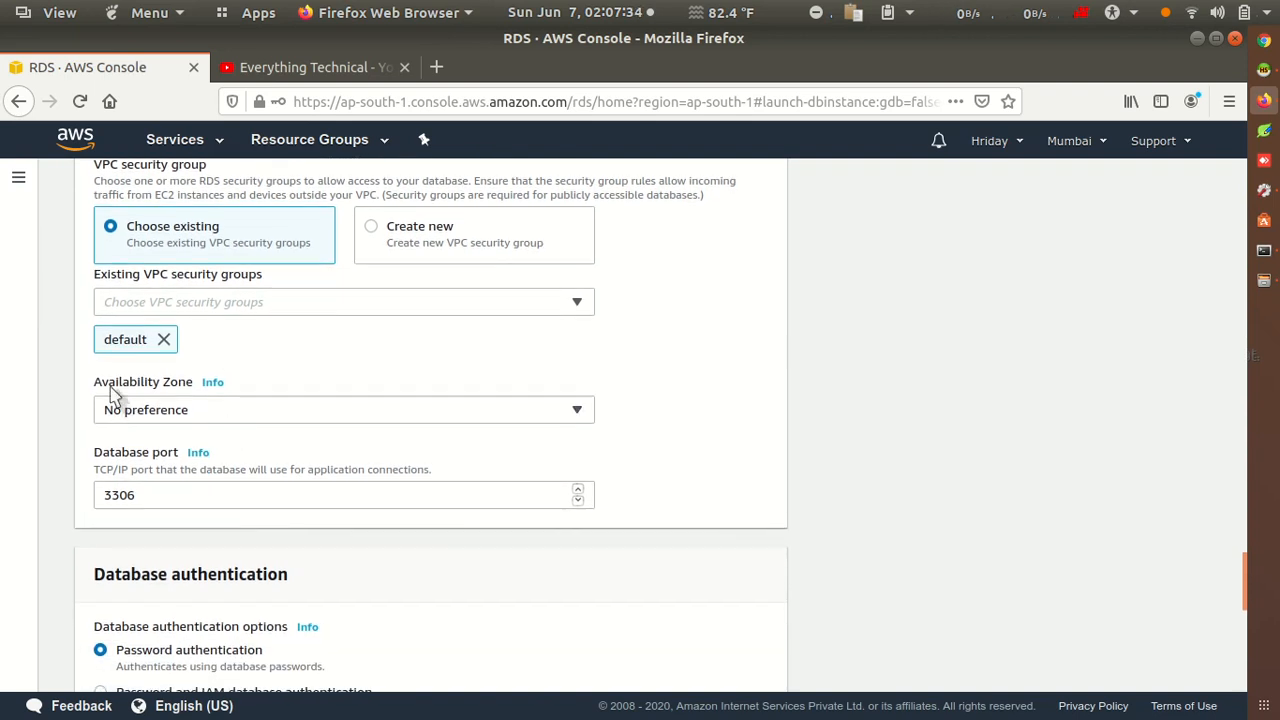
# Step: Set the Availability Zone to ap-south-1a, then scroll further down the form
pyautogui.click(192, 412)
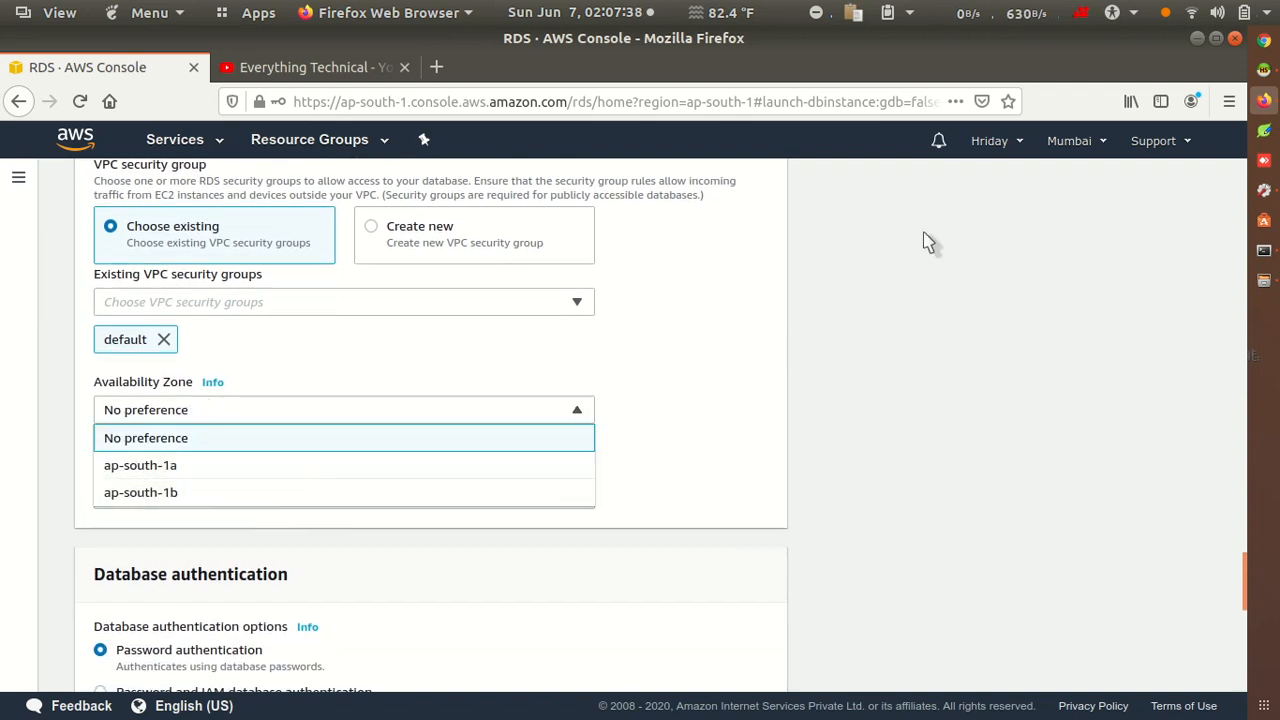
pyautogui.click(165, 469)
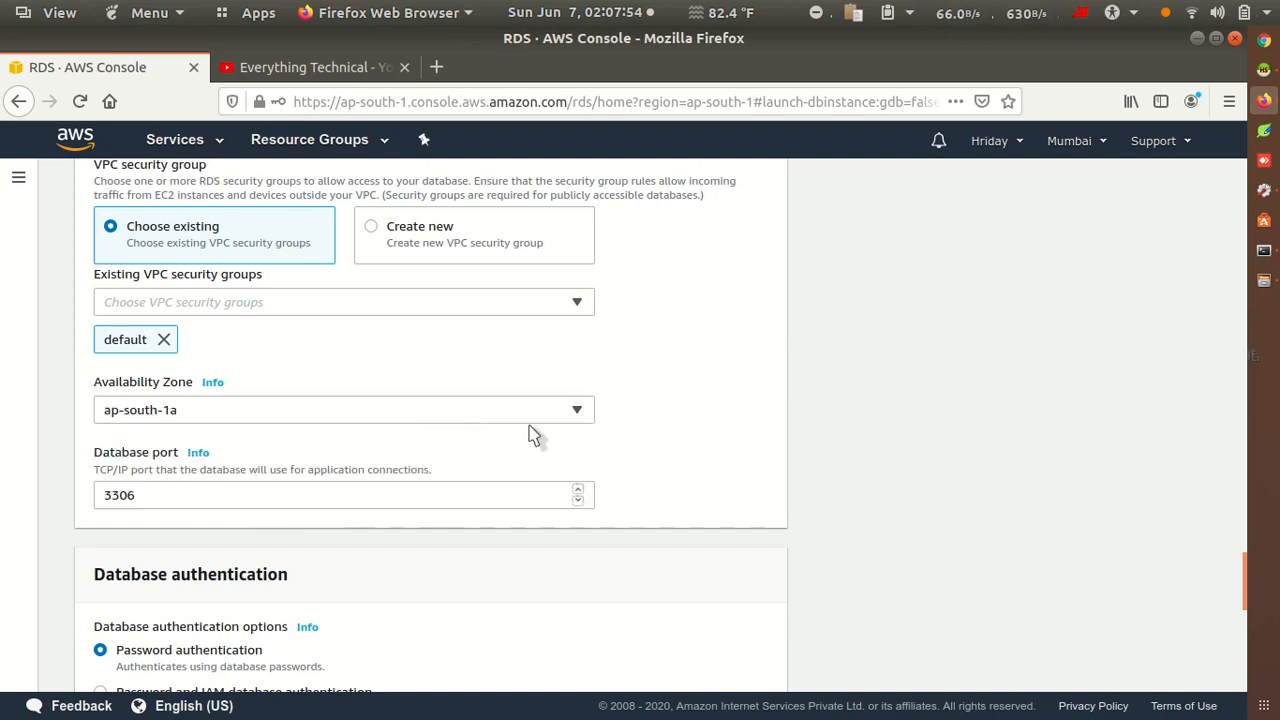
pyautogui.scroll(-1, 615, 435)
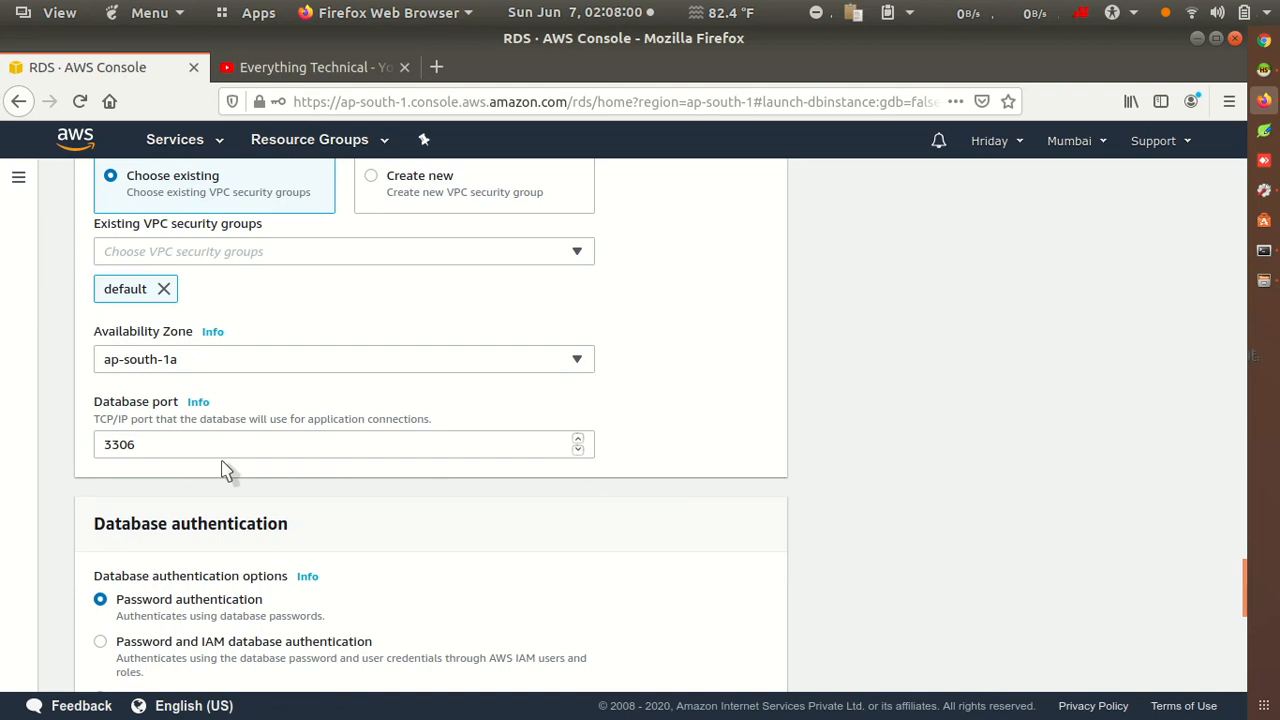
pyautogui.scroll(-2, 314, 534)
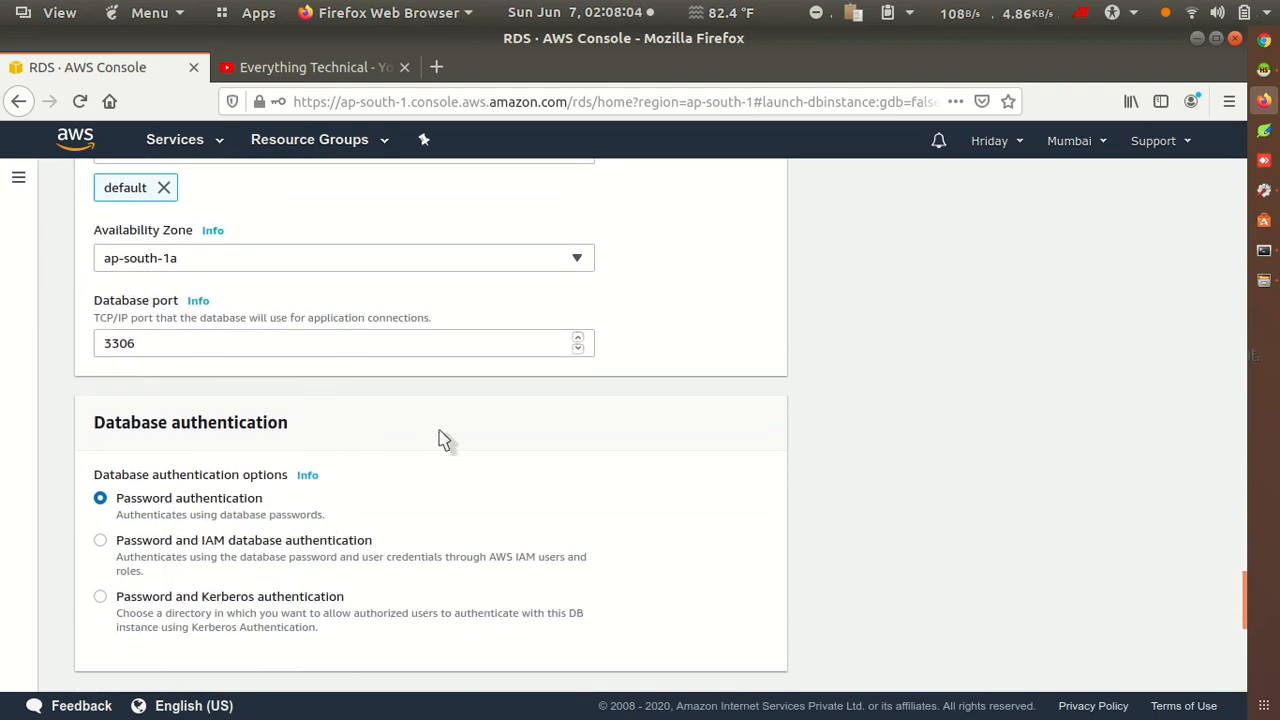
pyautogui.scroll(-2, 443, 437)
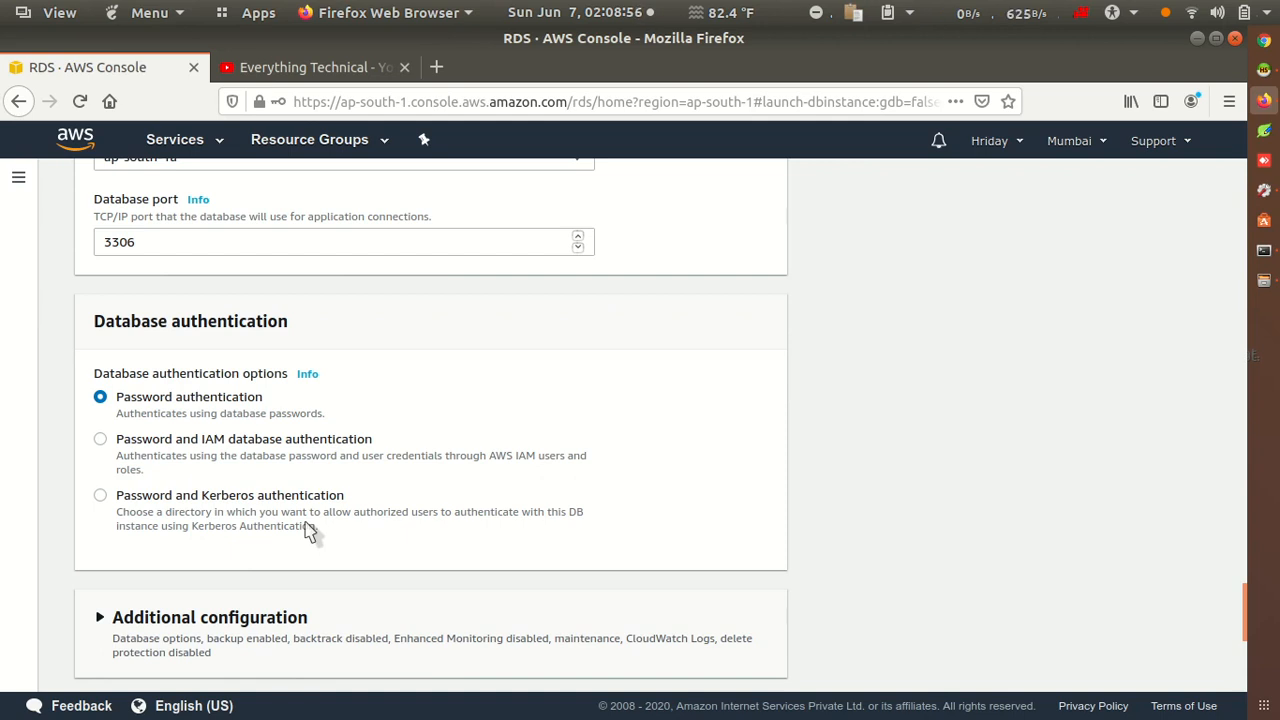
pyautogui.scroll(-2, 275, 552)
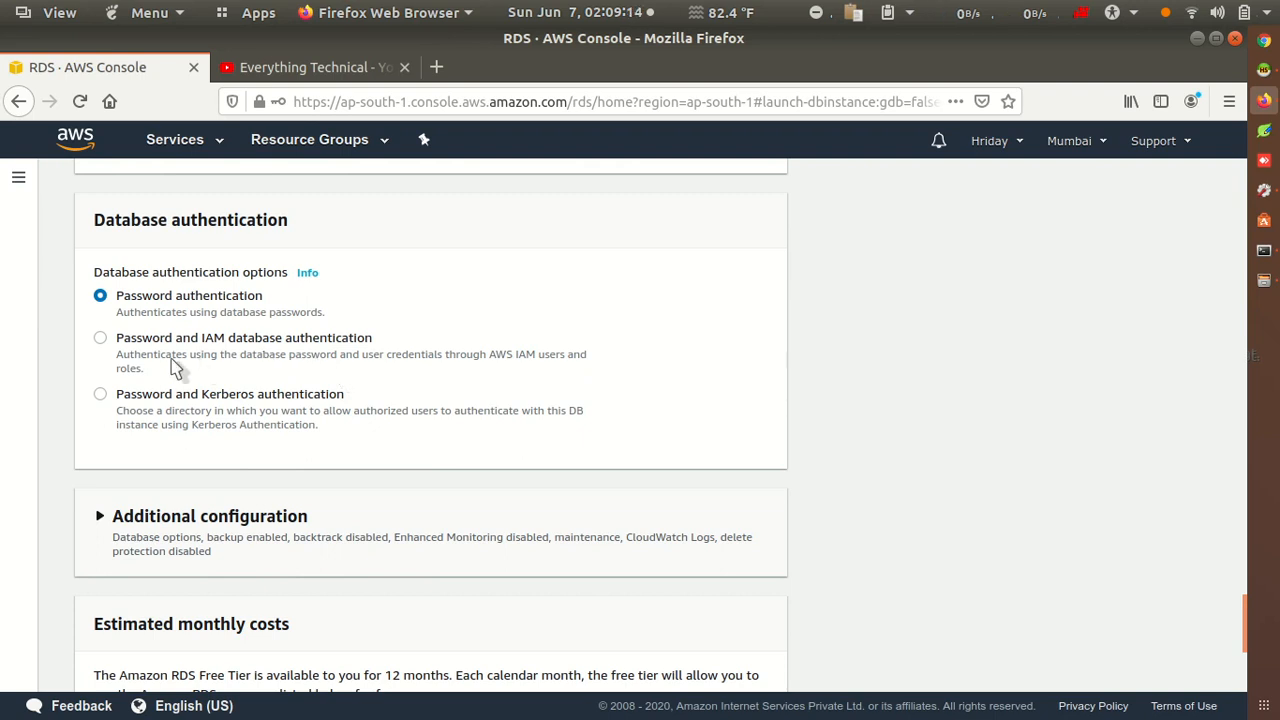
pyautogui.scroll(-2, 206, 462)
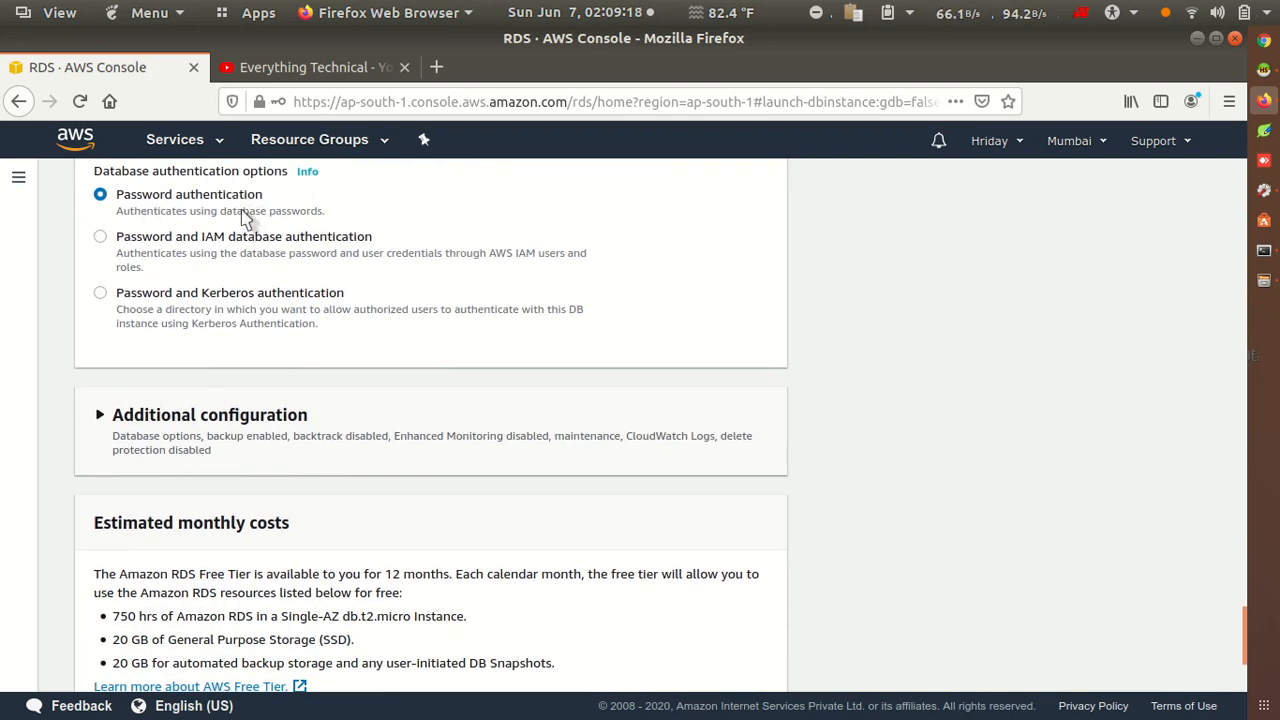
pyautogui.scroll(-2, 290, 380)
pyautogui.scroll(-2, 290, 380)
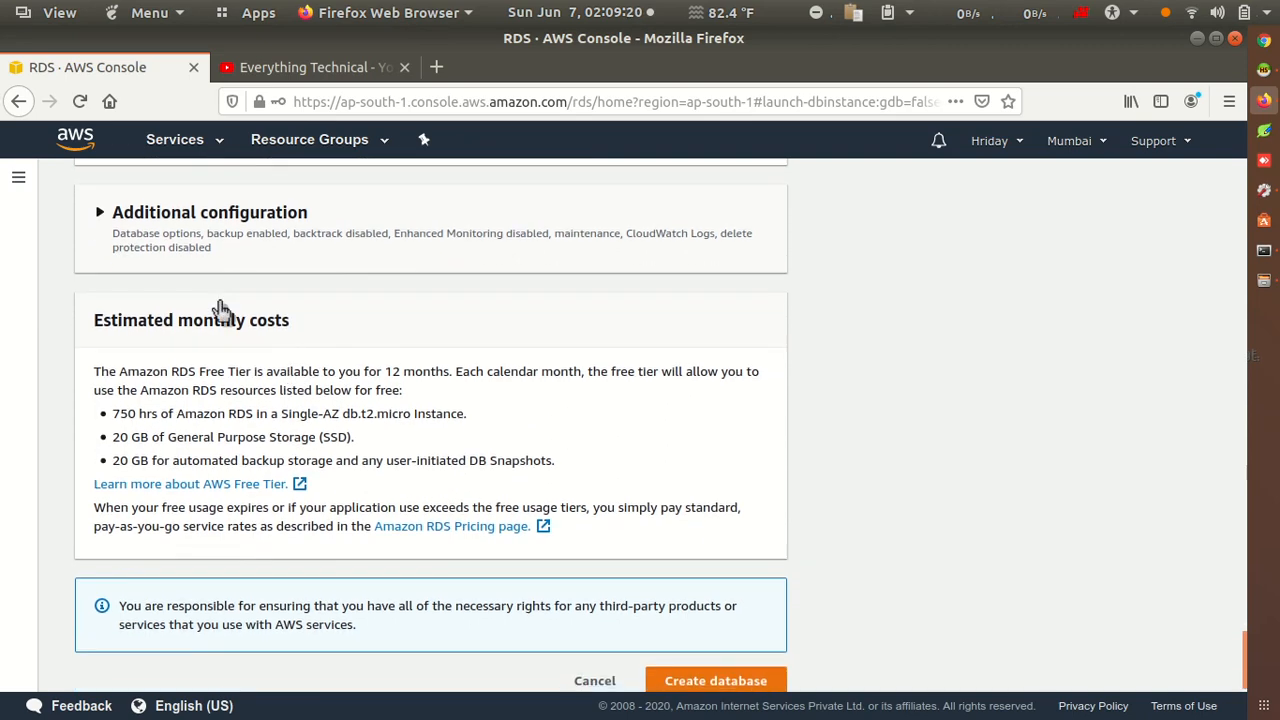
pyautogui.click(106, 216)
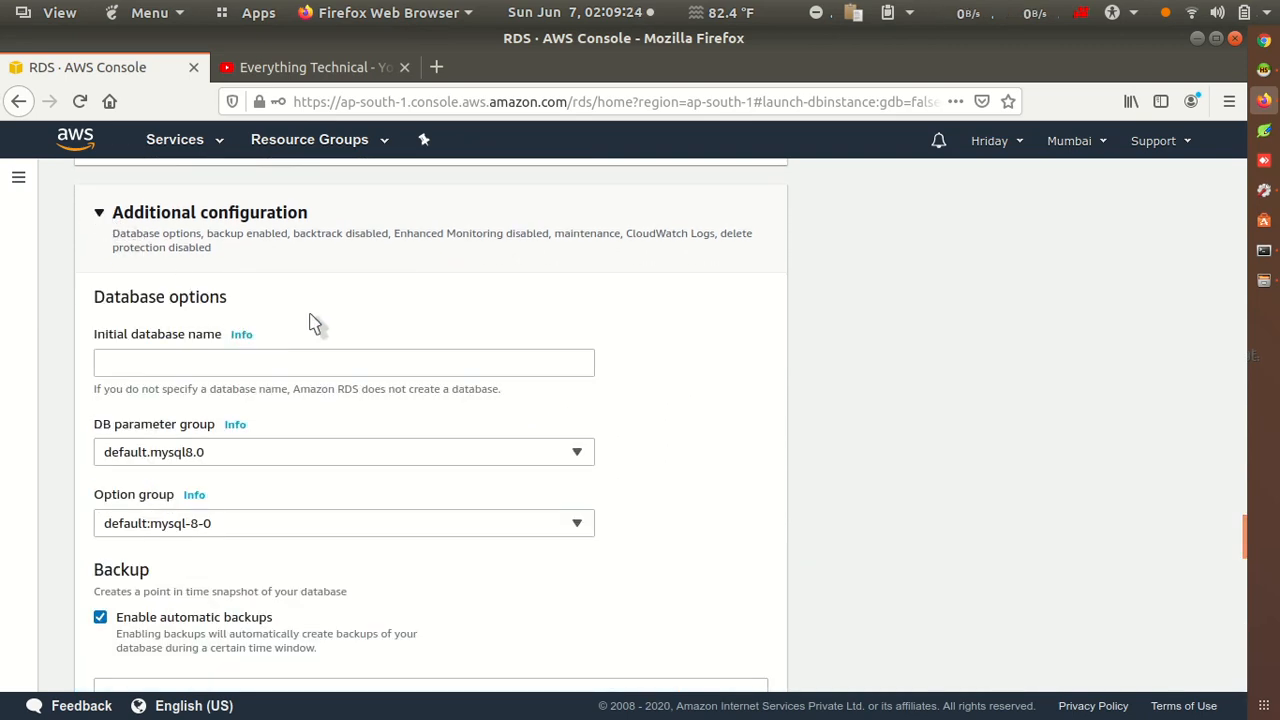
pyautogui.scroll(-11, 311, 322)
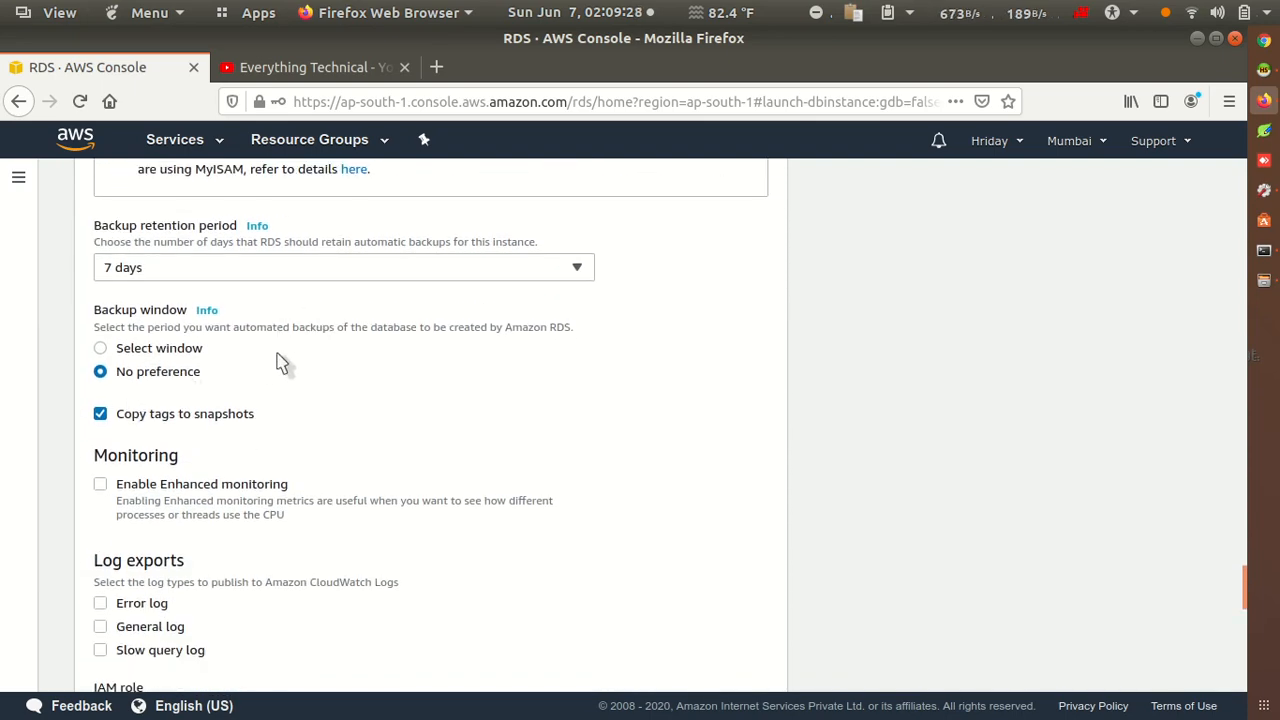
pyautogui.scroll(11, 280, 360)
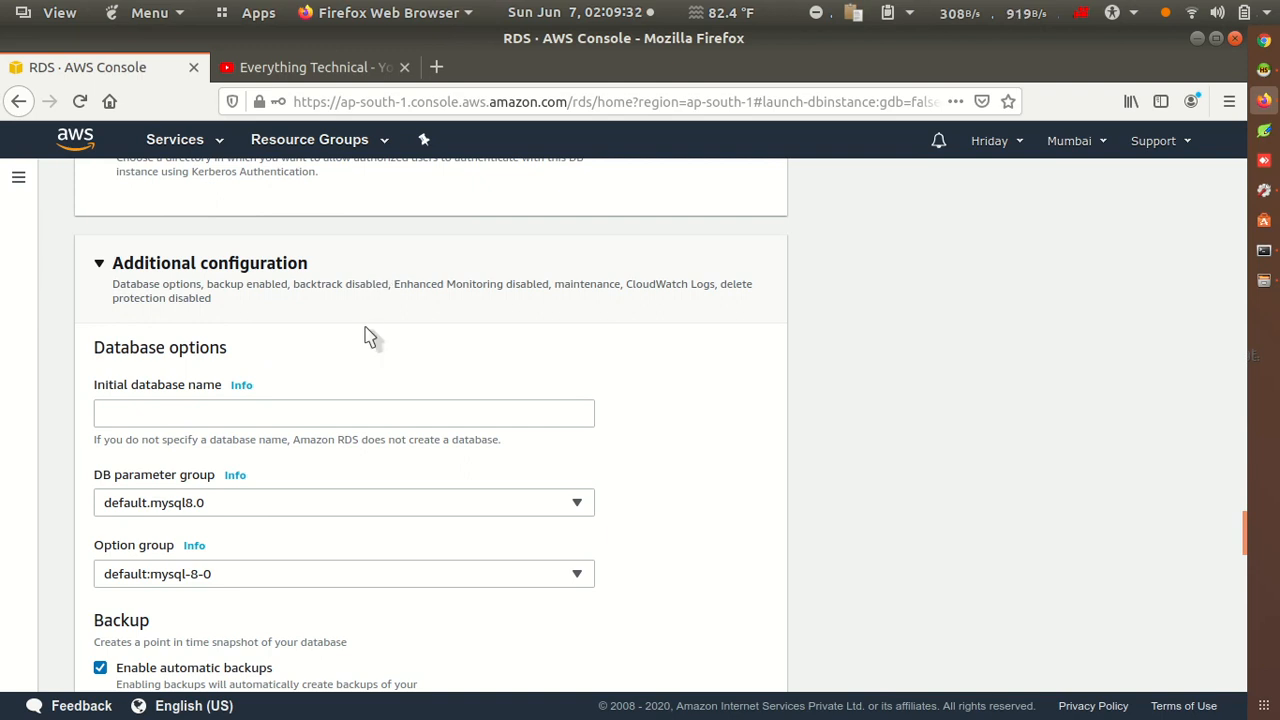
pyautogui.scroll(-3, 366, 337)
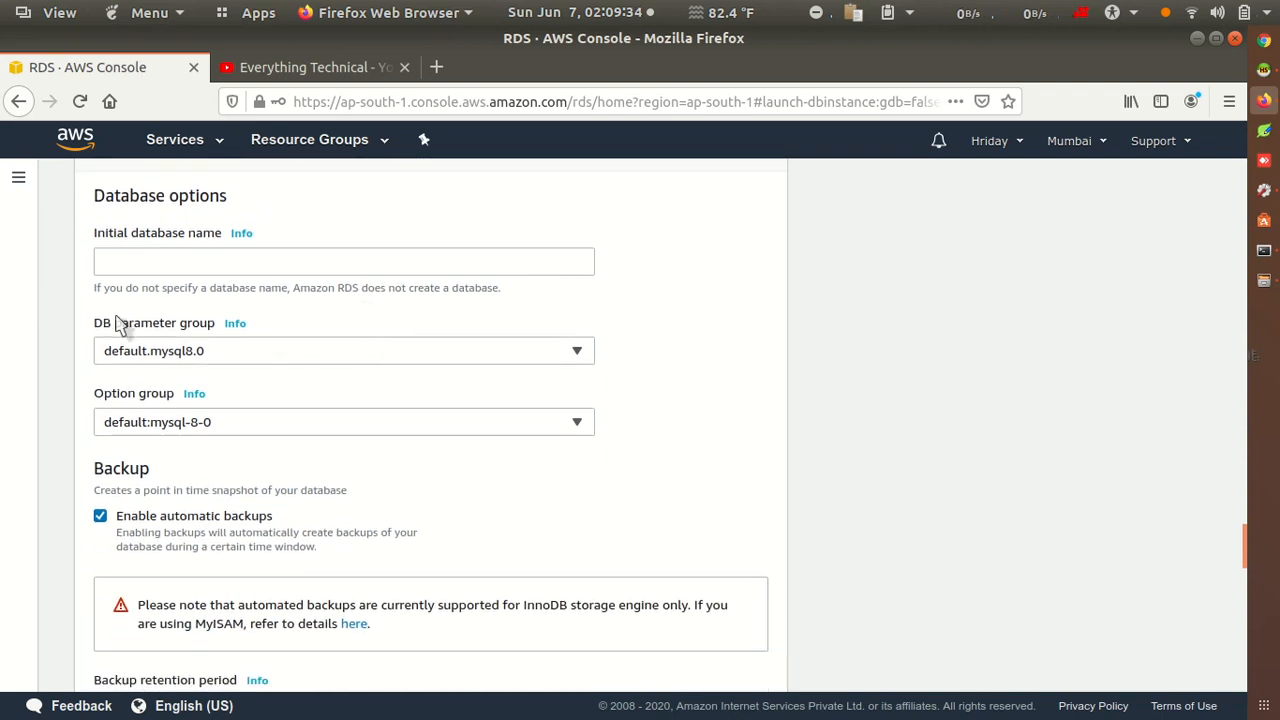
pyautogui.scroll(-3, 340, 332)
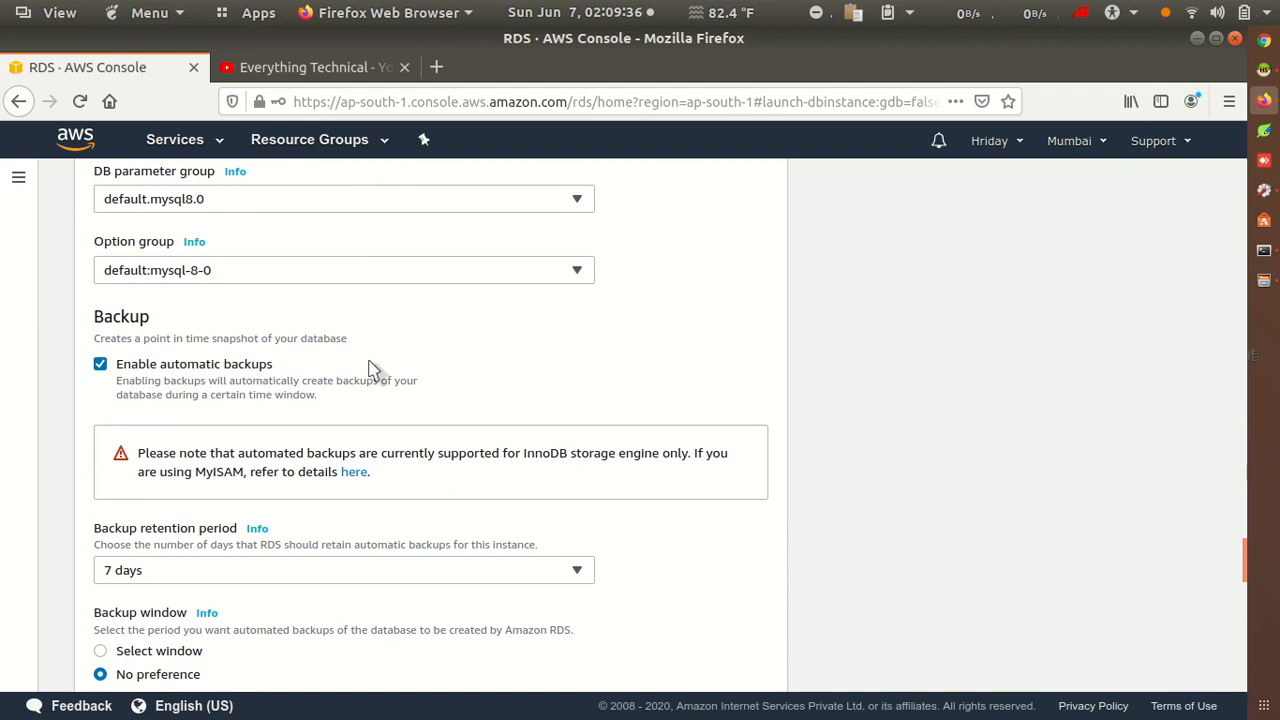
pyautogui.scroll(-4, 368, 368)
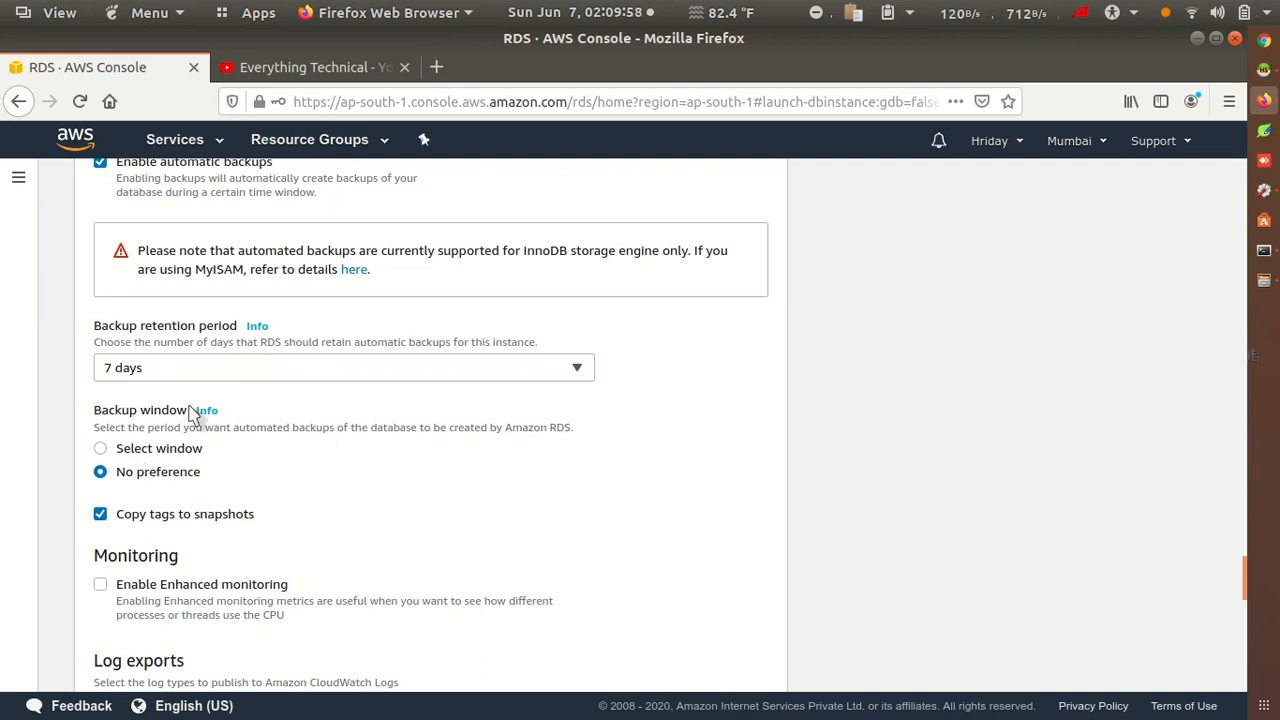
pyautogui.scroll(-2, 213, 550)
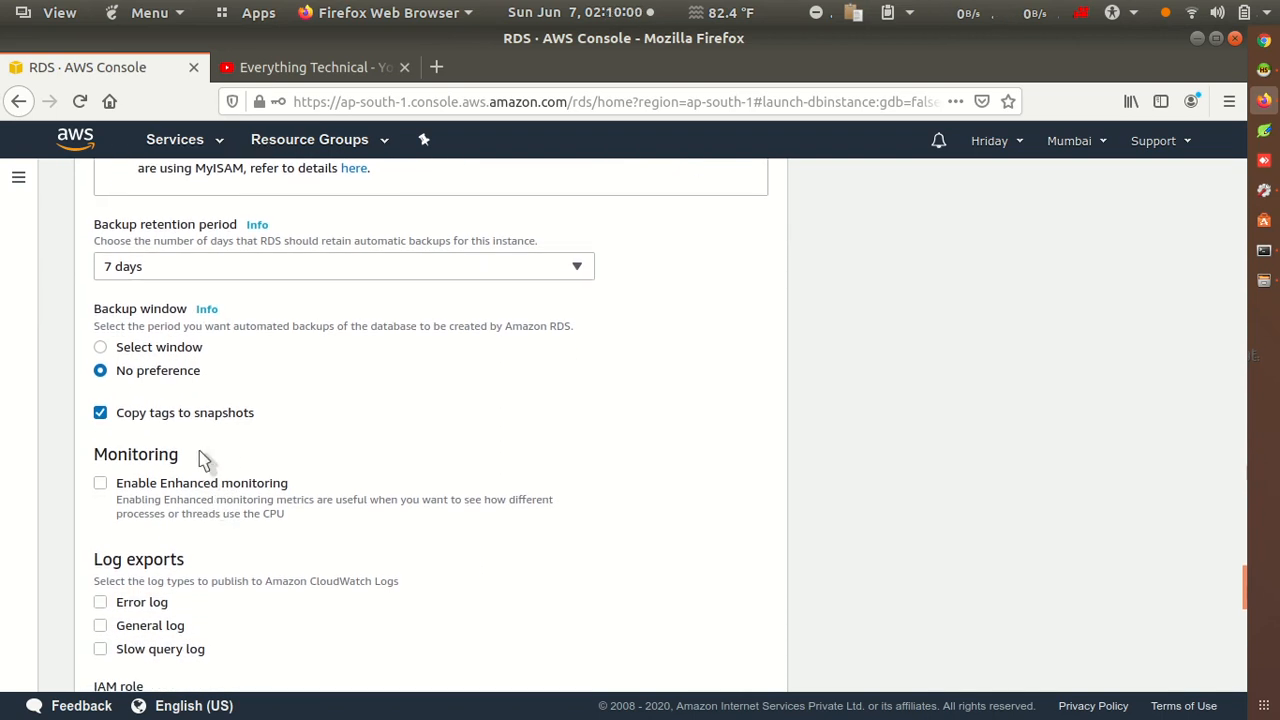
pyautogui.scroll(-2, 214, 410)
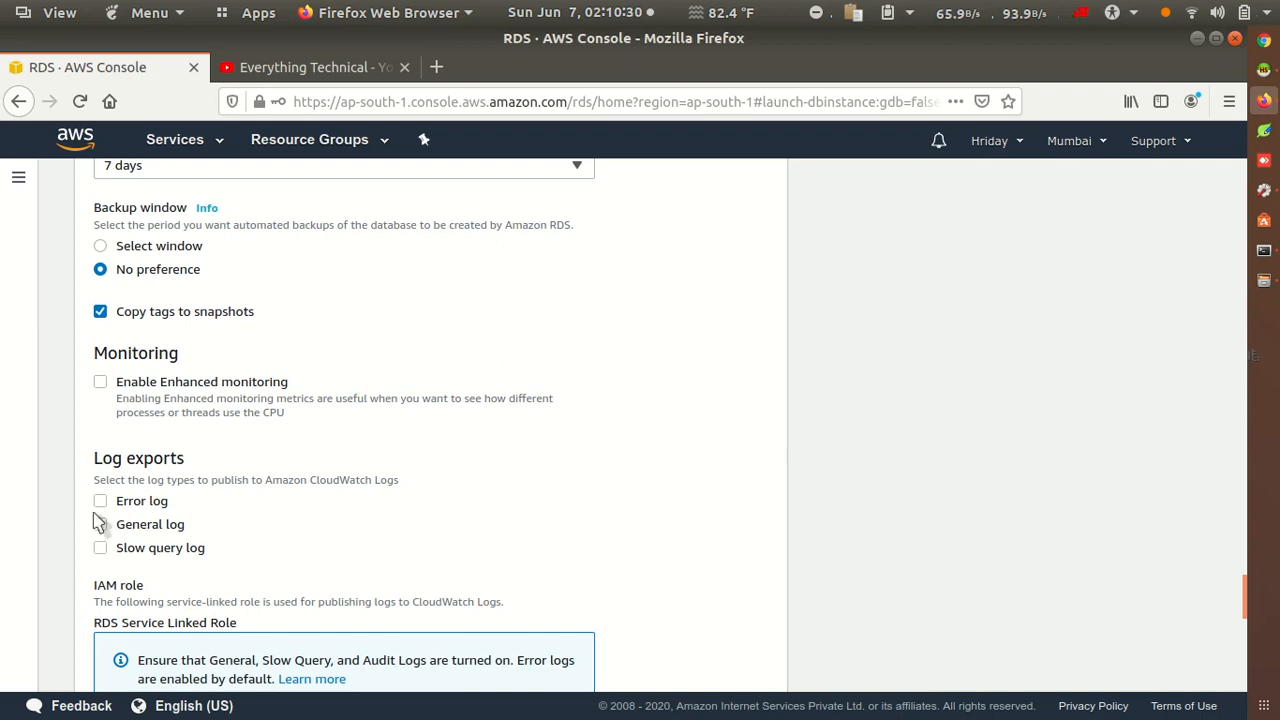
pyautogui.scroll(3, 200, 540)
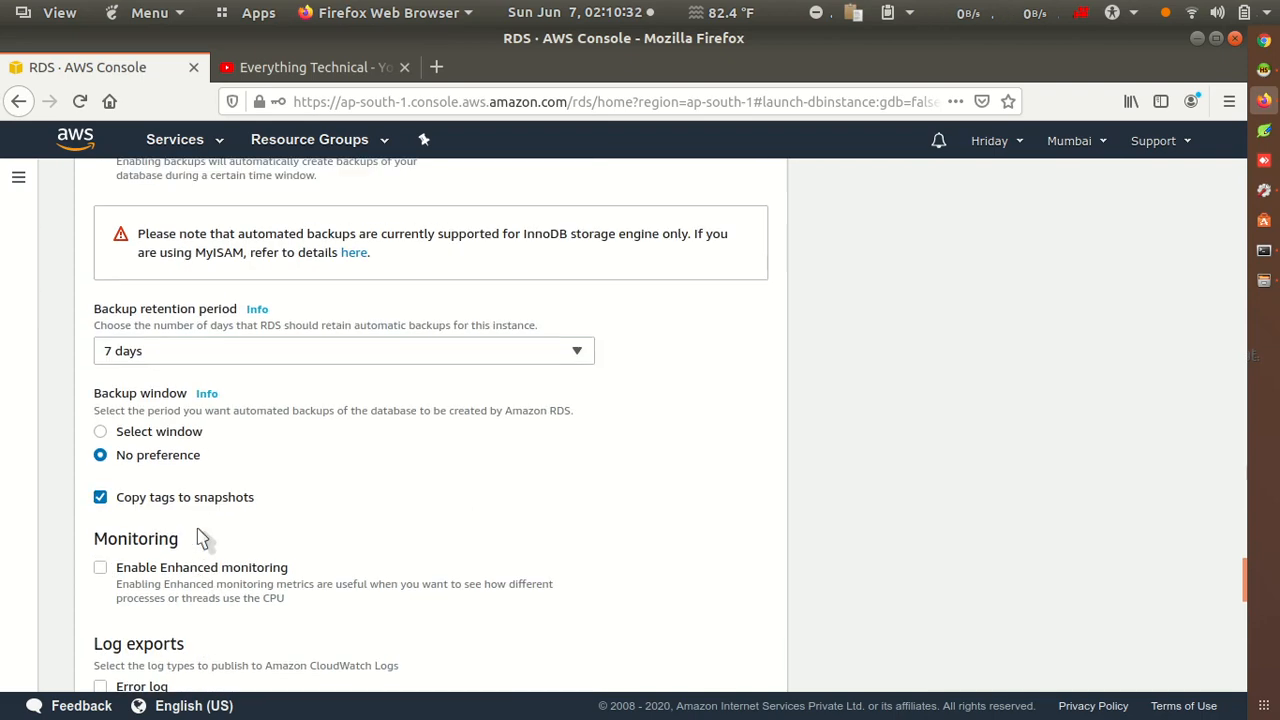
pyautogui.scroll(3, 200, 540)
pyautogui.scroll(3, 172, 440)
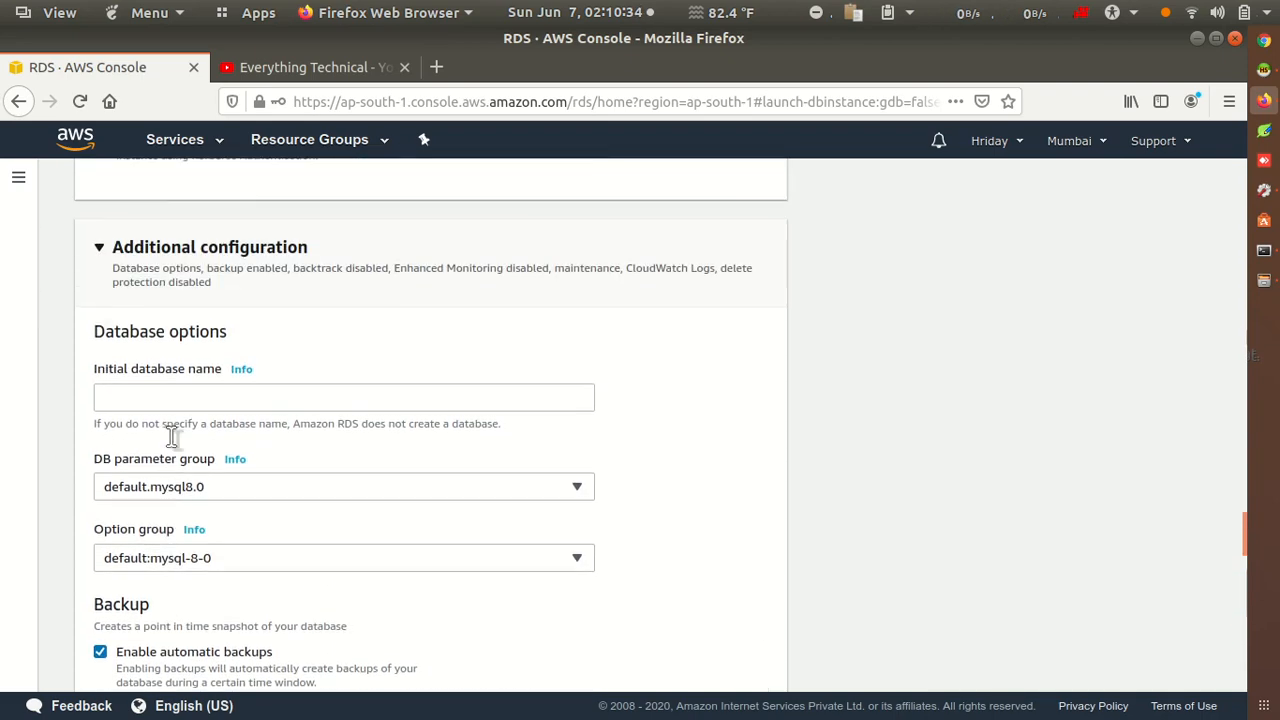
pyautogui.scroll(-3, 344, 468)
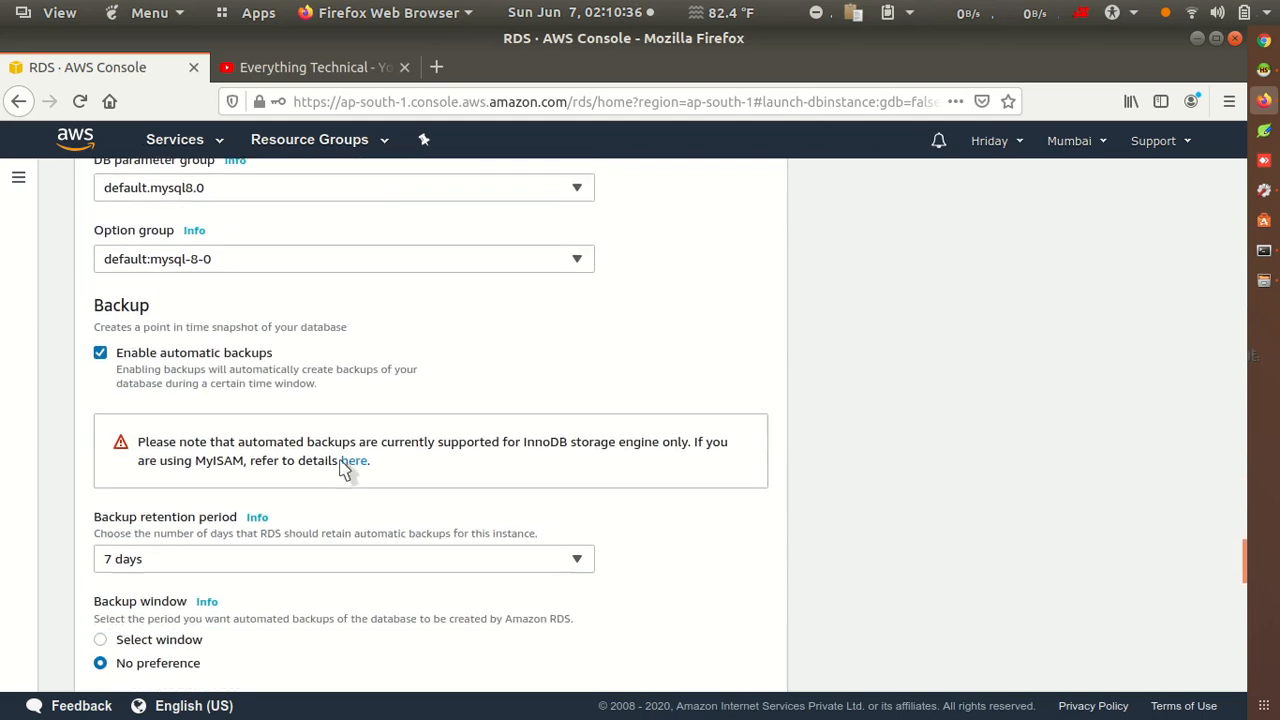
pyautogui.scroll(-10, 344, 468)
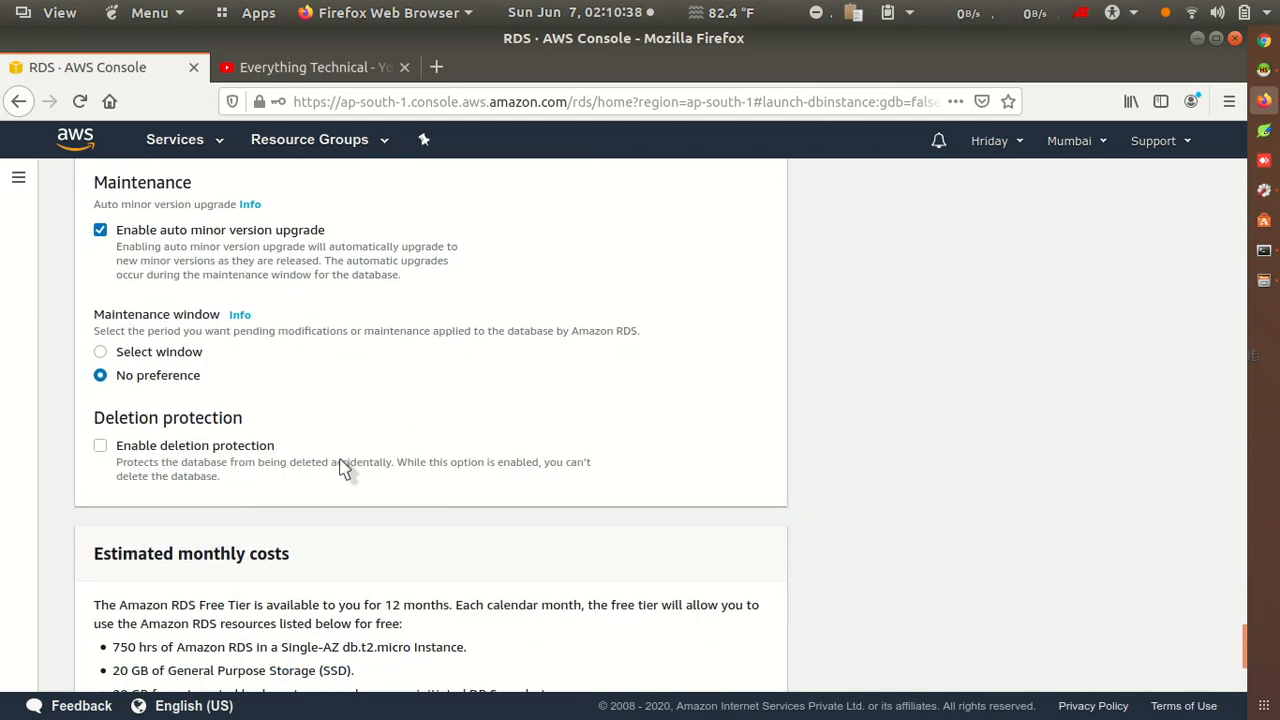
pyautogui.scroll(1, 297, 388)
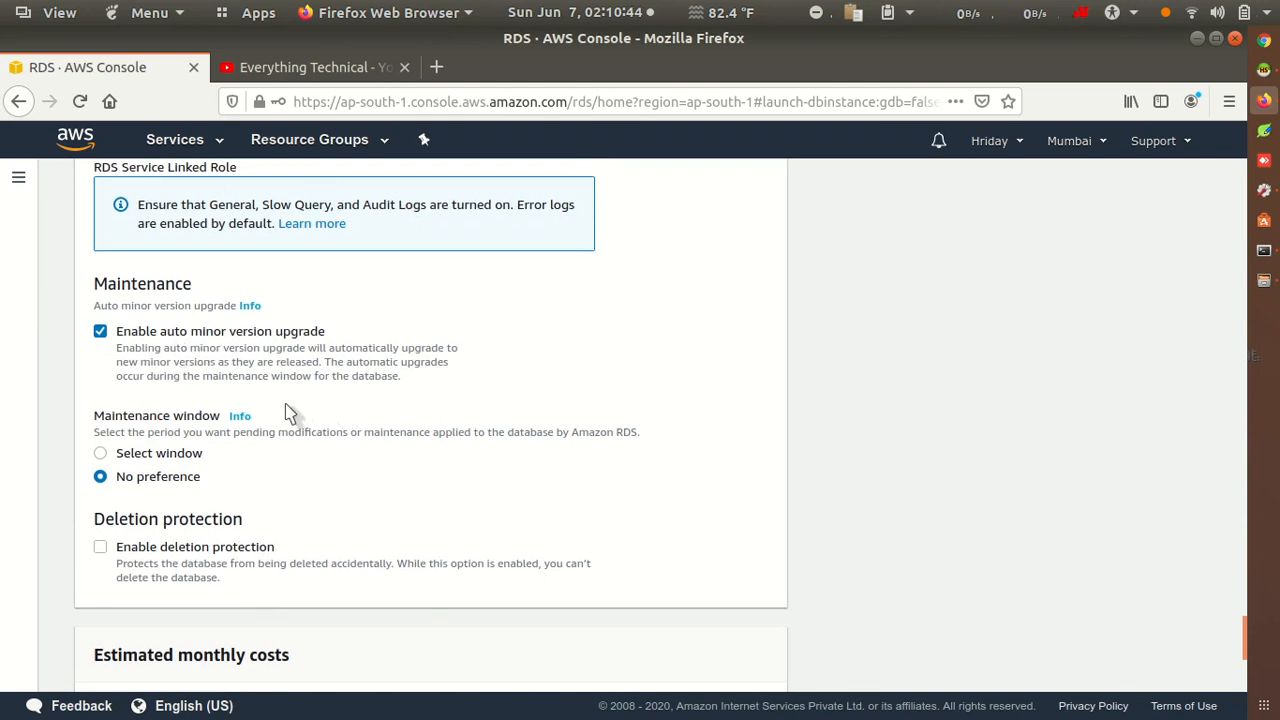
# Step: Choose a specific maintenance window: Monday, 00:00 UTC, lasting 0.5 hours
pyautogui.click(161, 457)
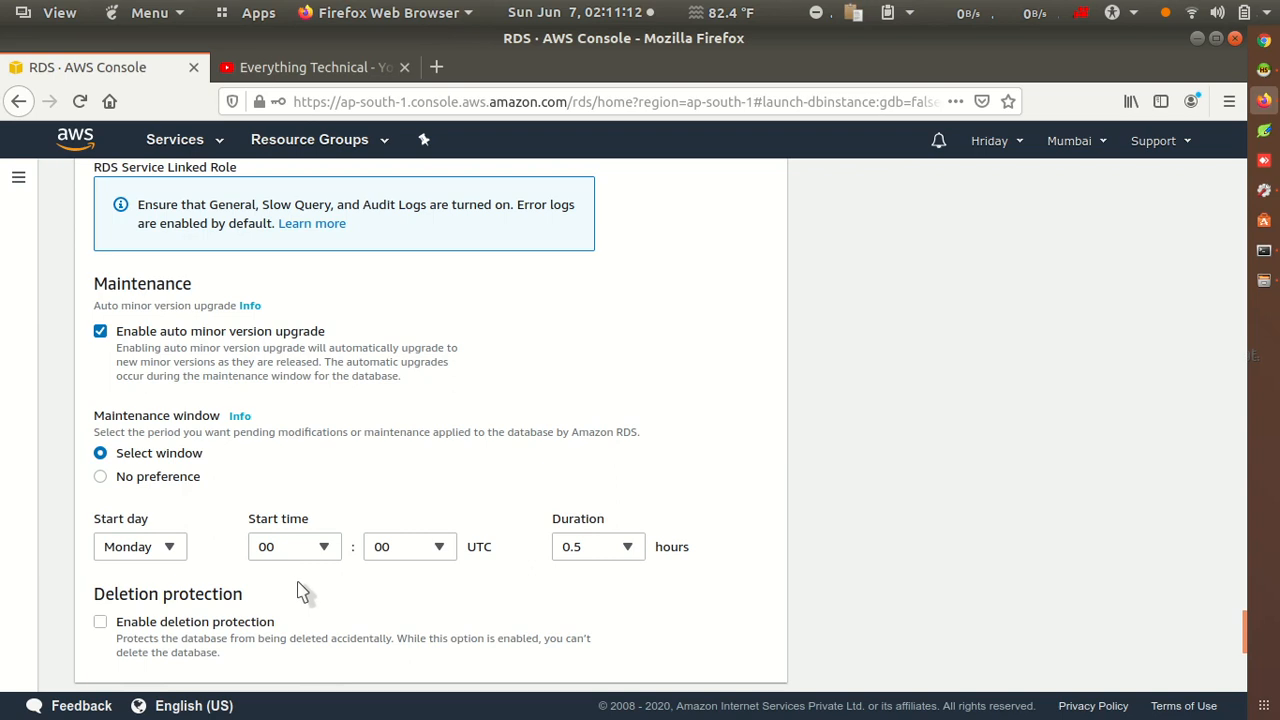
pyautogui.scroll(-2, 300, 590)
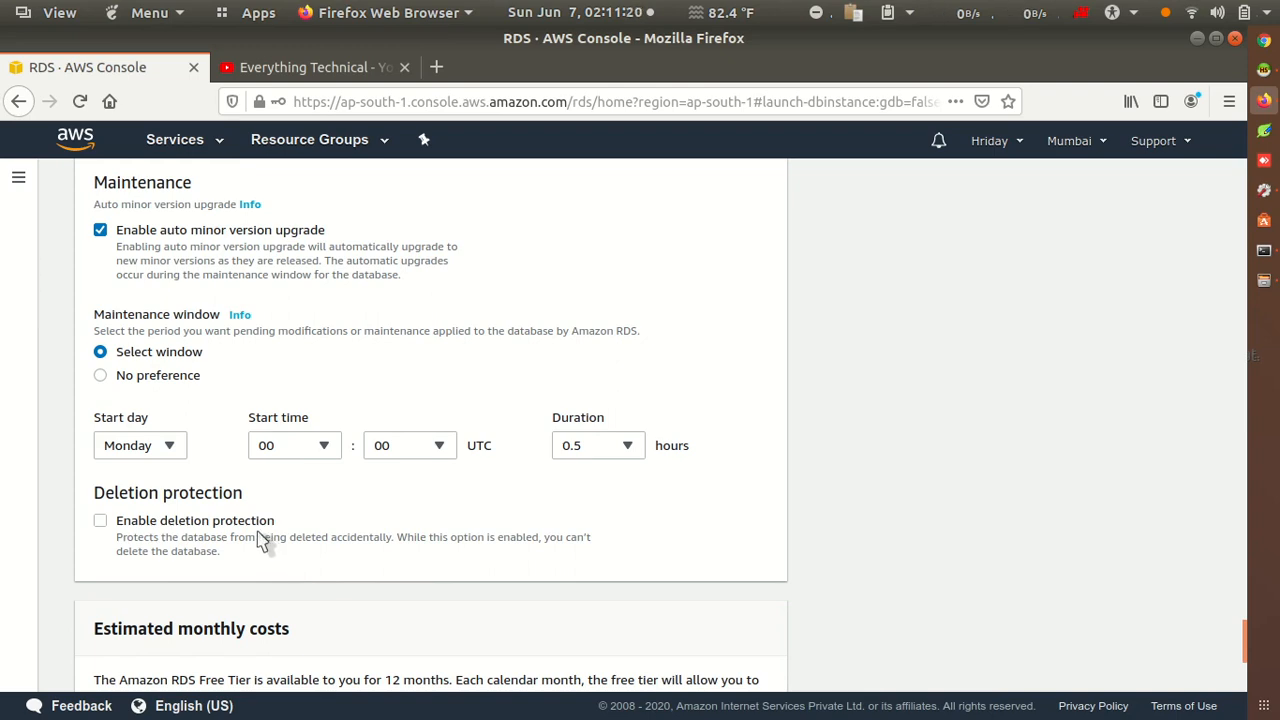
pyautogui.scroll(-2, 252, 494)
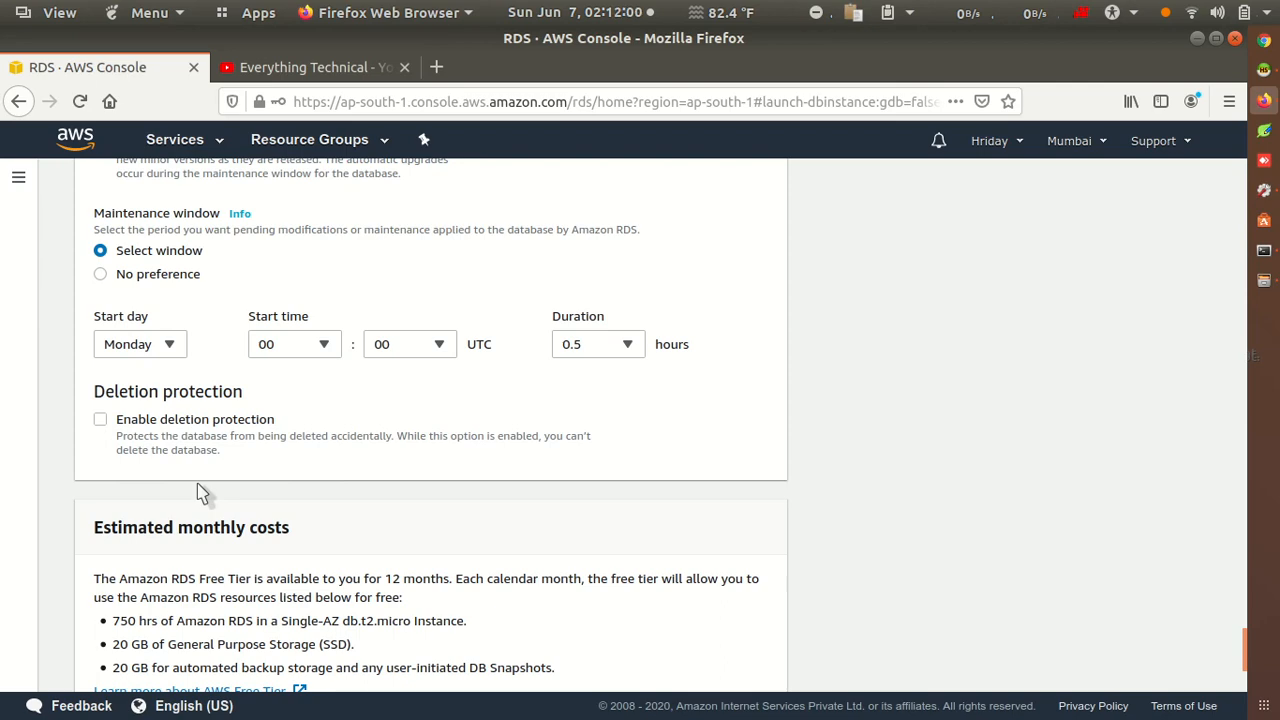
# Step: Scroll to the bottom of the form and create the deepak MySQL database
pyautogui.scroll(-4, 198, 490)
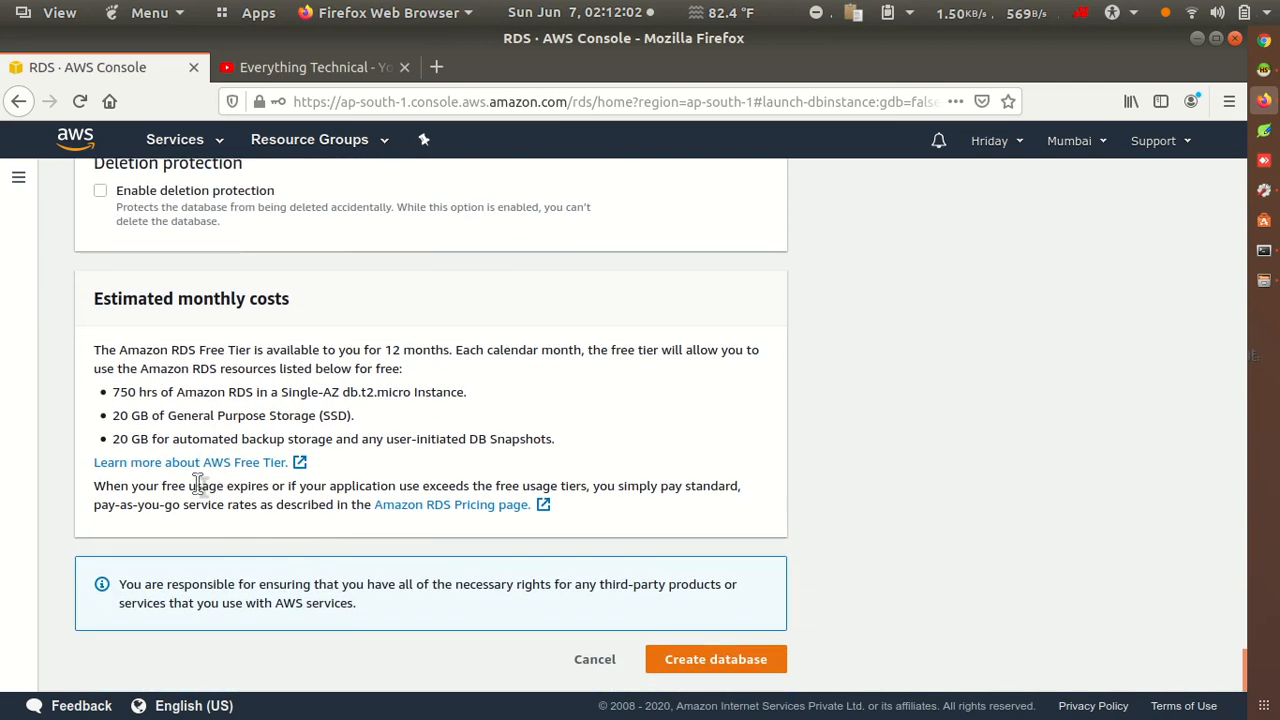
pyautogui.scroll(2, 200, 480)
pyautogui.scroll(-2, 163, 486)
pyautogui.scroll(2, 177, 343)
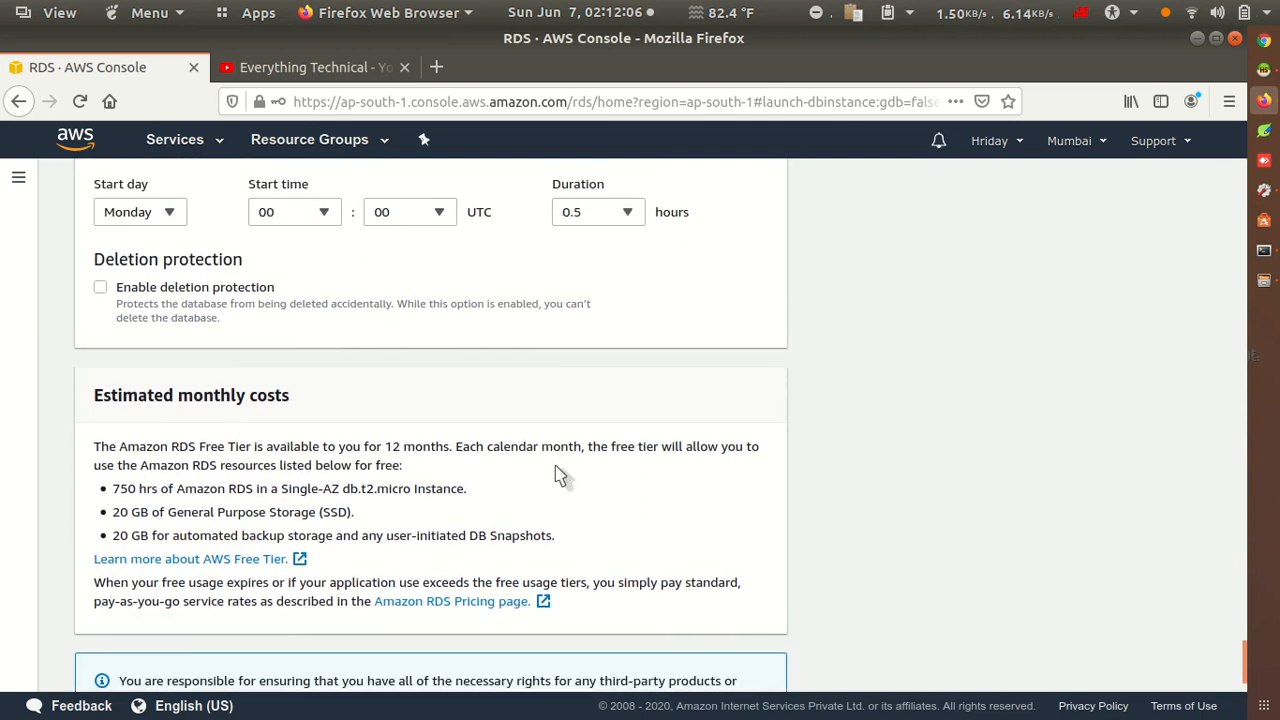
pyautogui.scroll(-2, 560, 475)
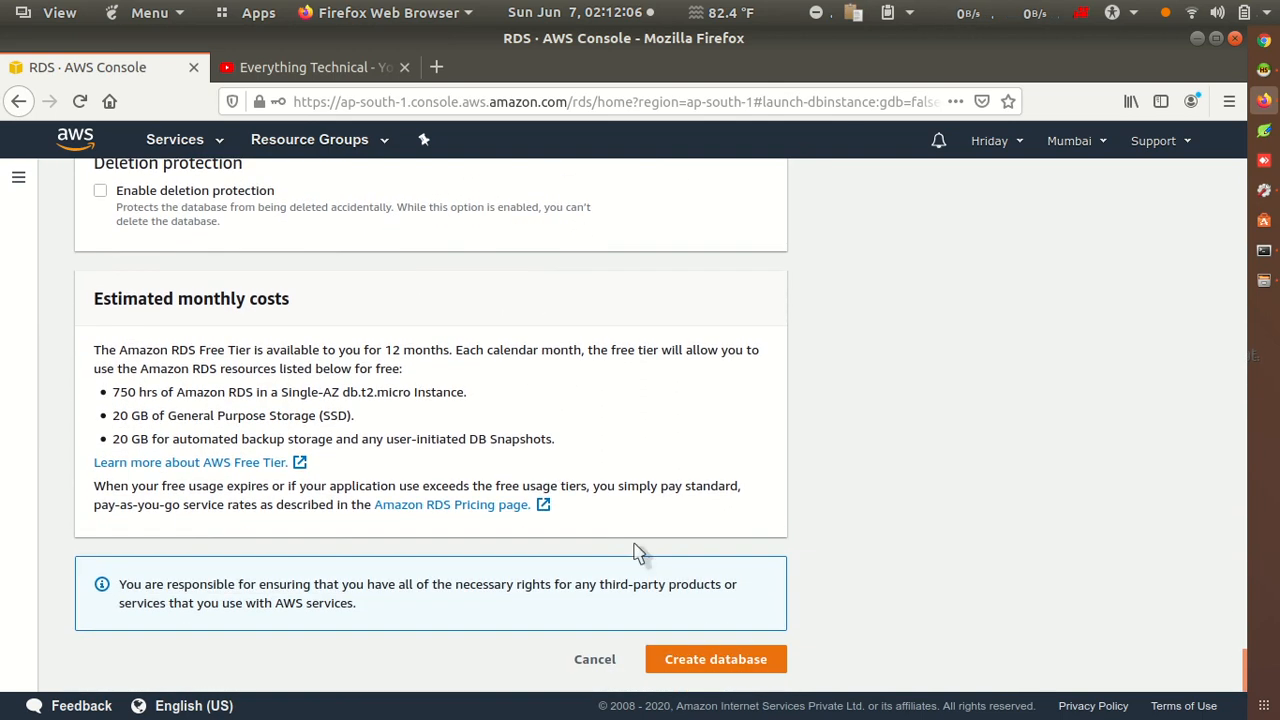
pyautogui.click(680, 664)
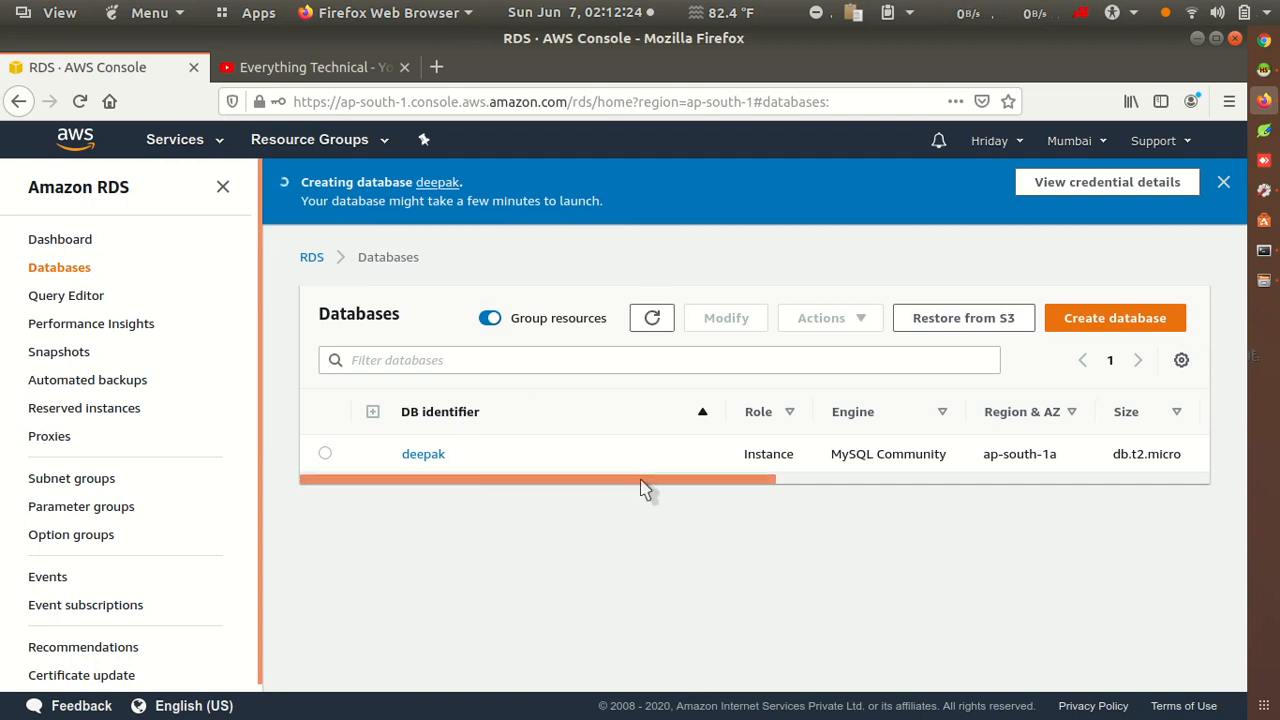
# Step: Open the deepak database's details page from the Databases list
pyautogui.moveTo(640, 480)
pyautogui.mouseDown()
pyautogui.moveTo(1003, 486)
pyautogui.moveTo(652, 500)
pyautogui.mouseUp()
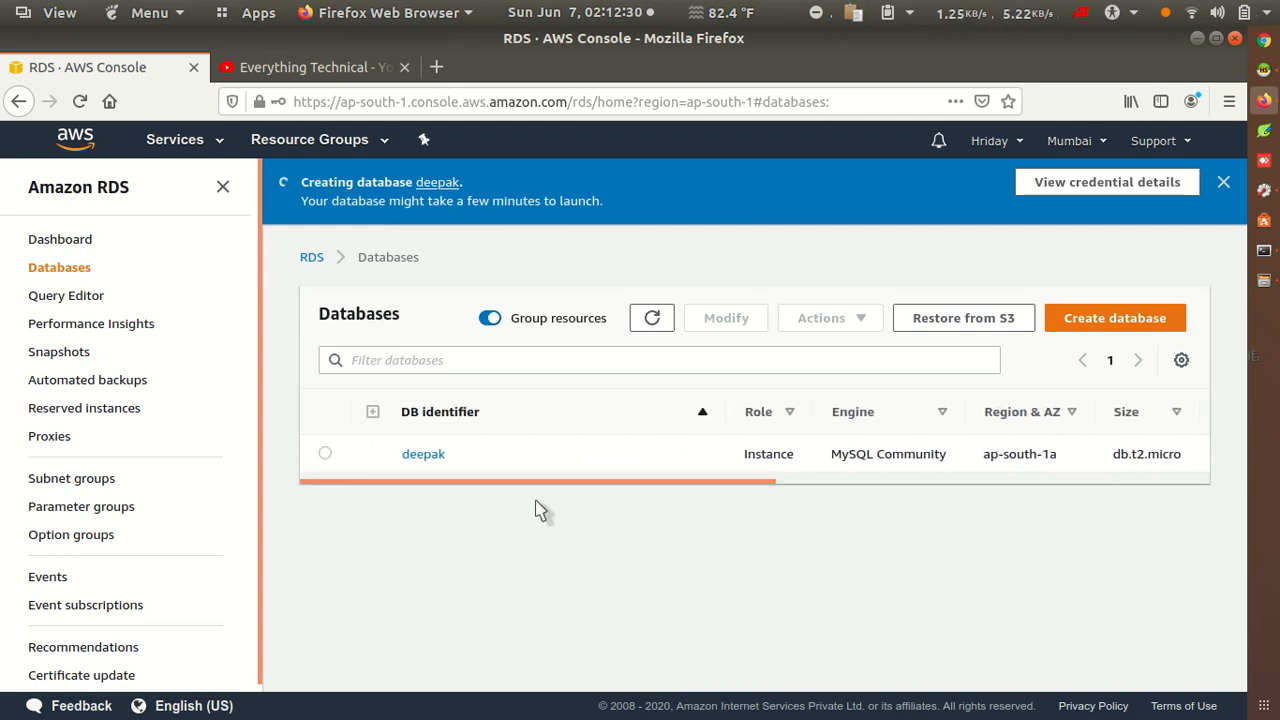
pyautogui.click(405, 456)
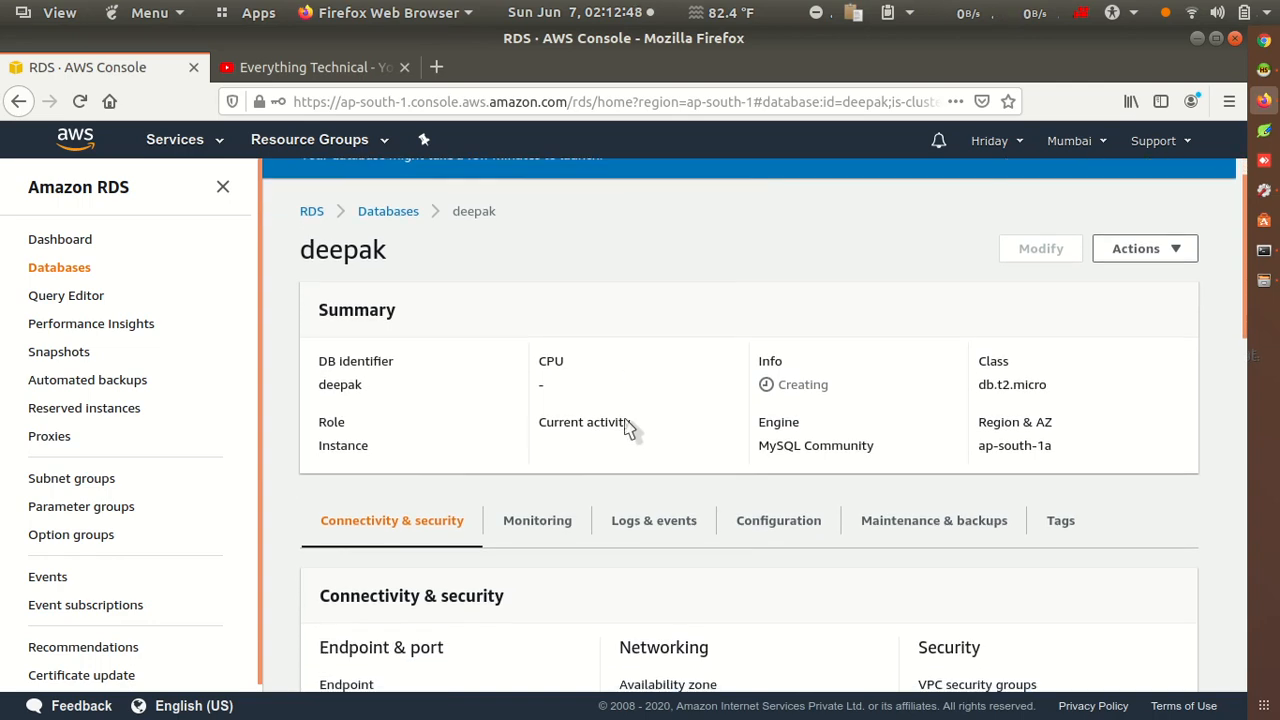
# Step: Check deepak's still-blank endpoint under Connectivity & security, then bring up HeidiSQL's Session manager
pyautogui.scroll(-3, 627, 426)
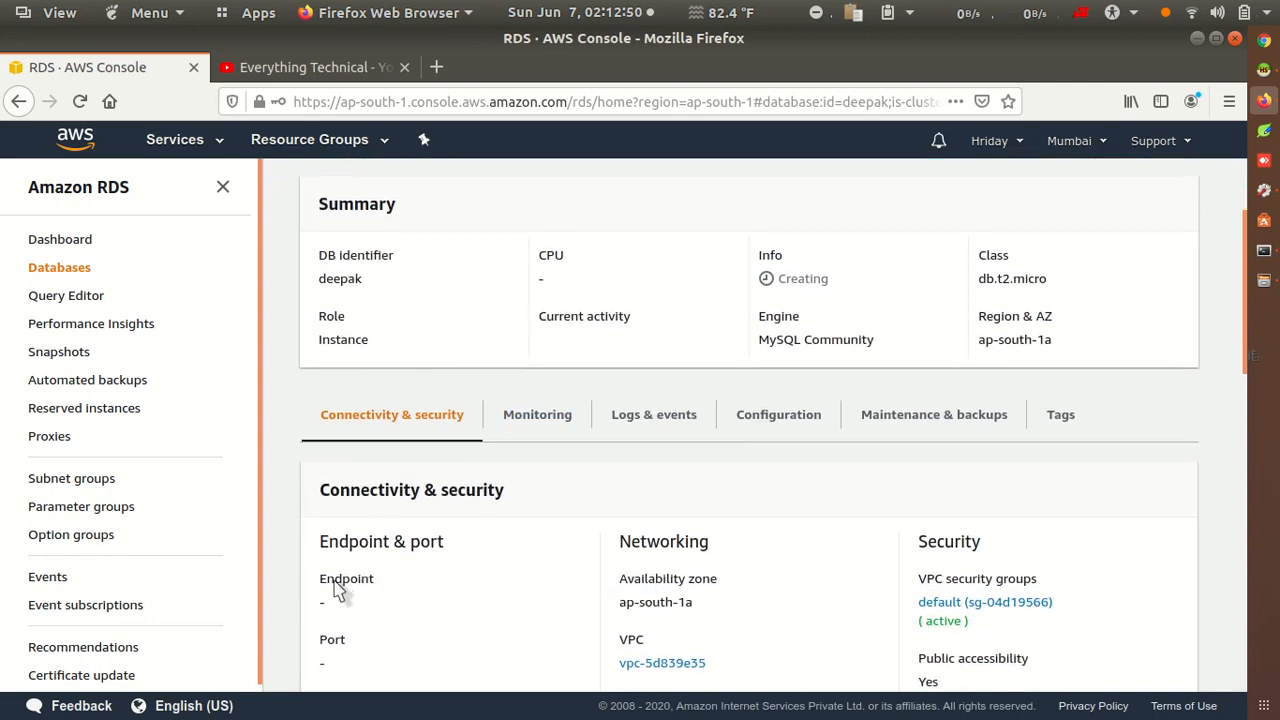
pyautogui.scroll(3, 452, 410)
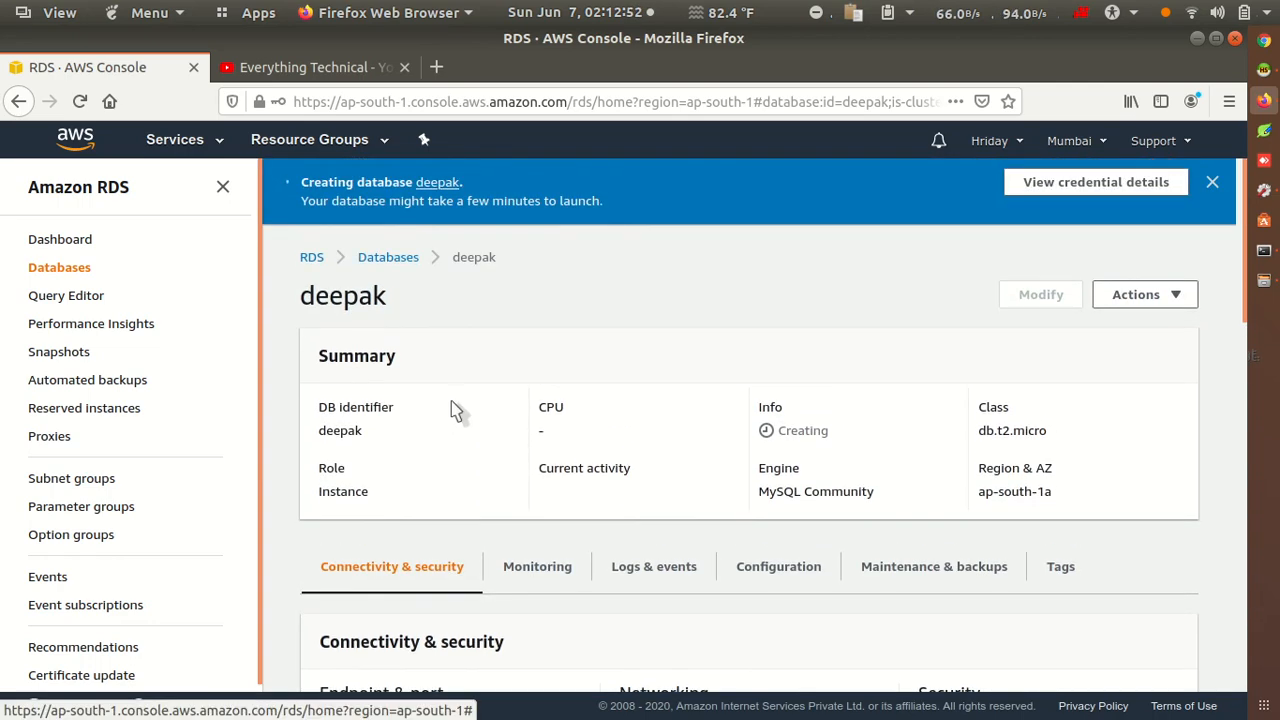
pyautogui.scroll(-3, 458, 556)
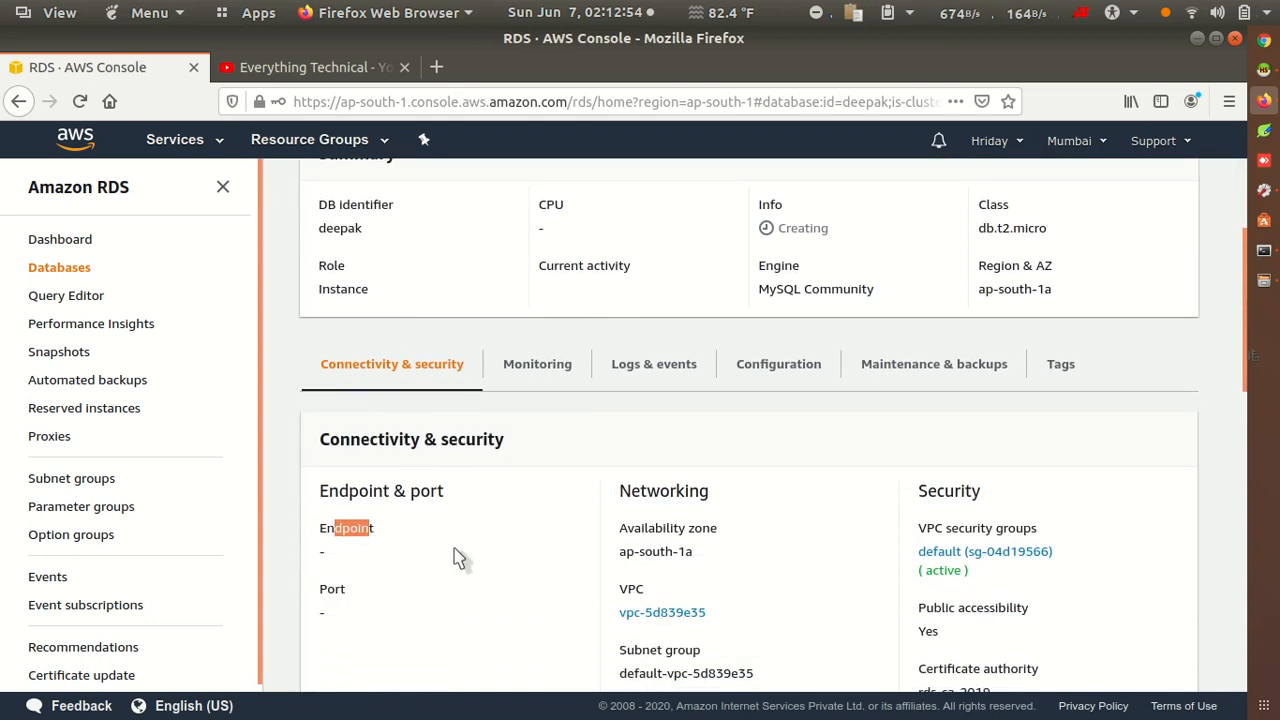
pyautogui.moveTo(359, 492); pyautogui.dragTo(452, 500)
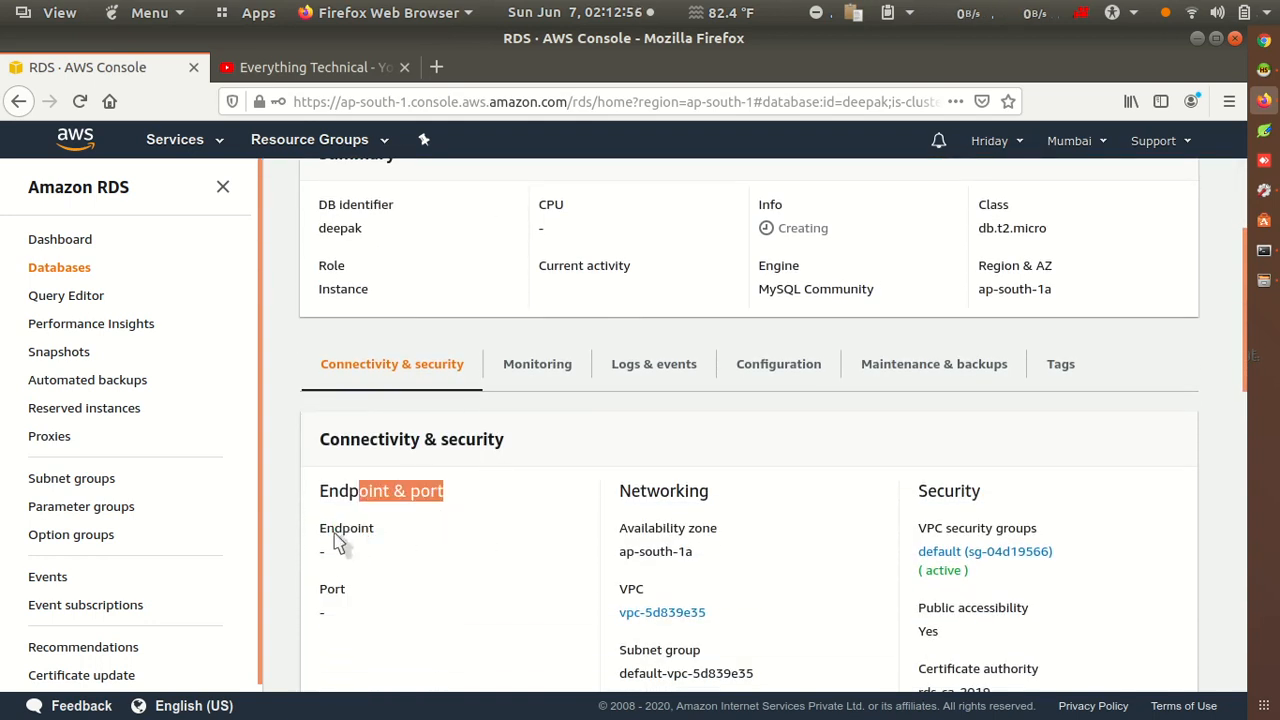
pyautogui.moveTo(317, 552); pyautogui.dragTo(390, 558)
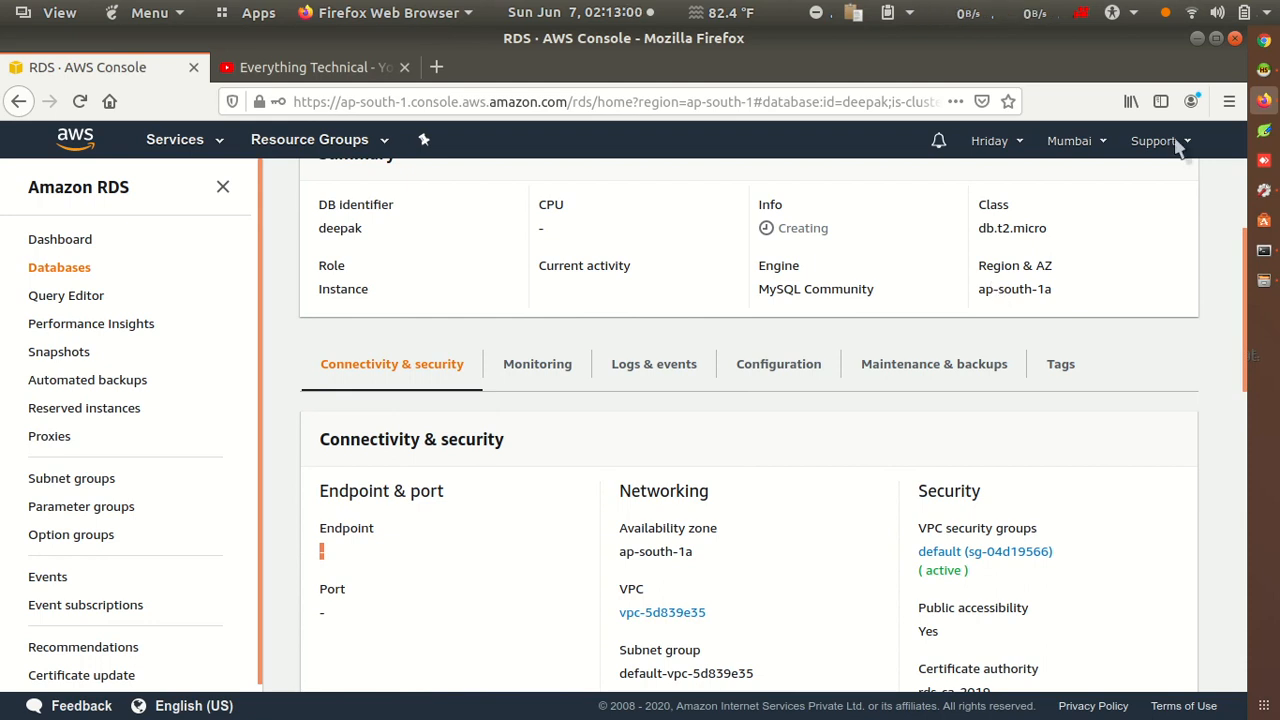
pyautogui.click(1267, 74)
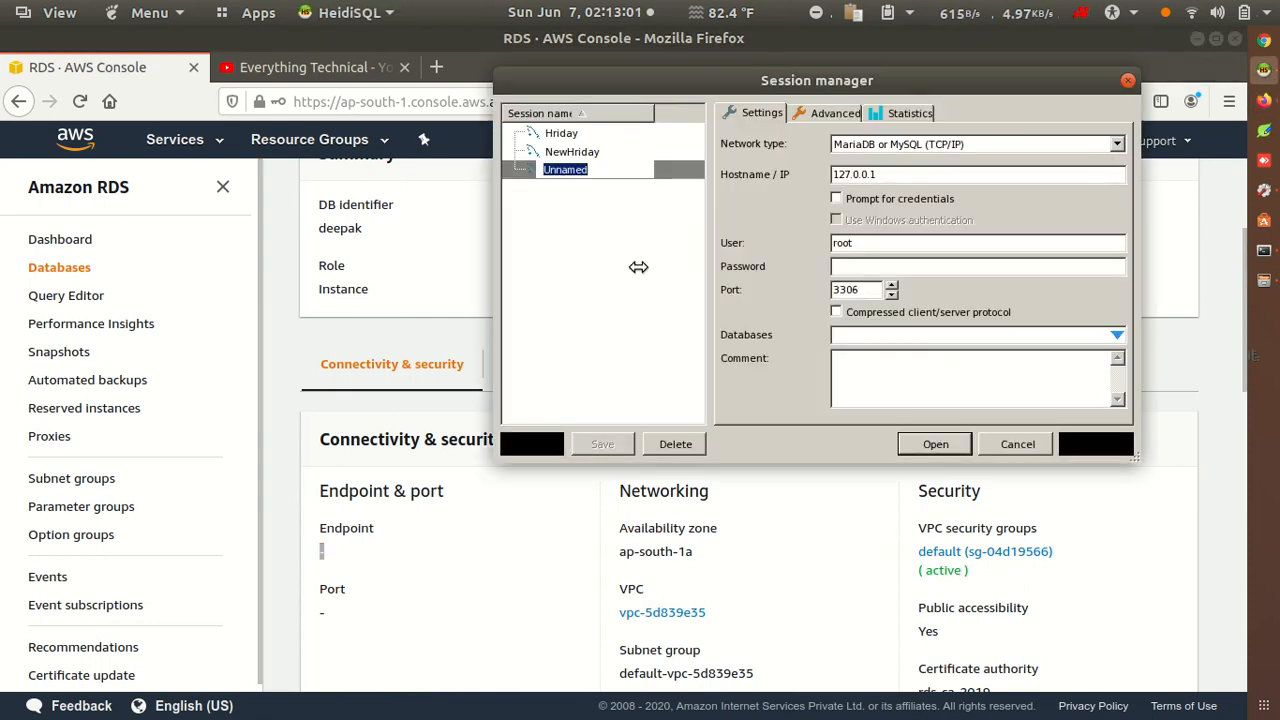
# Step: Inspect the saved and Unnamed sessions' hostnames (127.0.0.1), then close the session manager
pyautogui.click(586, 155)
pyautogui.moveTo(861, 174); pyautogui.dragTo(1045, 142)
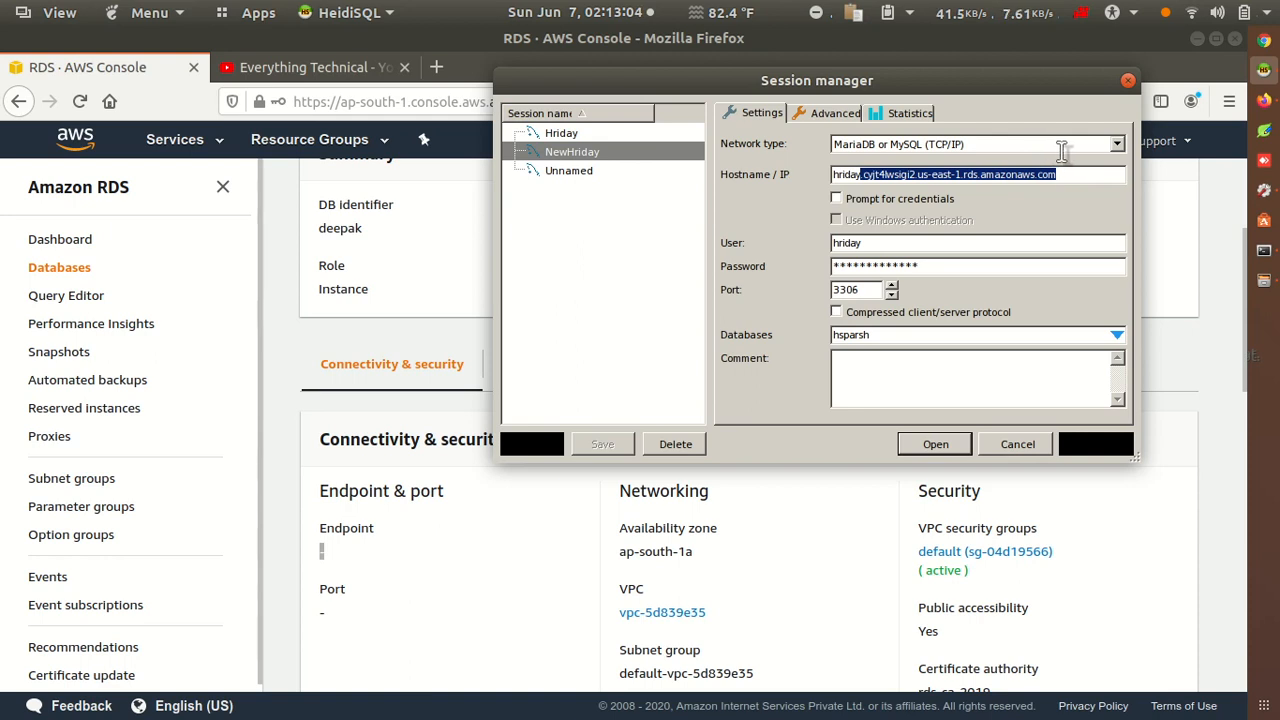
pyautogui.click(982, 175)
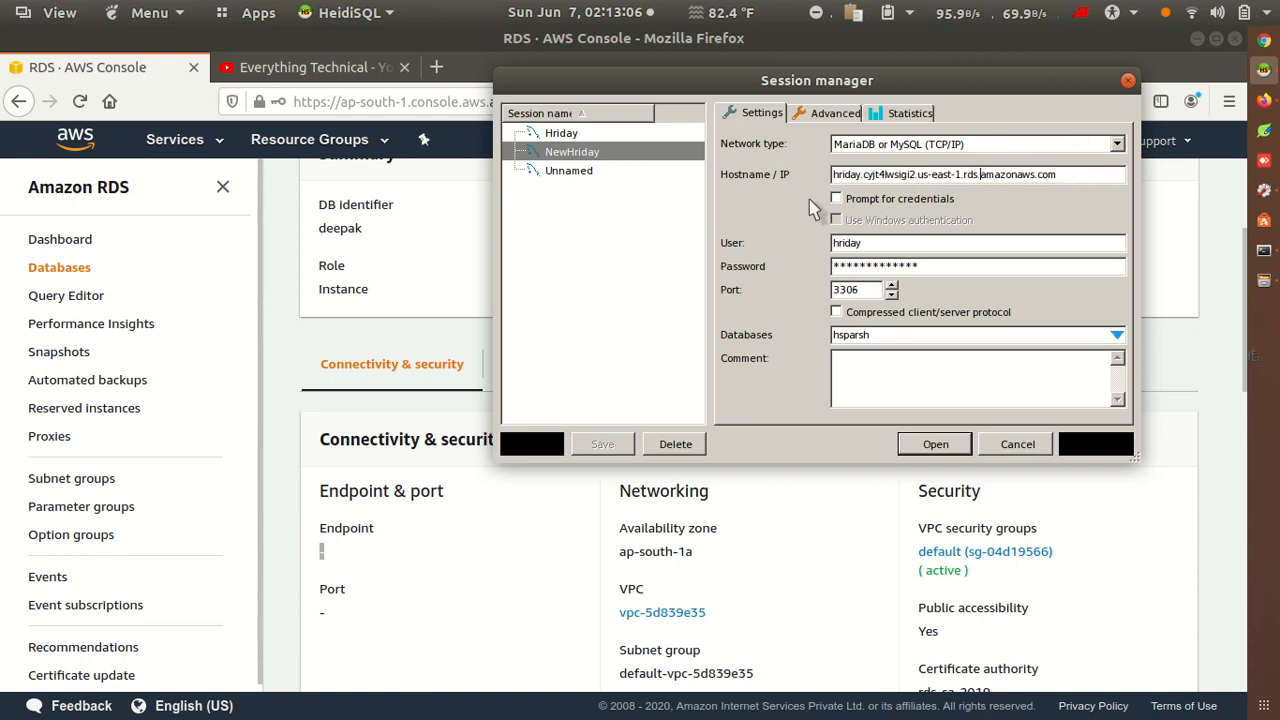
pyautogui.click(552, 172)
pyautogui.moveTo(908, 176); pyautogui.dragTo(852, 176)
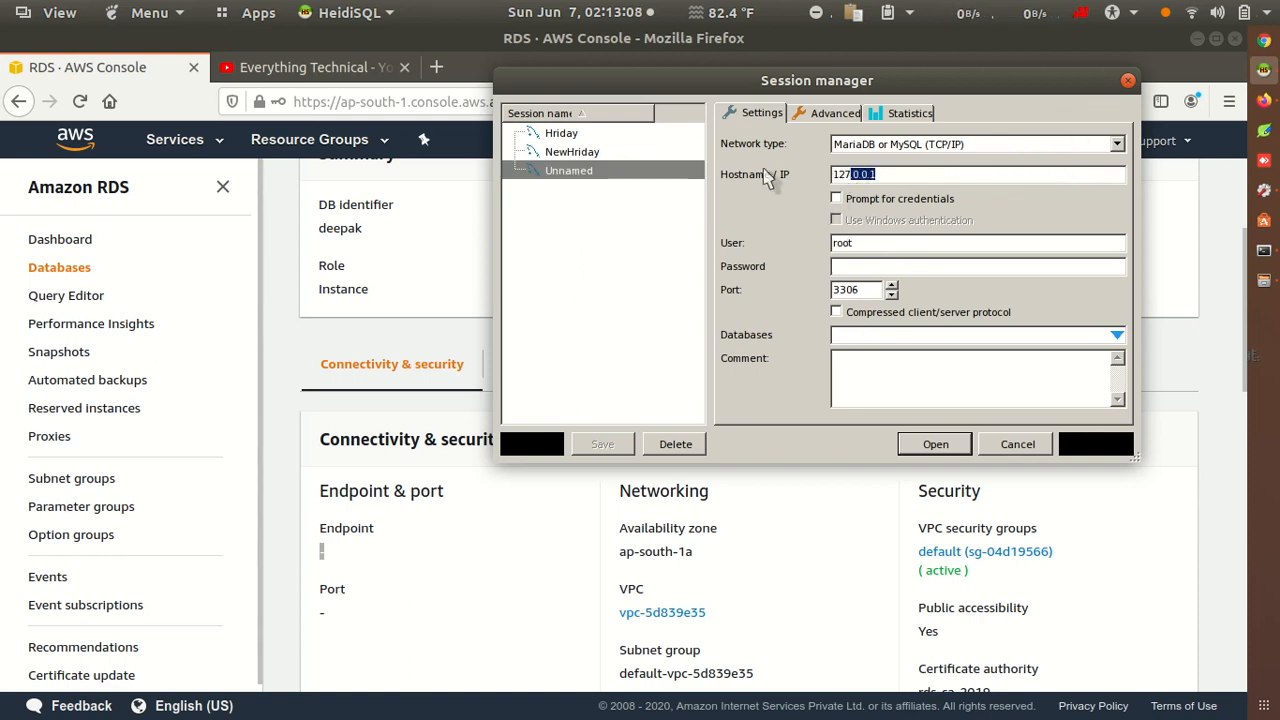
pyautogui.click(1172, 55)
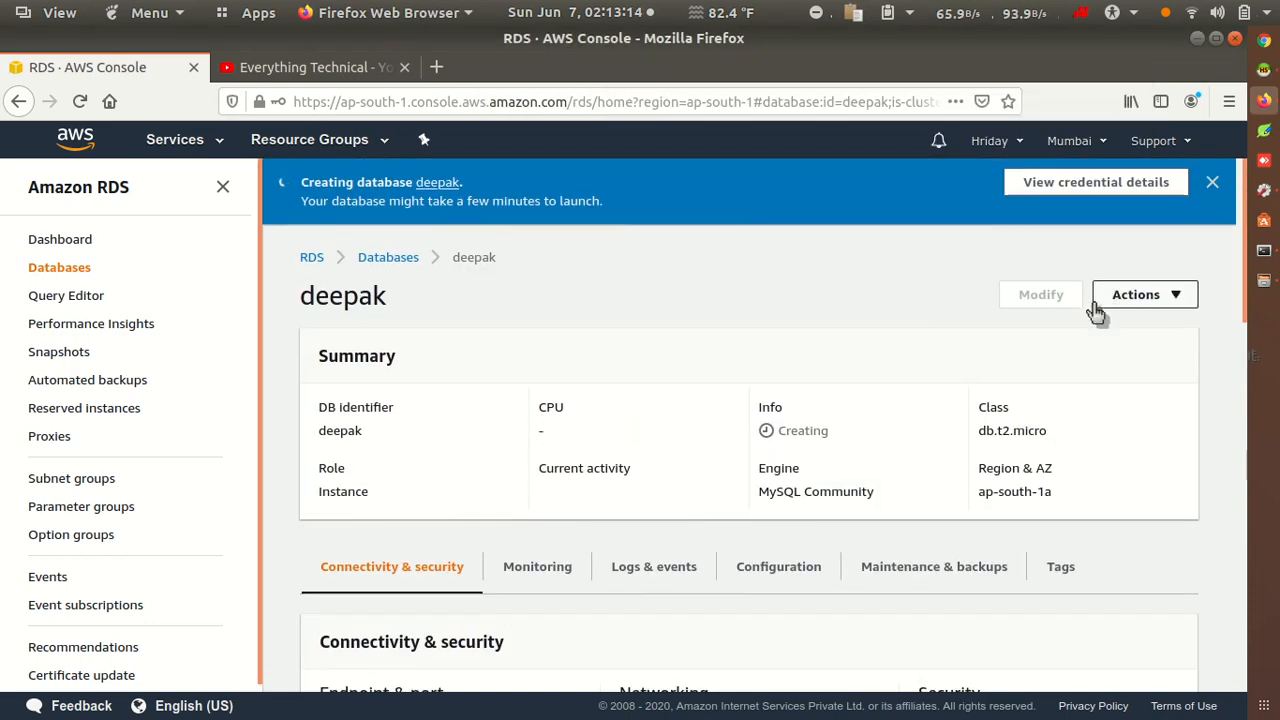
# Step: Reload the deepak page and open its default security group sg-04d19566 in EC2
pyautogui.click(80, 101)
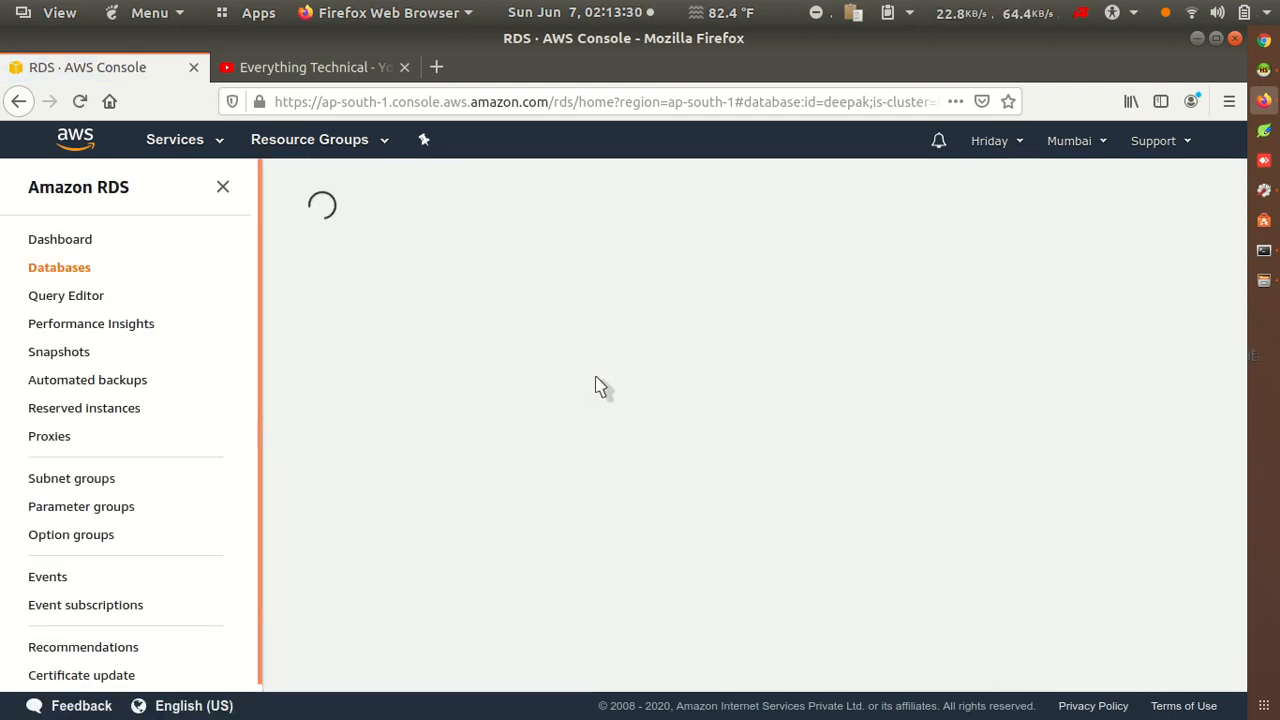
pyautogui.scroll(-3, 600, 460)
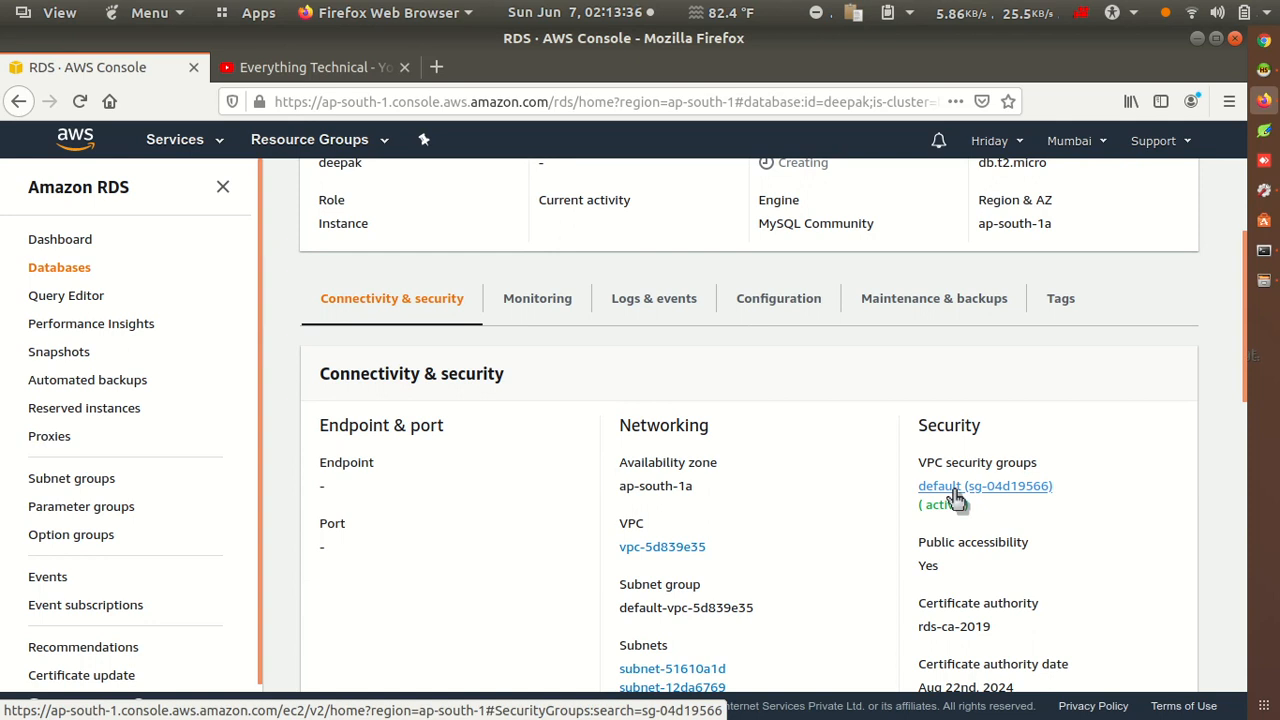
pyautogui.click(955, 492)
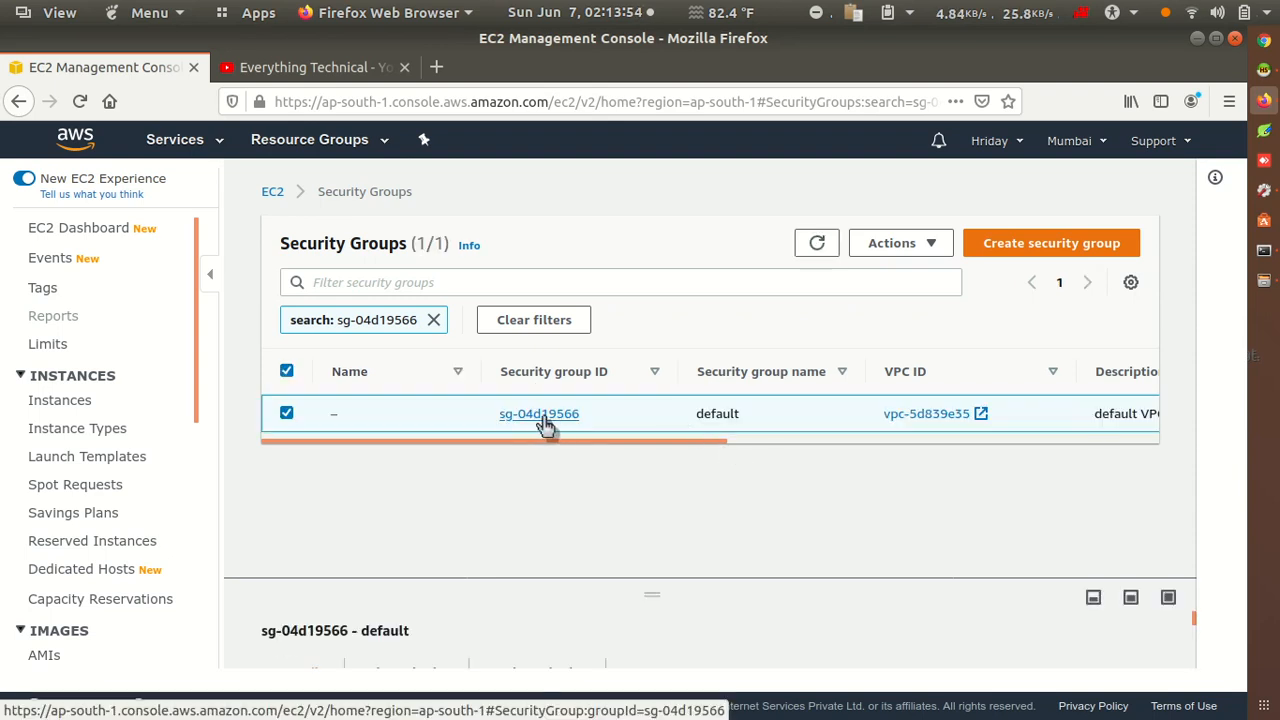
# Step: Edit sg-04d19566's inbound rules, keeping the rule type as All traffic
pyautogui.click(540, 414)
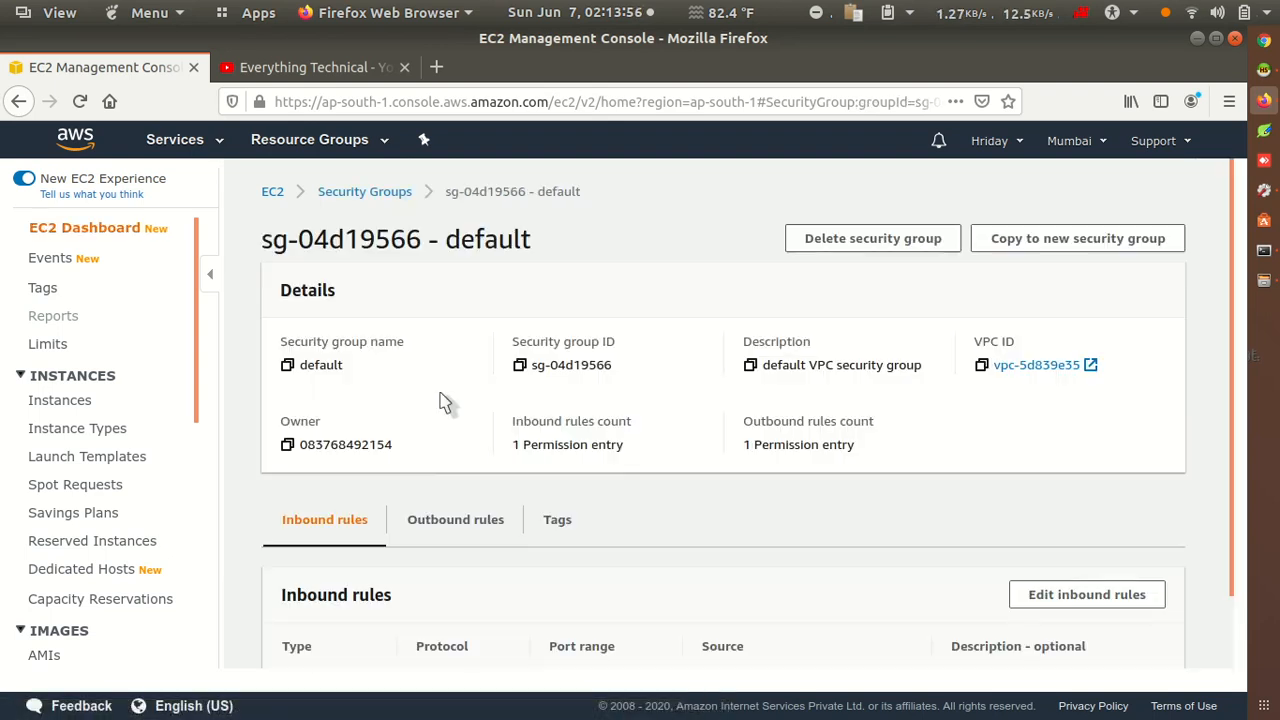
pyautogui.click(1100, 596)
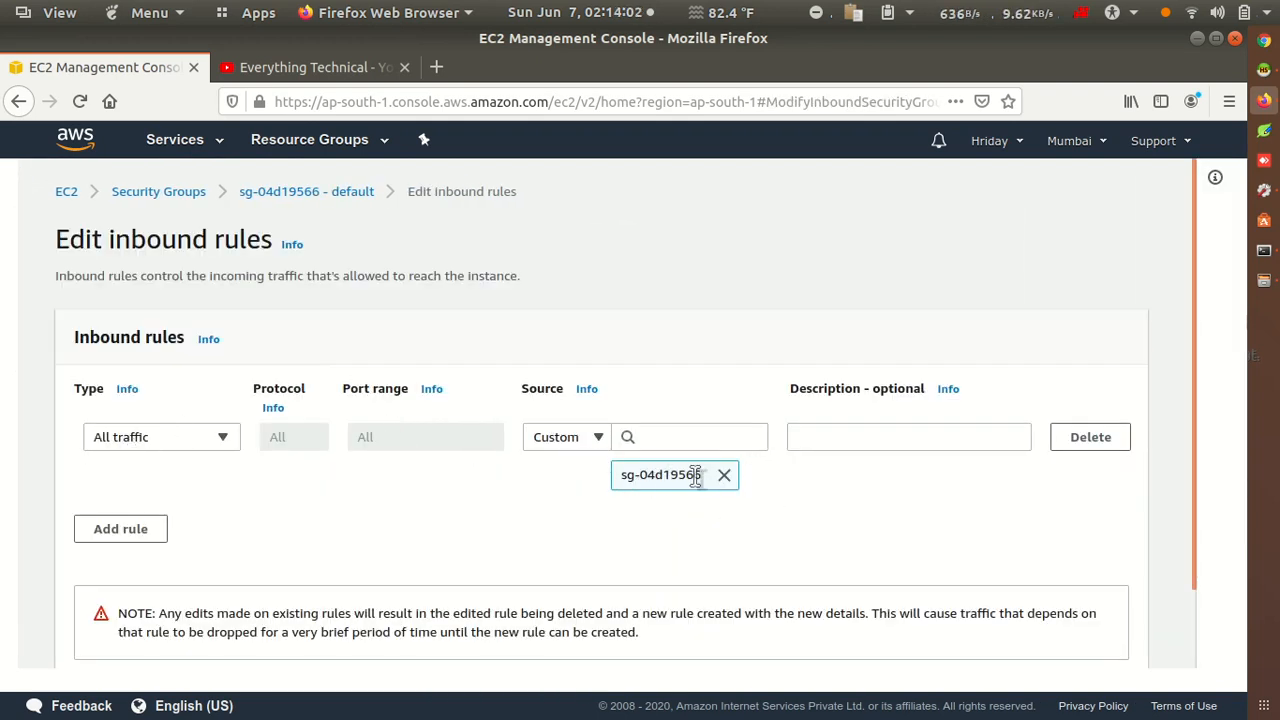
pyautogui.click(210, 440)
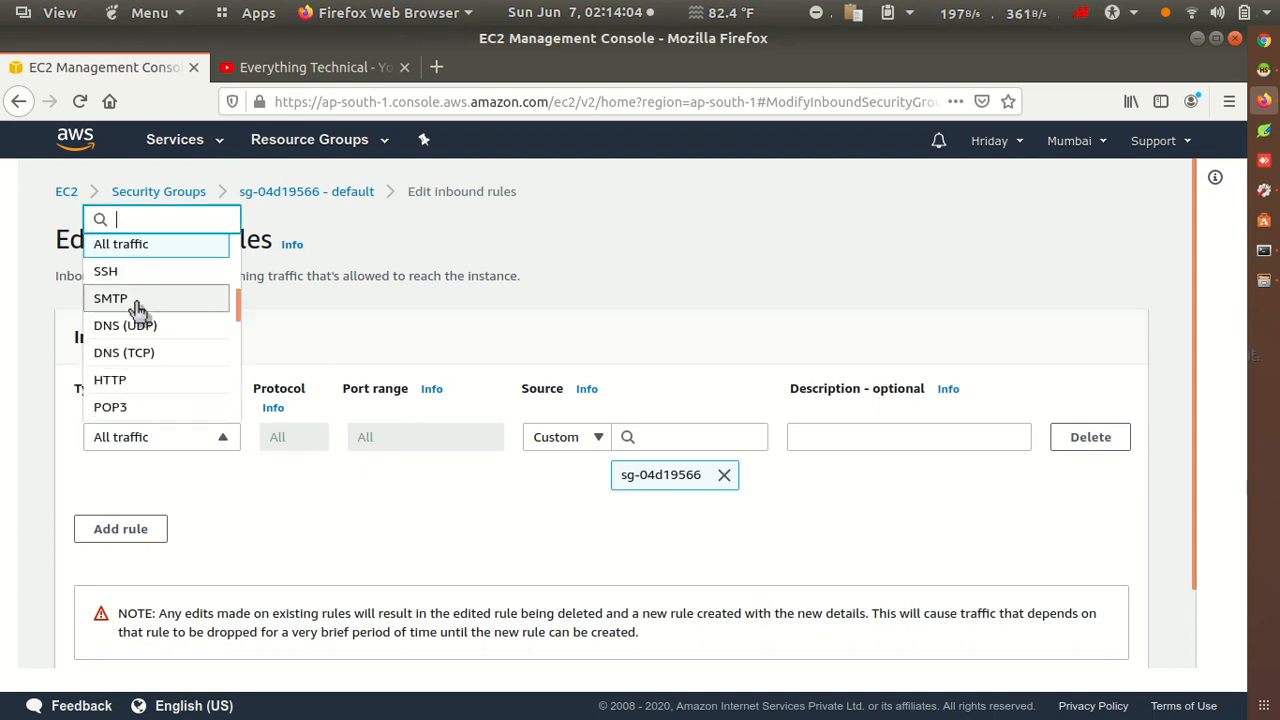
pyautogui.scroll(-2, 155, 388)
pyautogui.scroll(-2, 154, 414)
pyautogui.scroll(5, 149, 368)
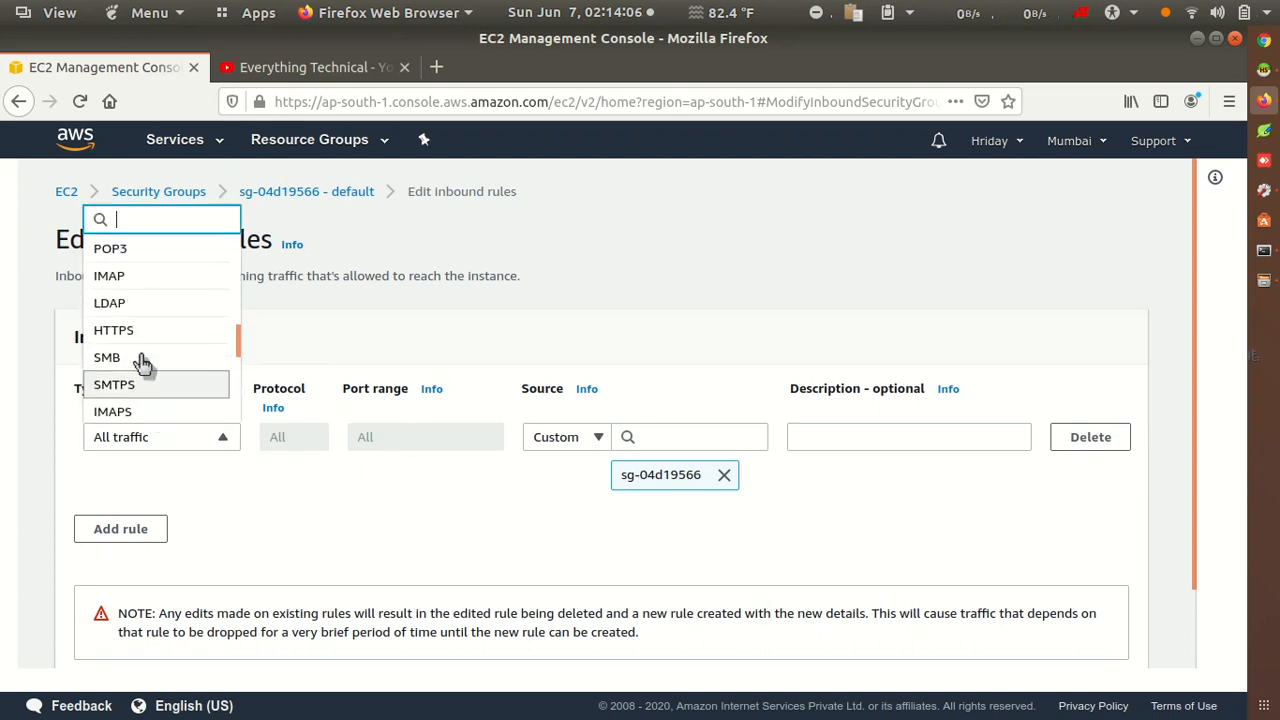
pyautogui.scroll(1, 140, 330)
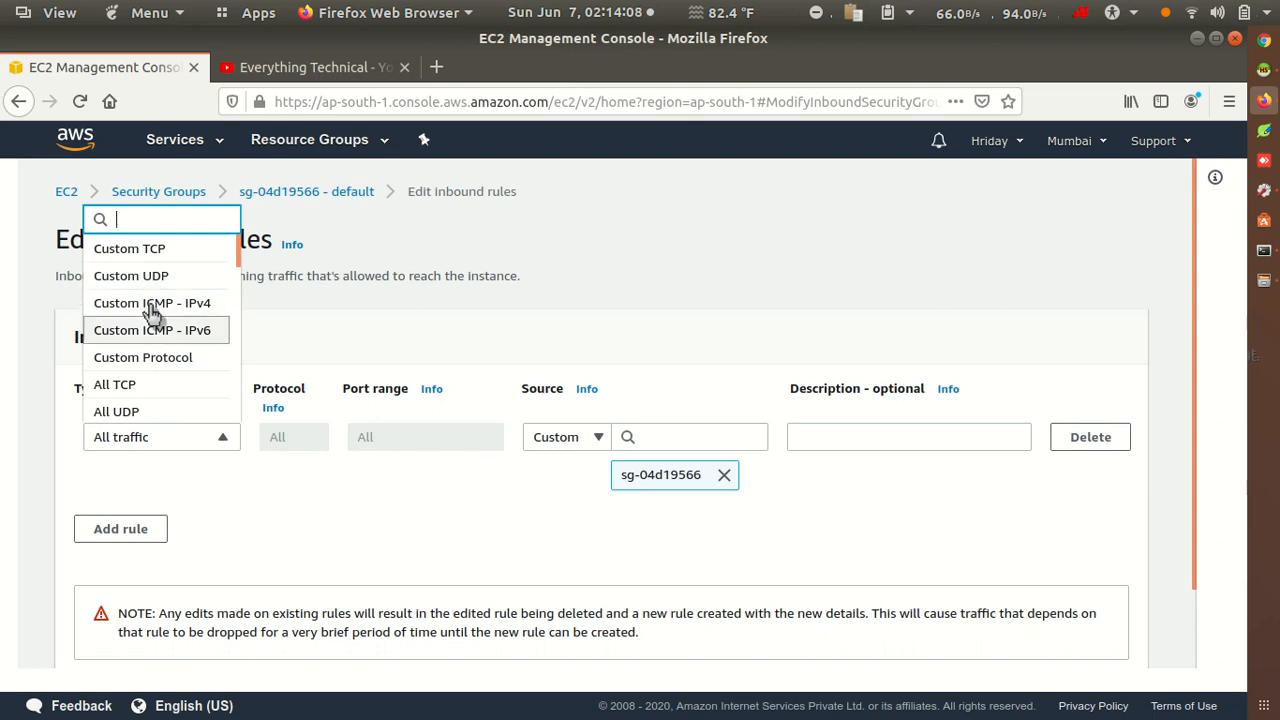
pyautogui.scroll(-2, 157, 392)
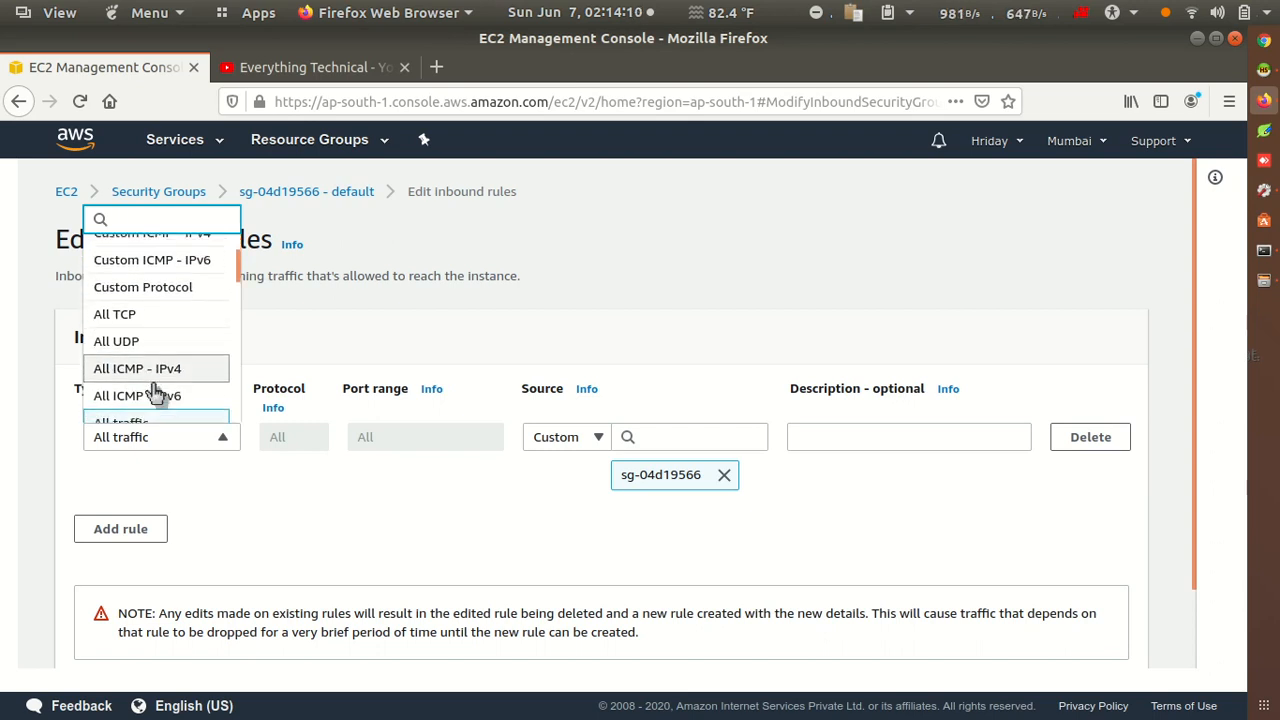
pyautogui.click(154, 402)
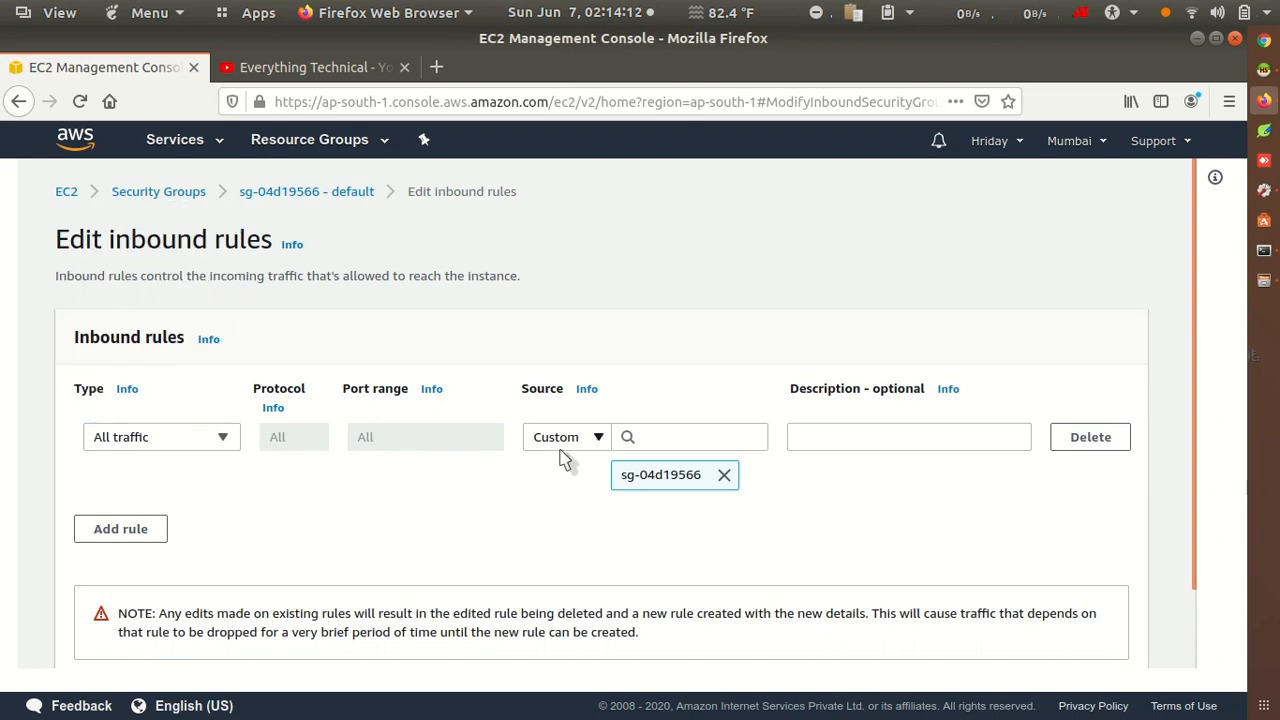
# Step: Set the rule source to Anywhere (0.0.0.0/0, ::/0) and save the rules
pyautogui.click(596, 444)
pyautogui.click(566, 519)
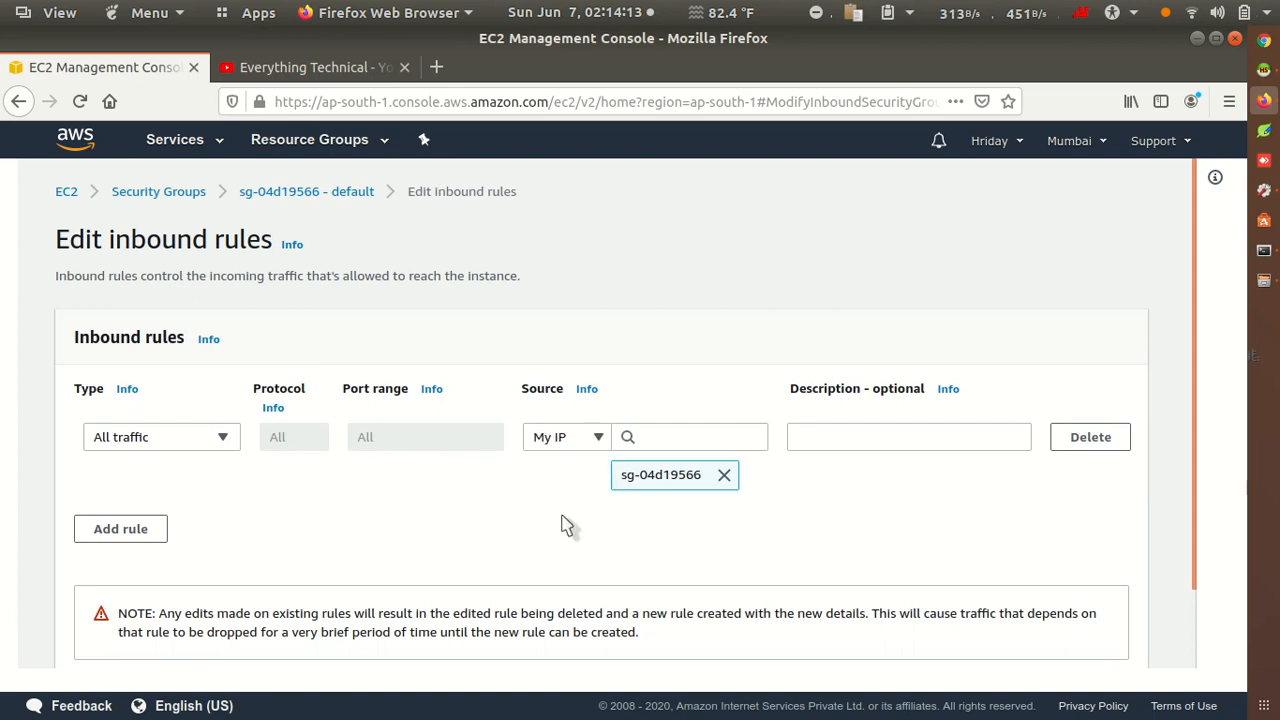
pyautogui.click(576, 449)
pyautogui.click(565, 492)
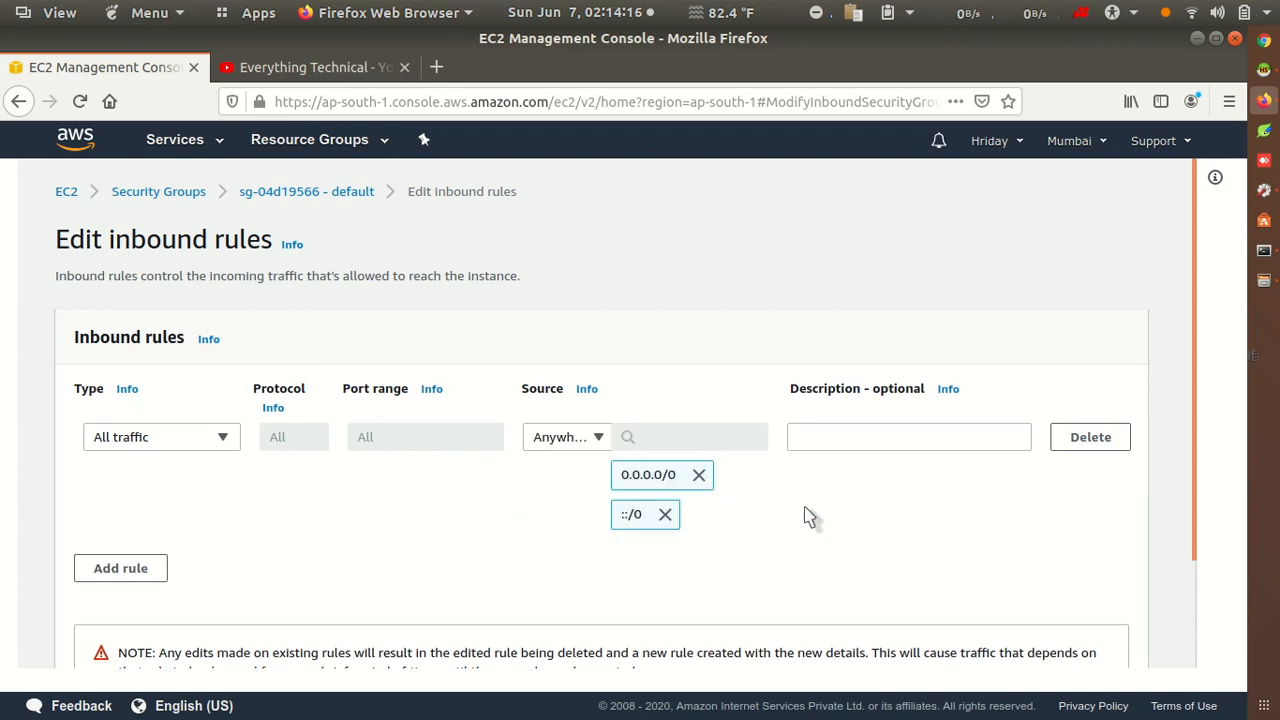
pyautogui.scroll(-2, 745, 512)
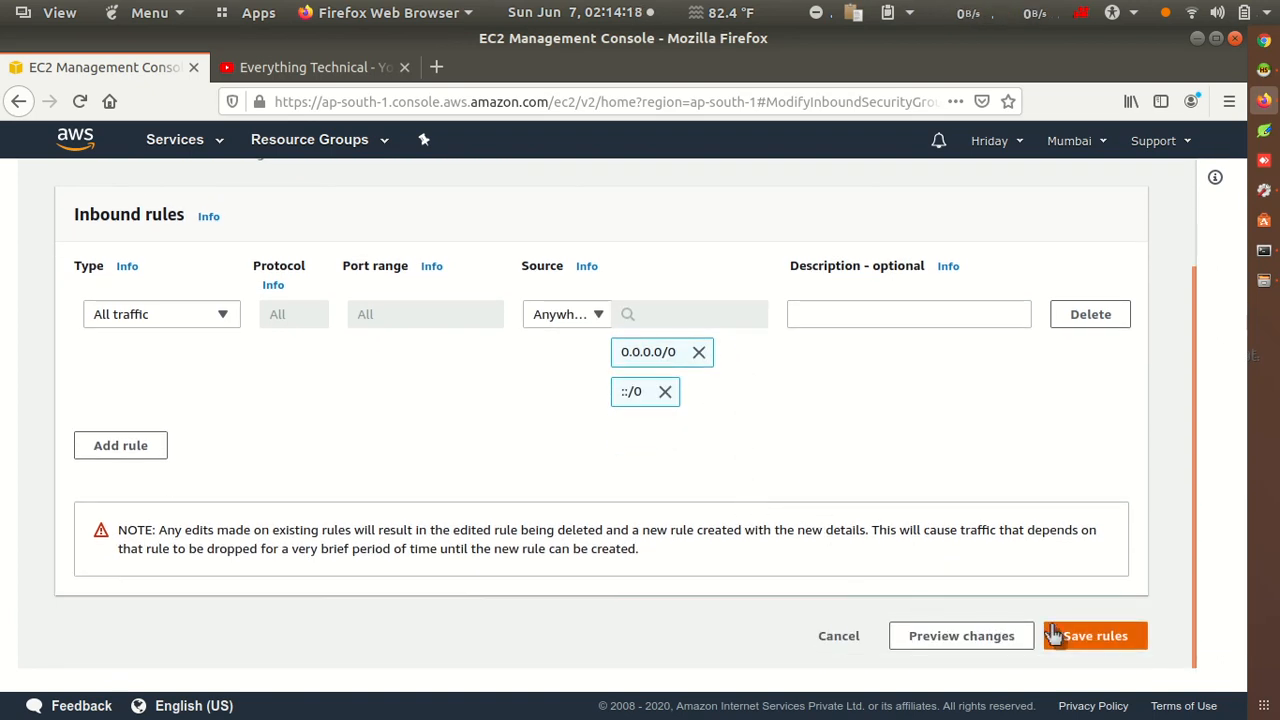
pyautogui.click(1088, 641)
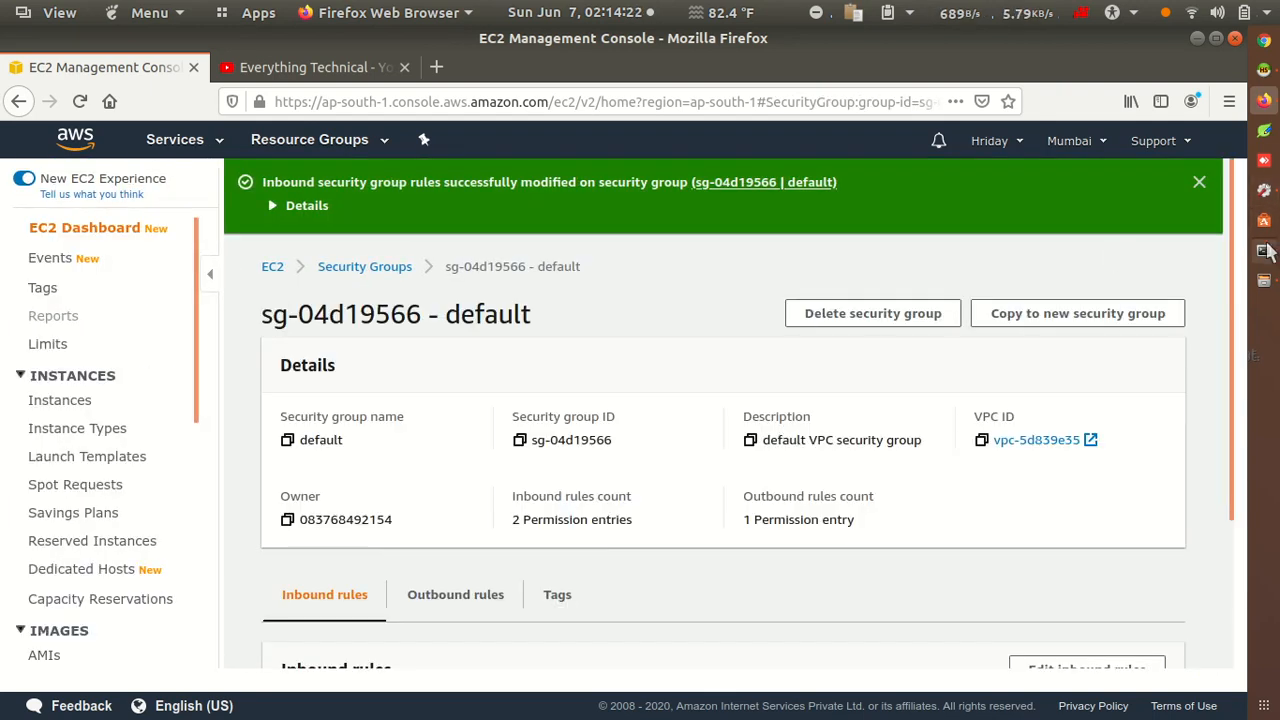
# Step: Get the terminal out of the way and review the security group's inbound rules table
pyautogui.hotkey('ctrl', 'alt', 't')
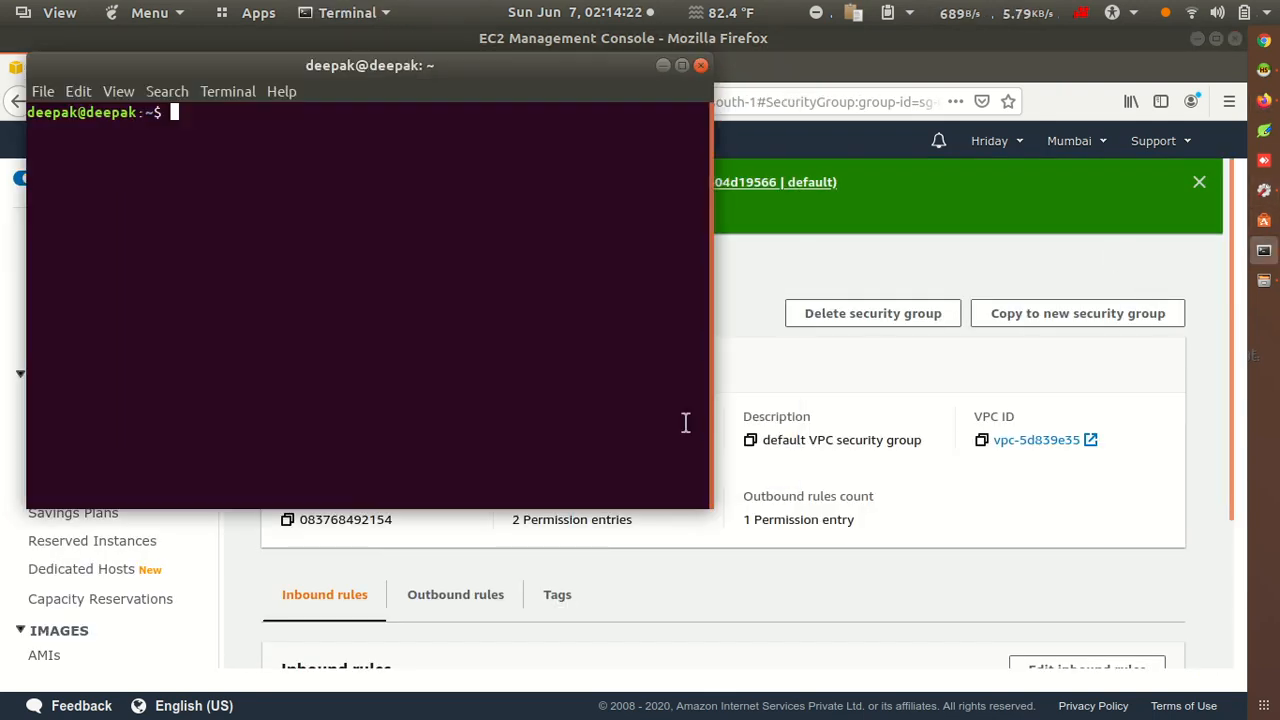
pyautogui.click(663, 65)
pyautogui.scroll(-3, 617, 358)
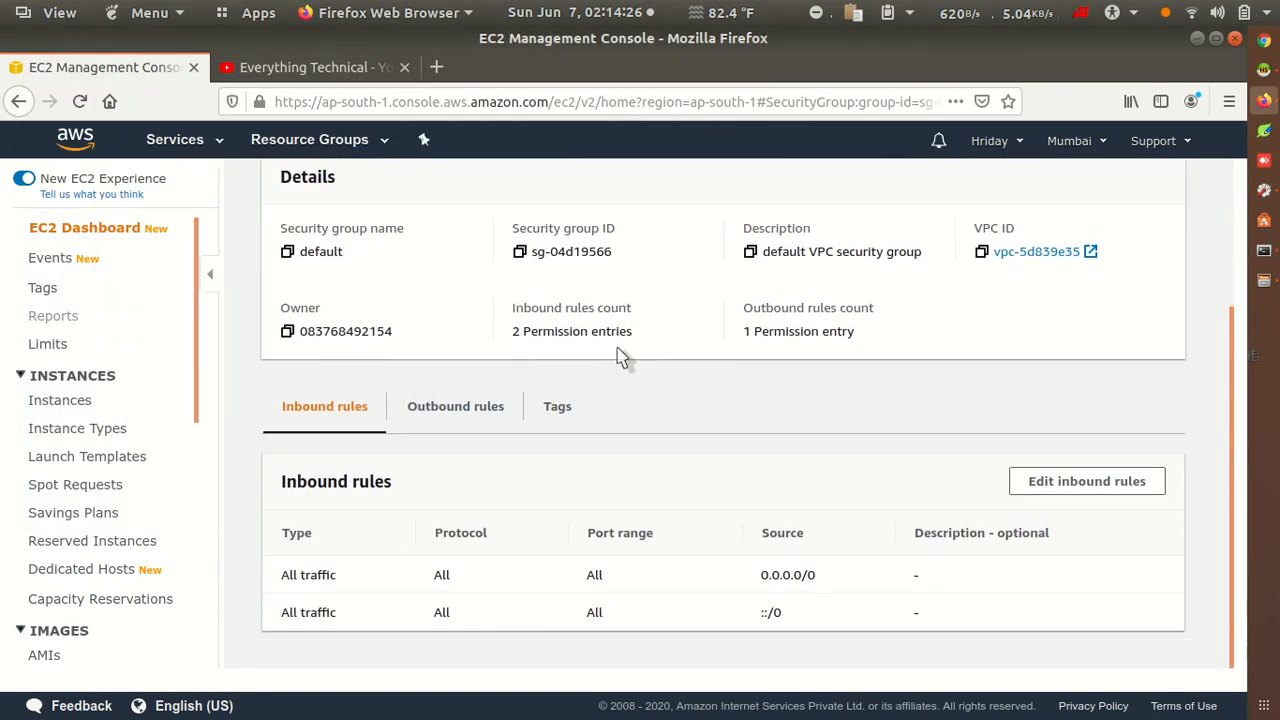
pyautogui.scroll(3, 617, 355)
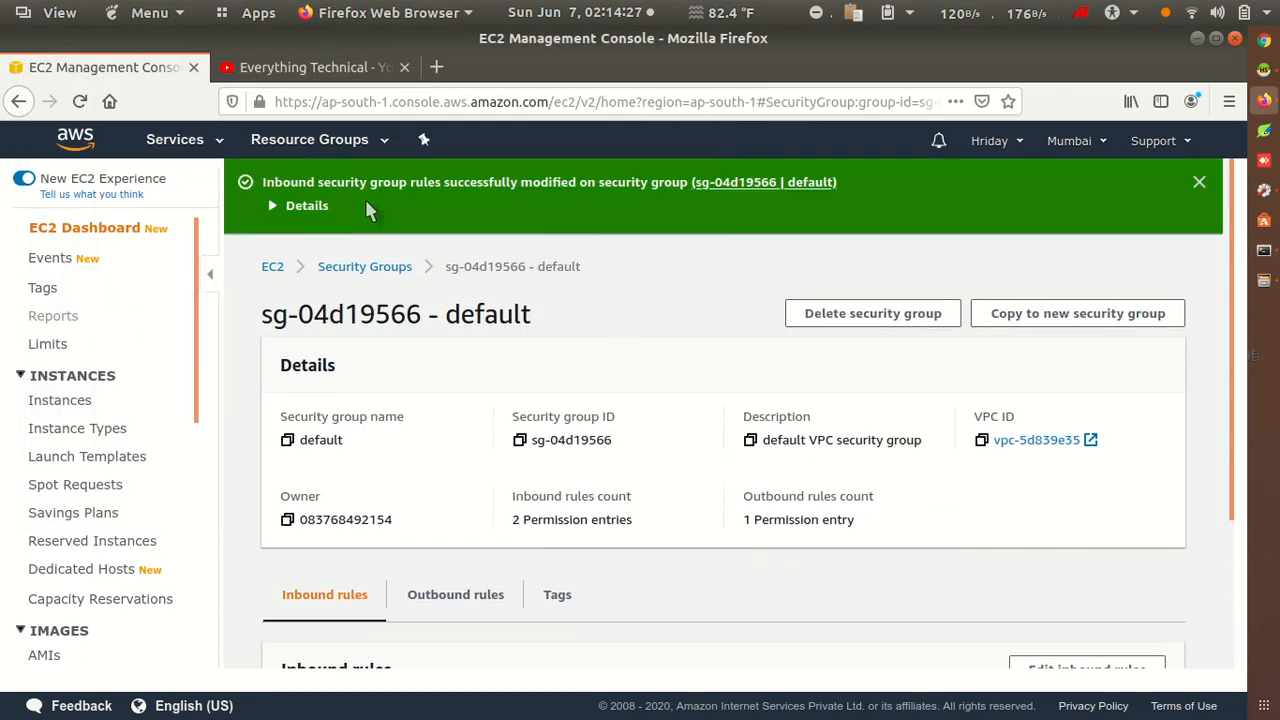
# Step: Return to RDS and list the DB instances, showing the deepak db.t2.micro instance
pyautogui.click(172, 141)
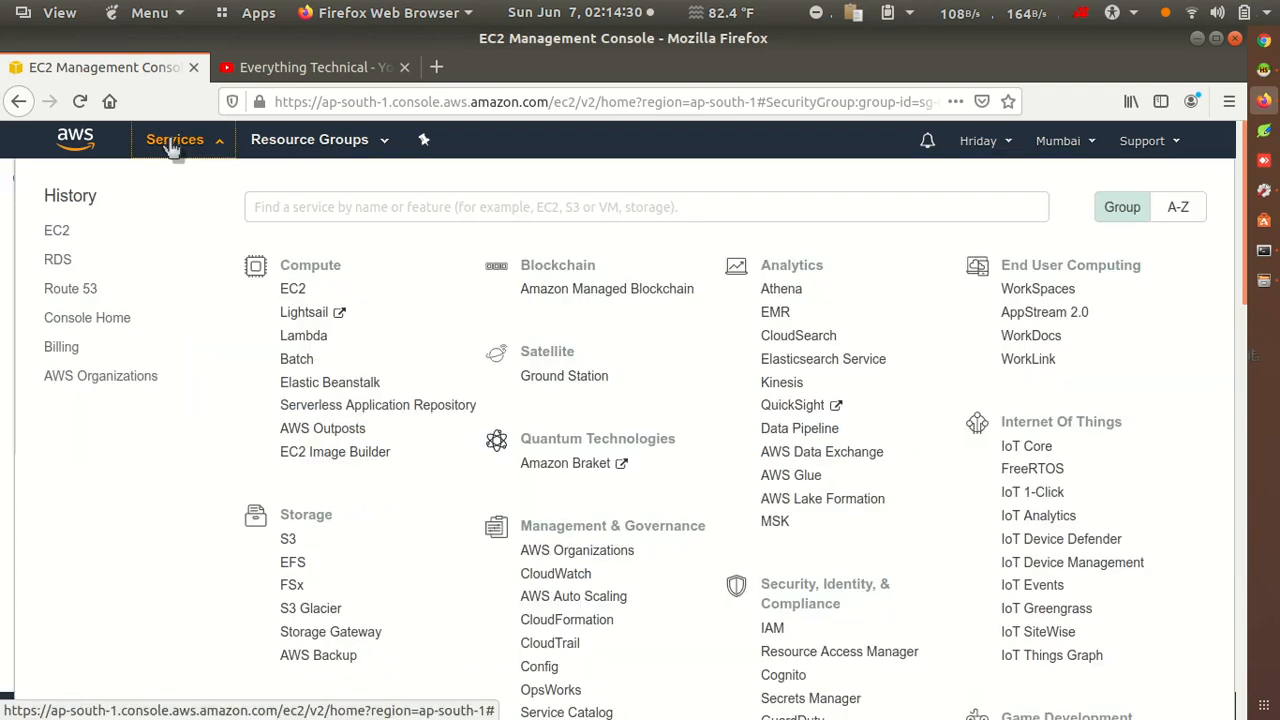
pyautogui.click(57, 259)
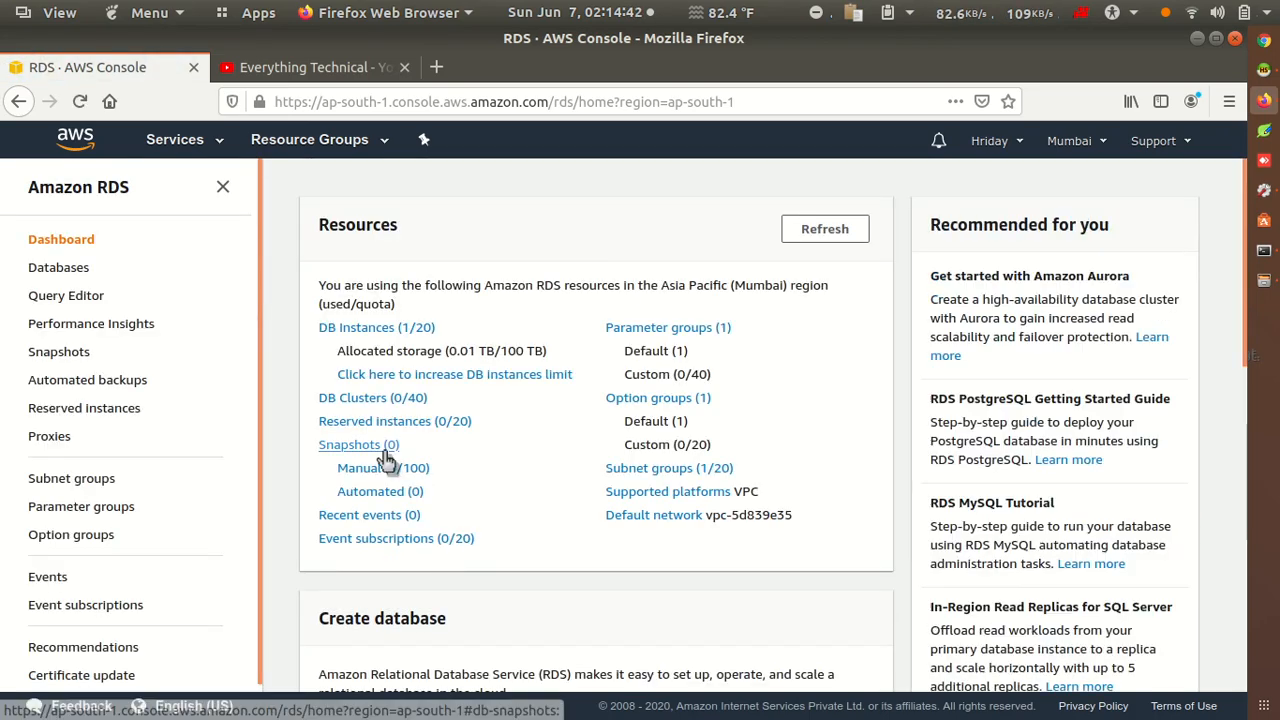
pyautogui.click(380, 331)
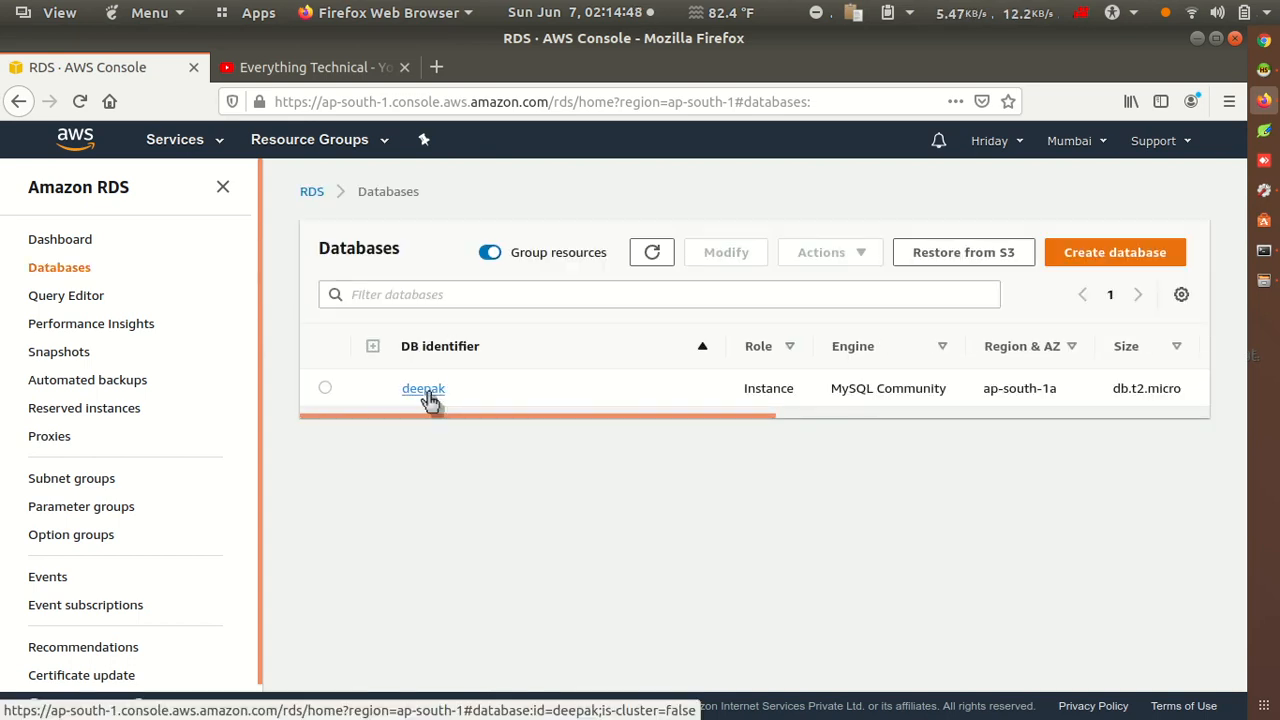
# Step: Check deepak's Endpoint & port (still blank while Creating), then bring up HeidiSQL's Session manager
pyautogui.click(426, 396)
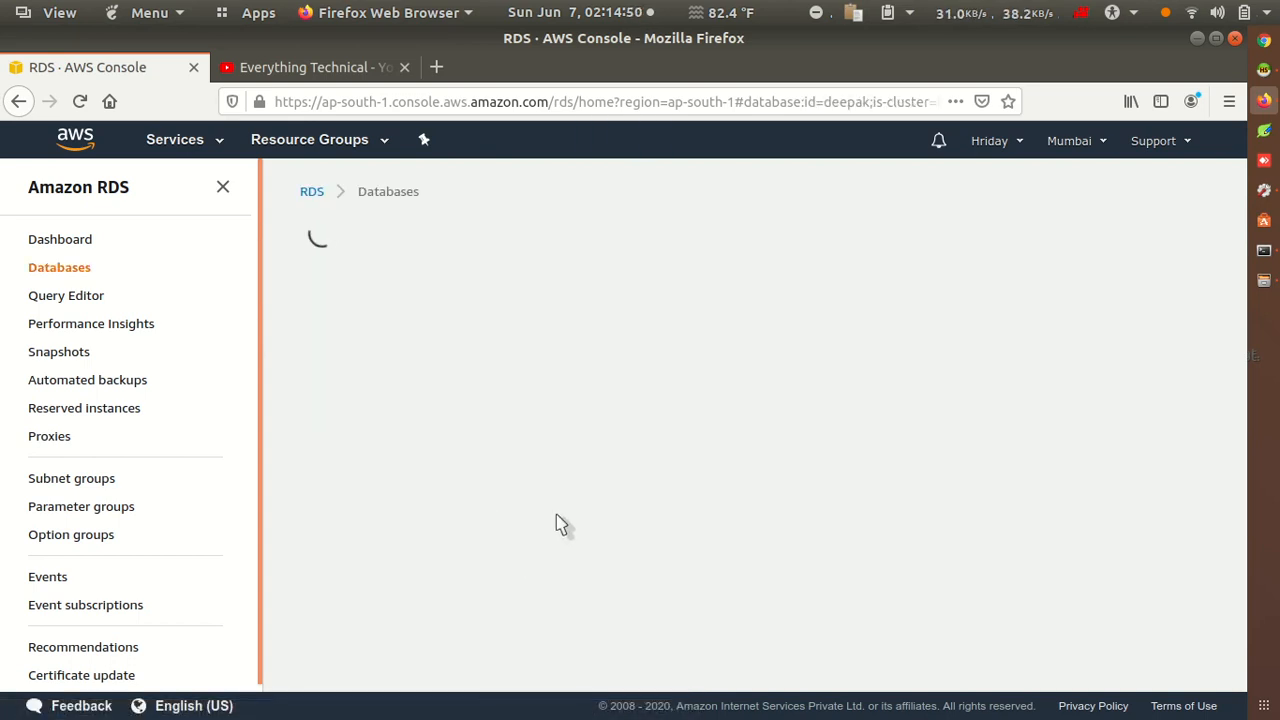
pyautogui.scroll(-3, 558, 522)
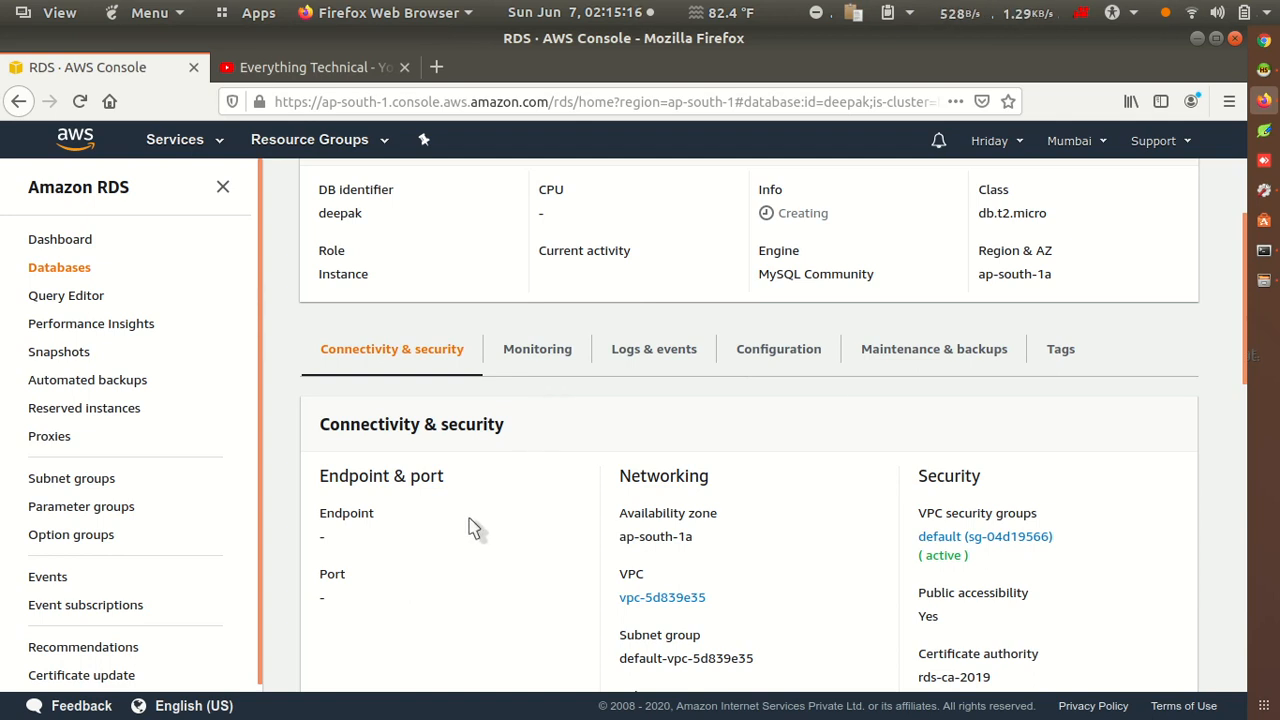
pyautogui.click(1264, 72)
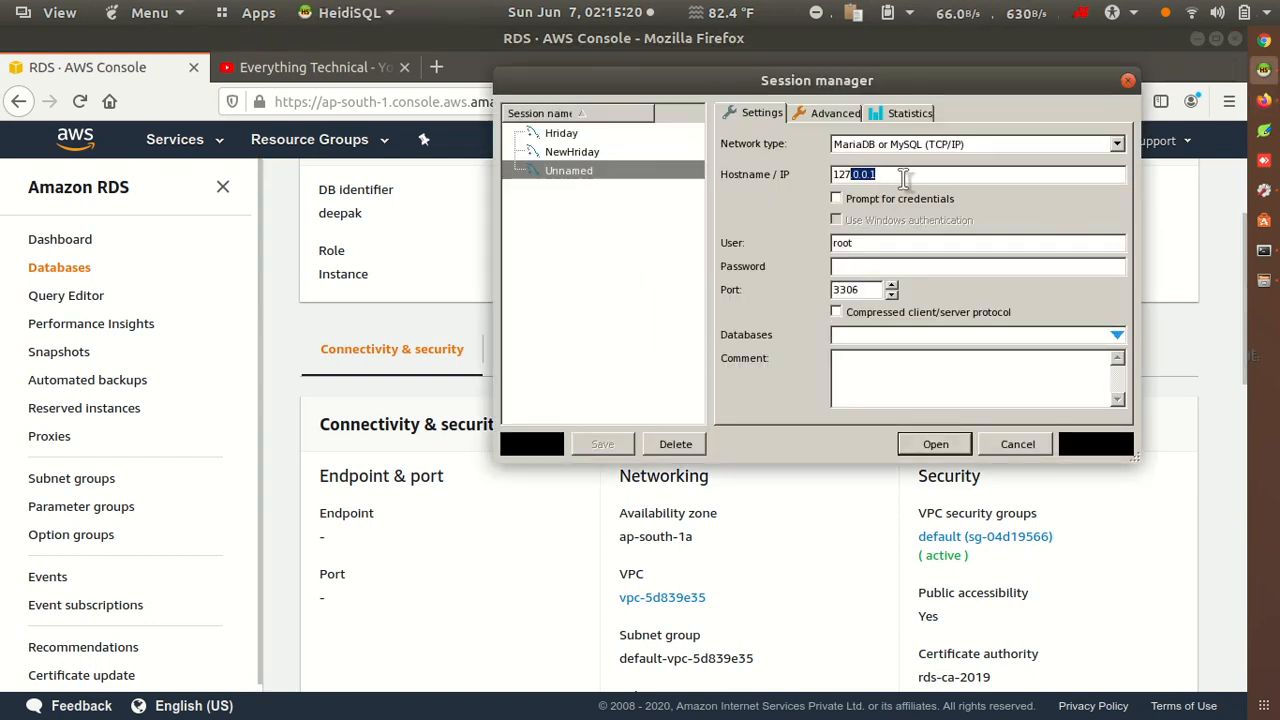
pyautogui.moveTo(903, 176); pyautogui.dragTo(836, 177)
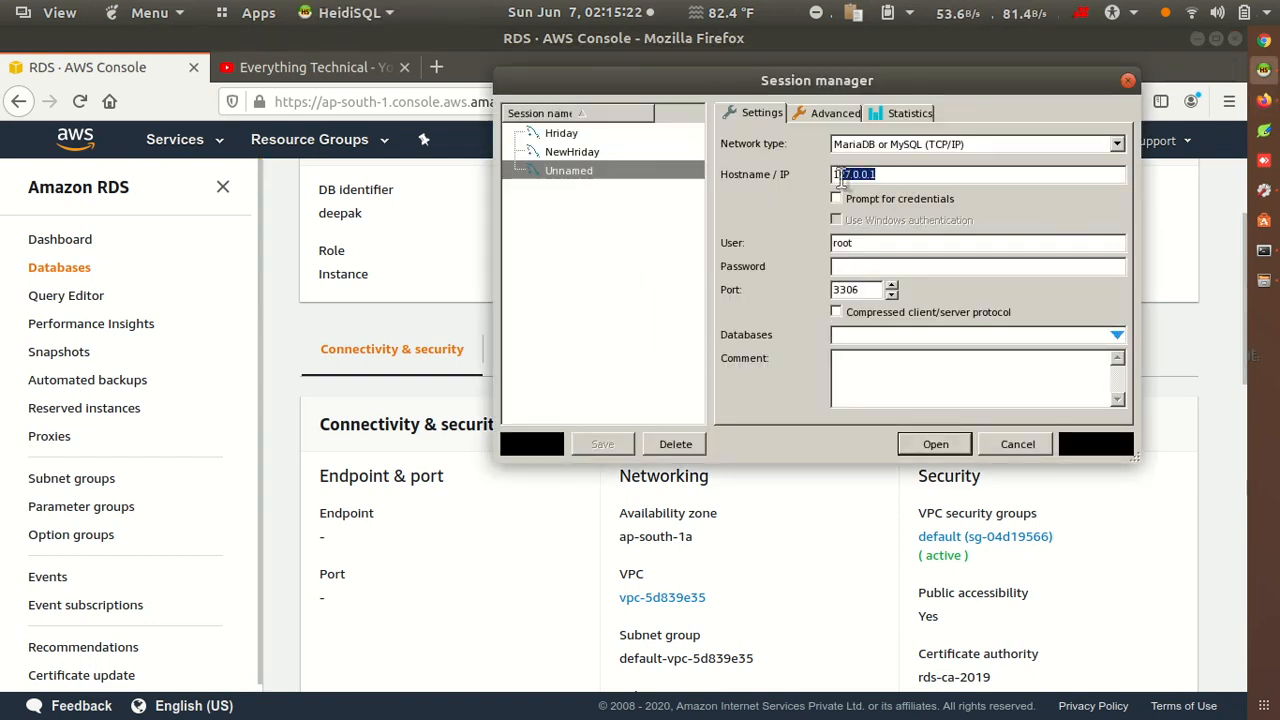